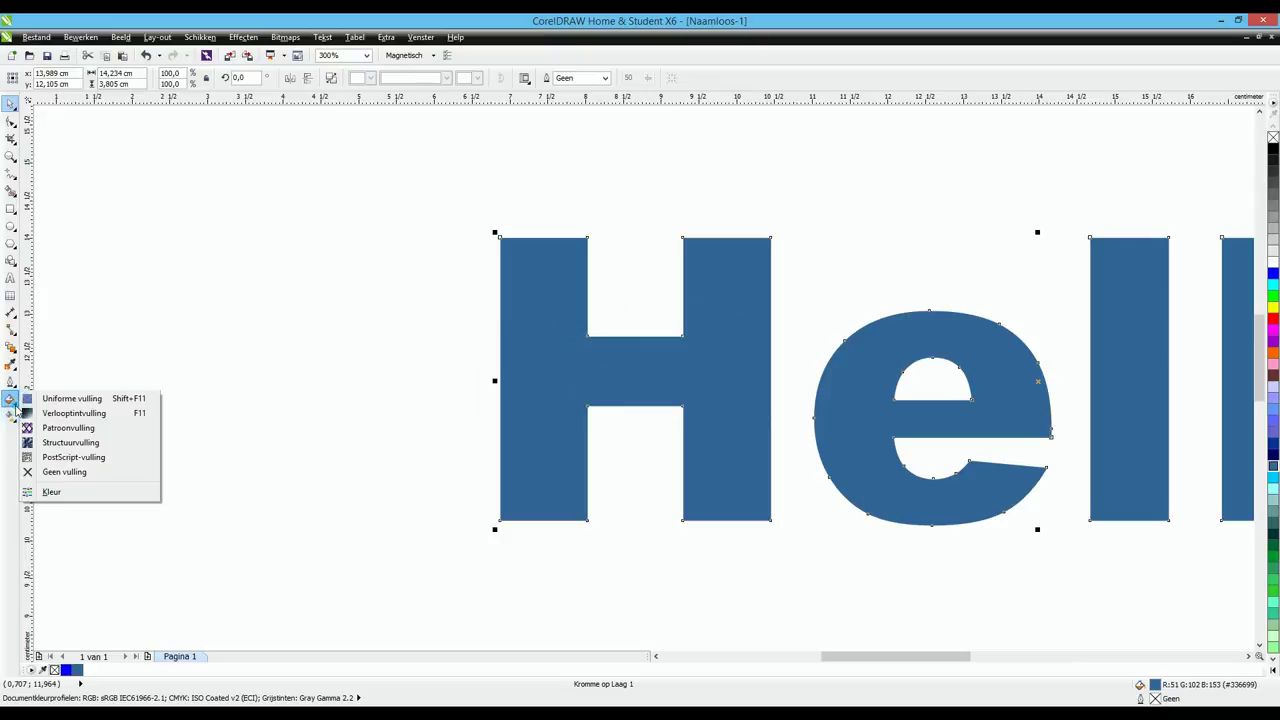
# Add a one-step outward contour of about 0.126 cm around the Hello letters.
pyautogui.click(12, 333)
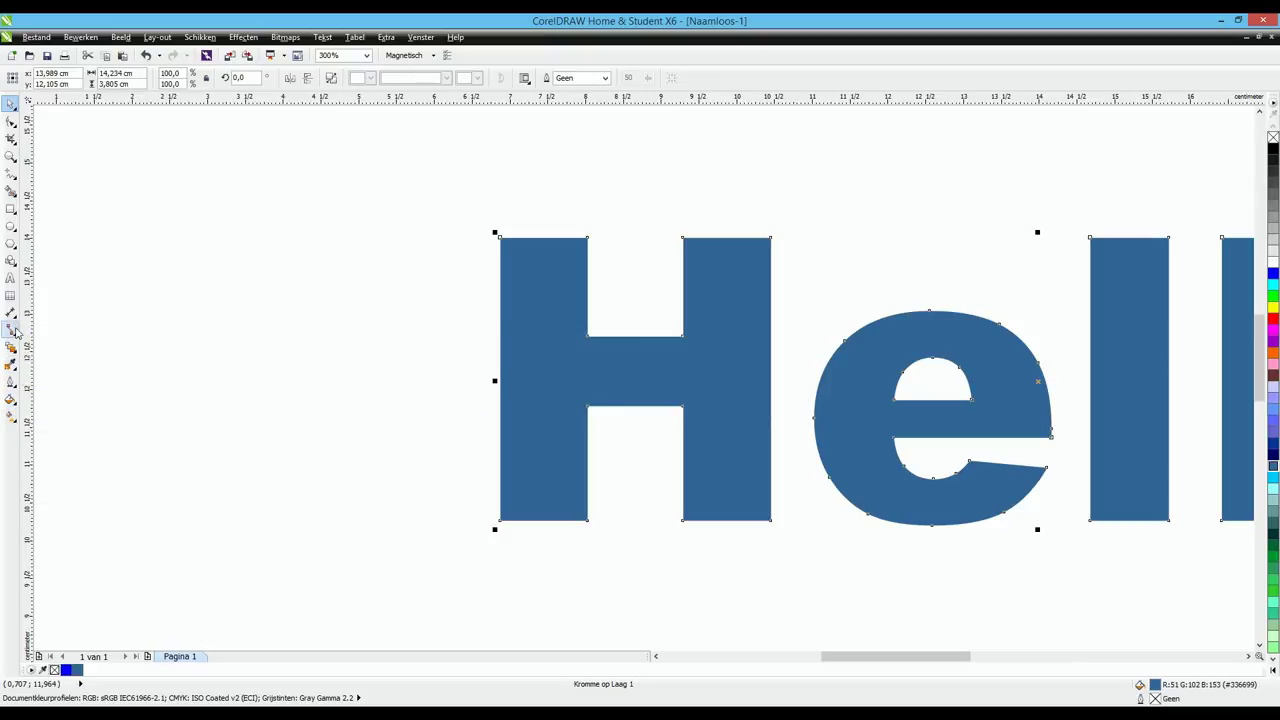
pyautogui.moveTo(15, 372)
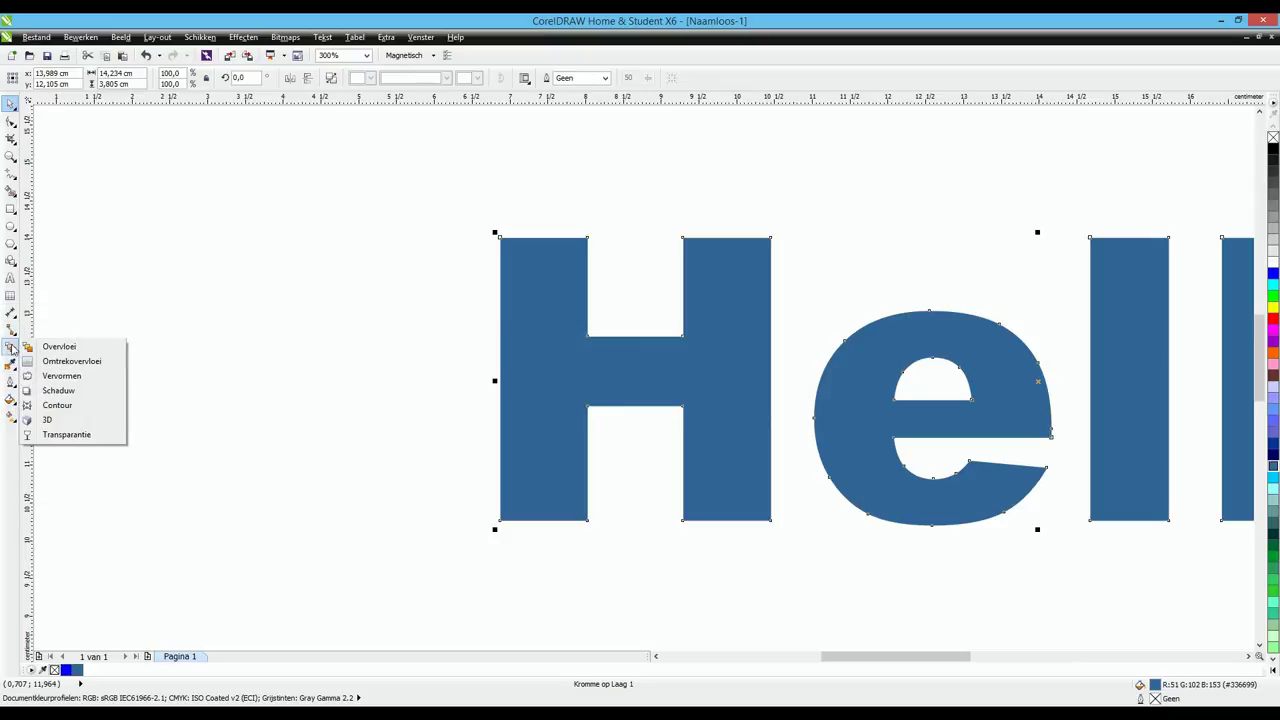
pyautogui.moveTo(15, 318)
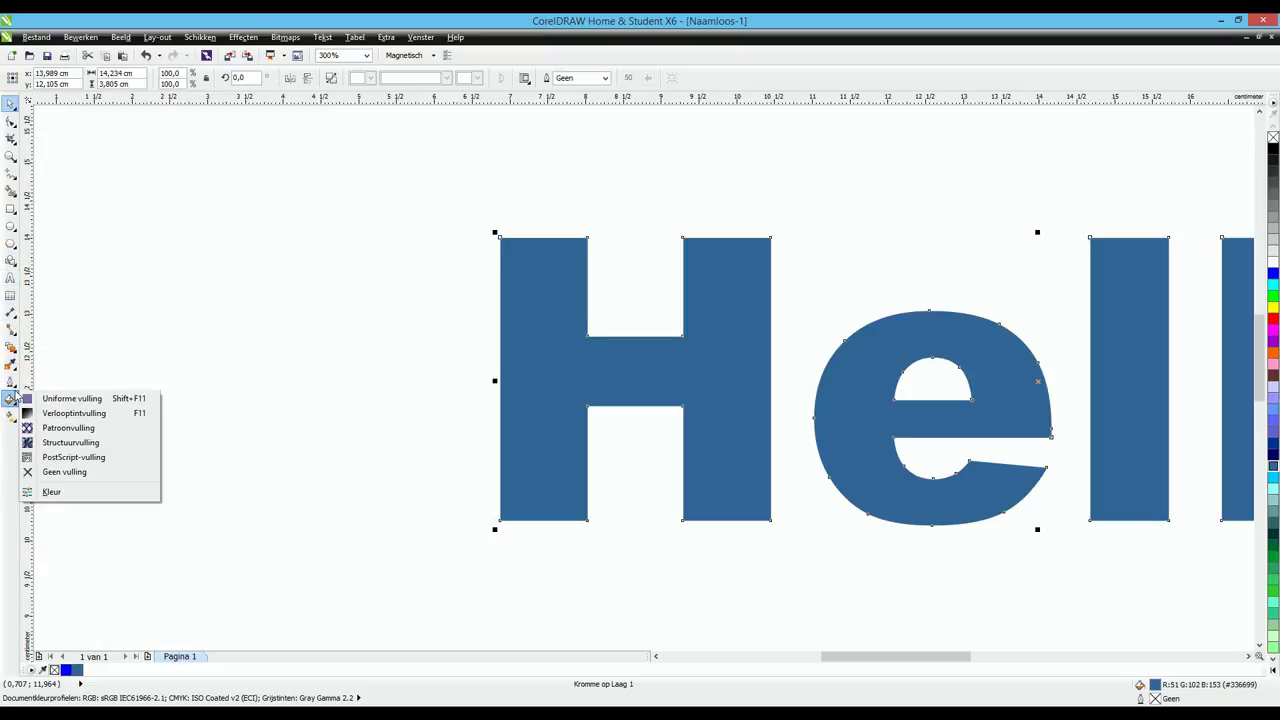
pyautogui.moveTo(12, 350)
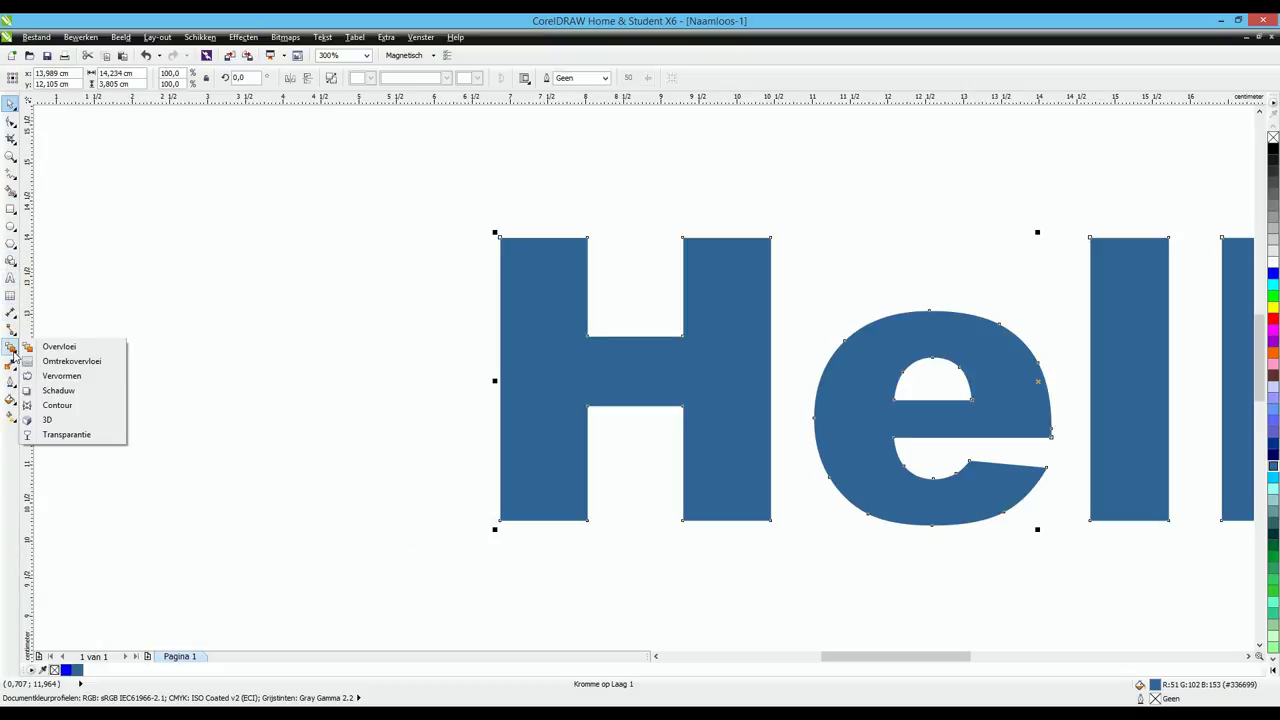
pyautogui.click(45, 361)
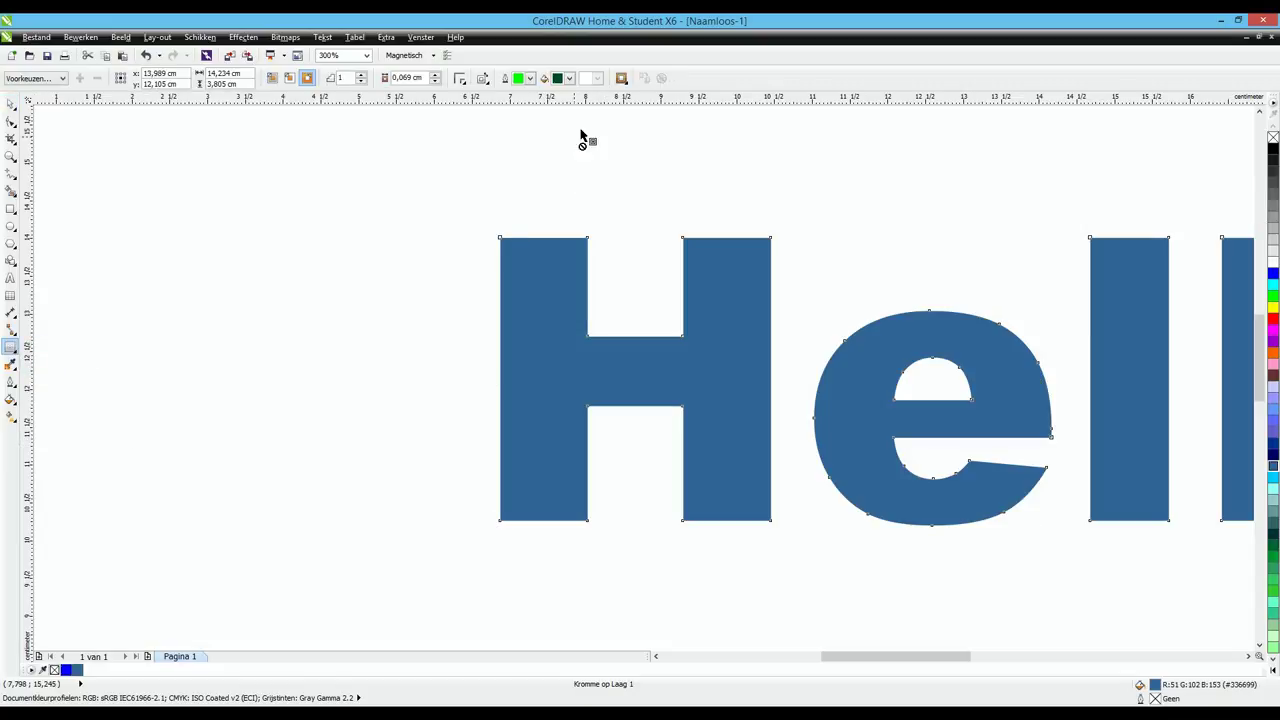
pyautogui.moveTo(502, 244); pyautogui.dragTo(490, 234)
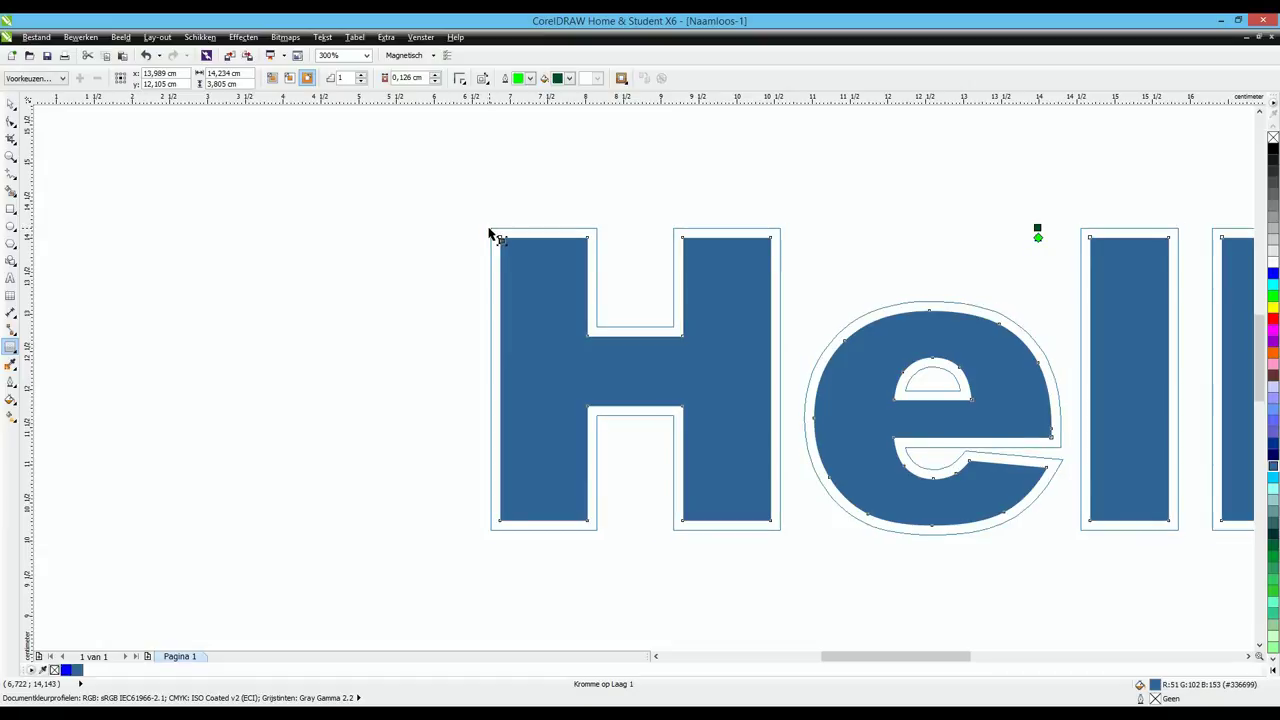
# Try a violet fill and a medium blue fill on the contour around the letters.
pyautogui.click(570, 79)
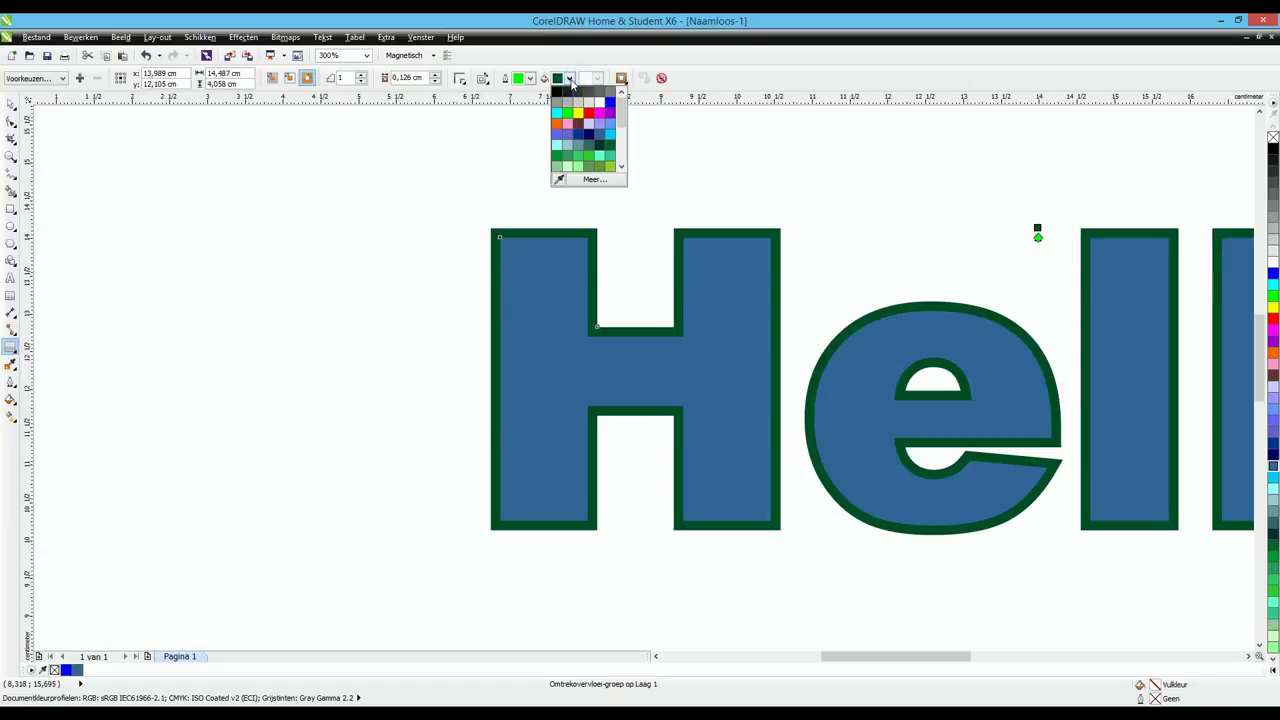
pyautogui.click(566, 136)
pyautogui.click(570, 78)
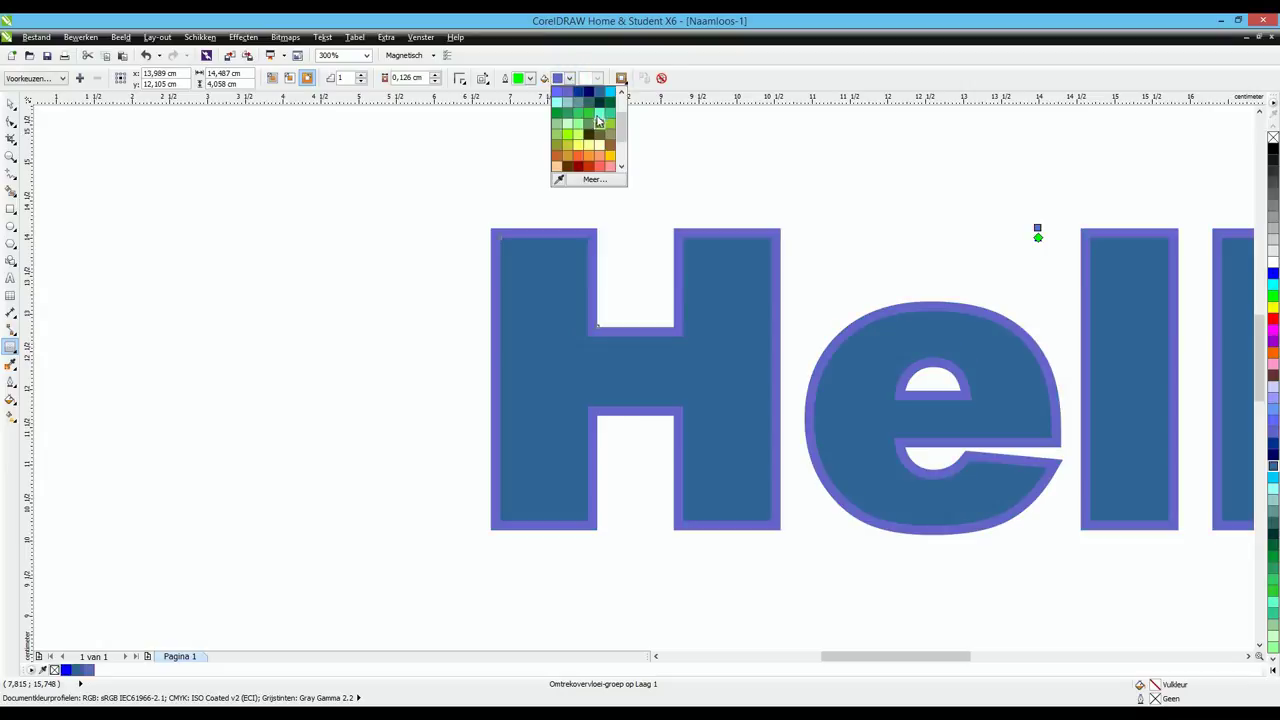
pyautogui.scroll(3, 612, 120)
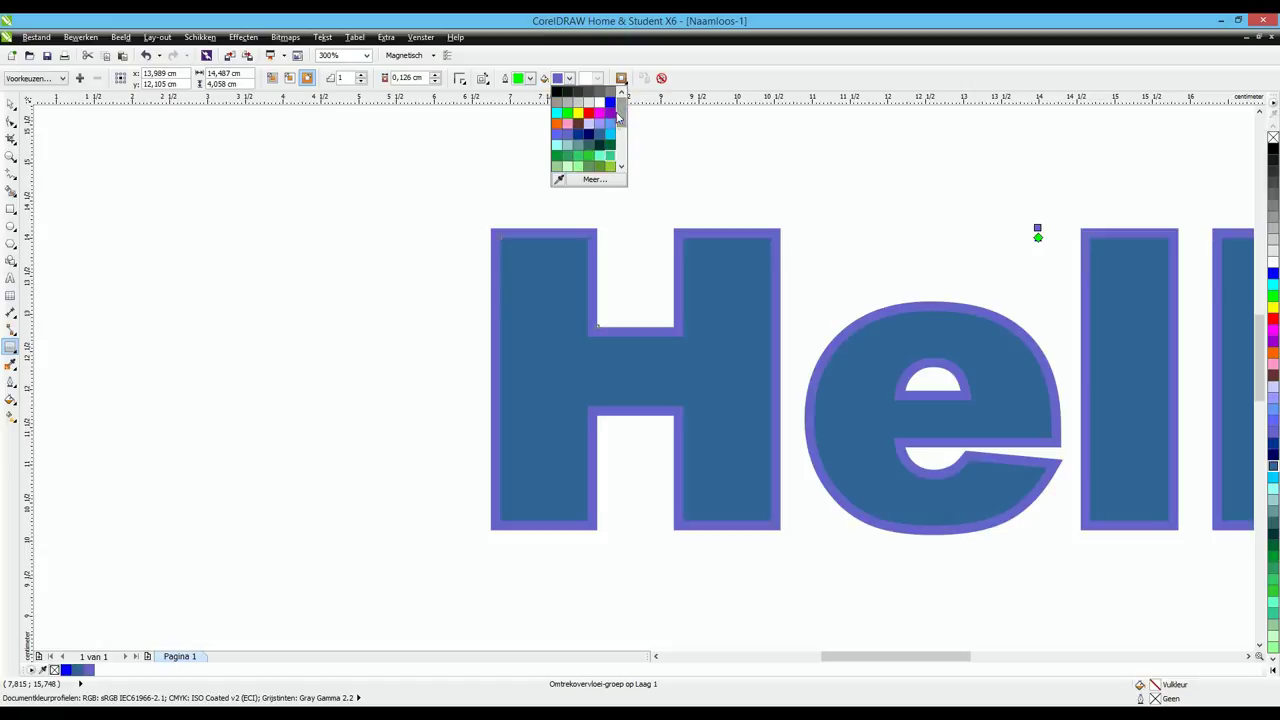
pyautogui.click(601, 135)
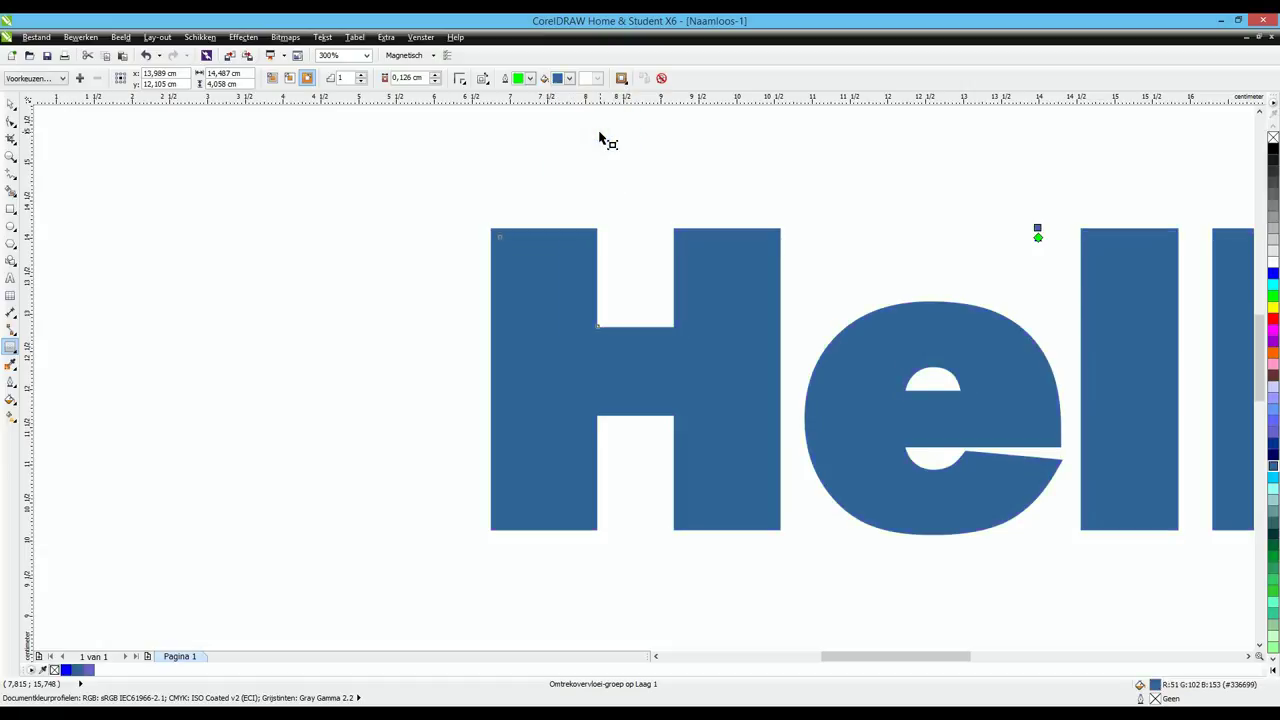
# Set the contour's fill colour to dark blue (#003399).
pyautogui.click(570, 78)
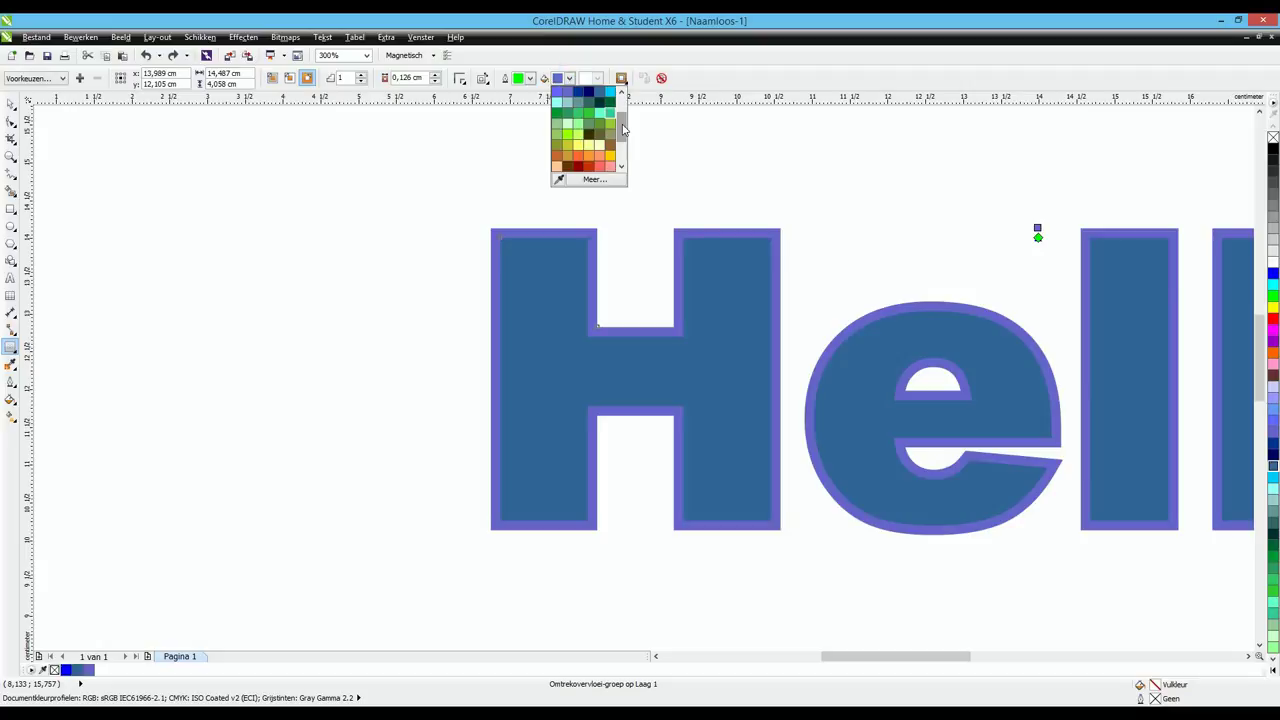
pyautogui.scroll(2, 622, 128)
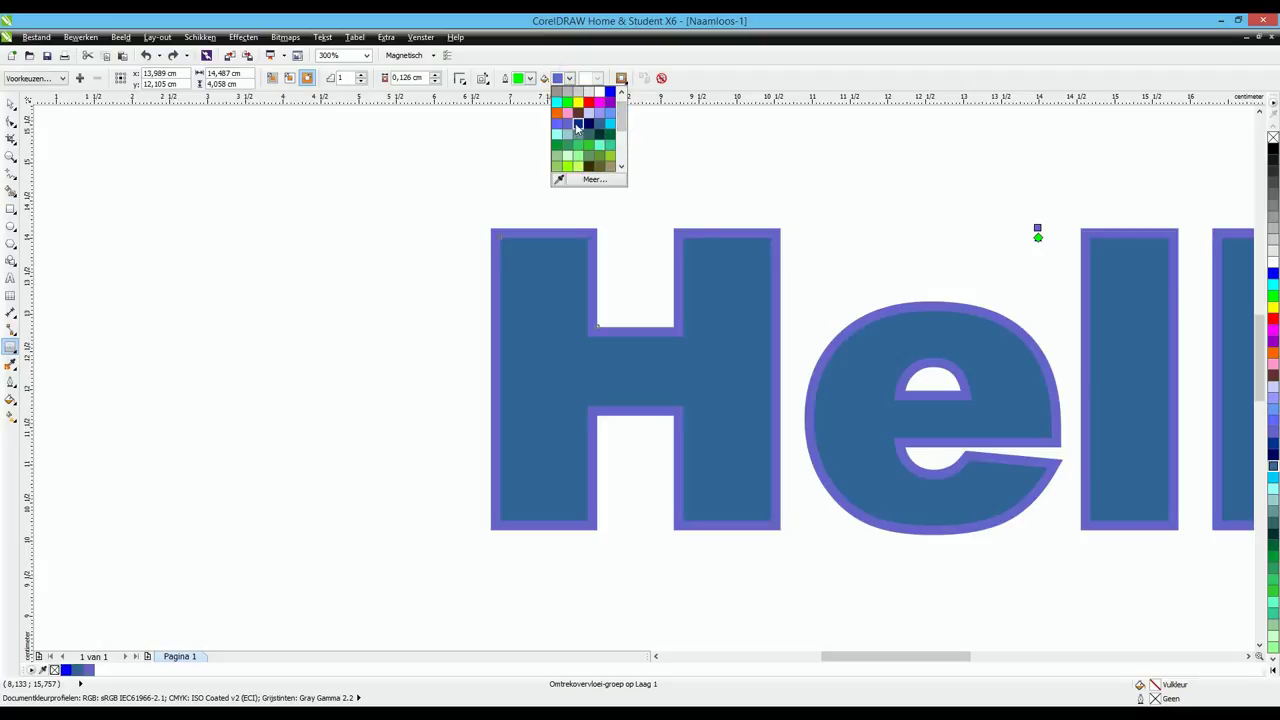
pyautogui.click(577, 125)
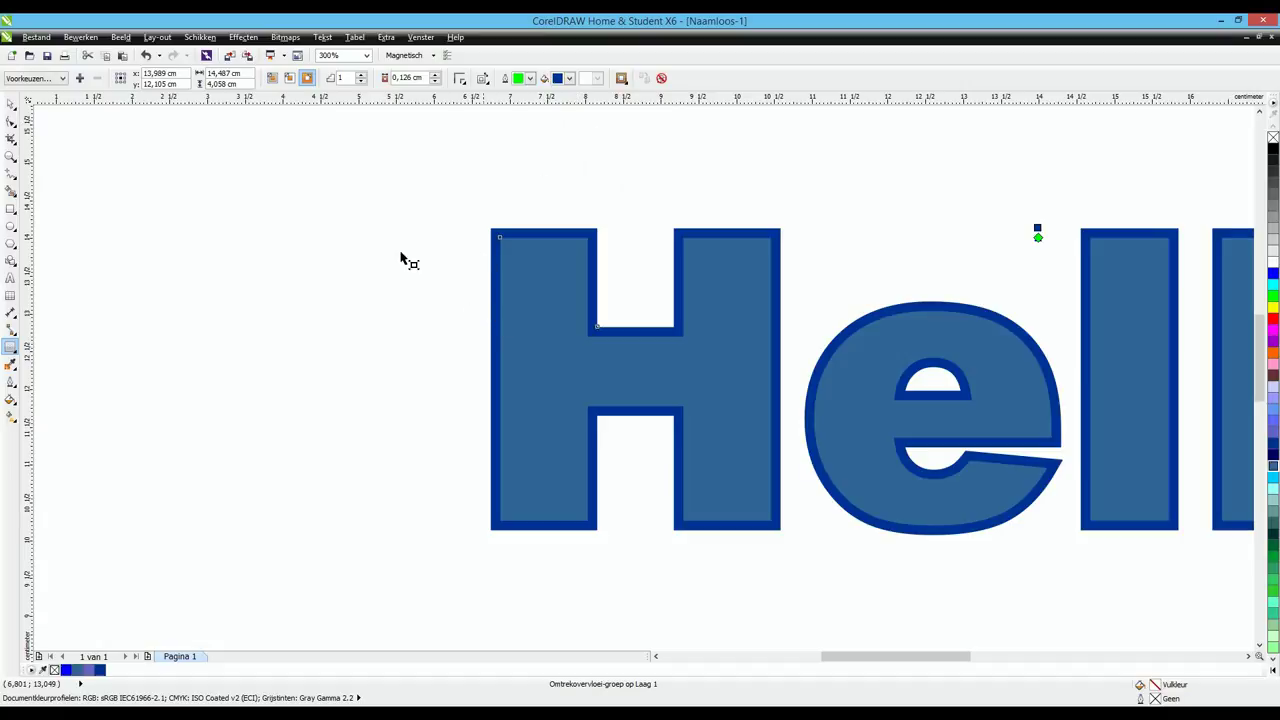
# Break the contour group apart so the outline shape separates from the letters, and clear the selection.
pyautogui.click(12, 105)
pyautogui.rightClick(493, 300)
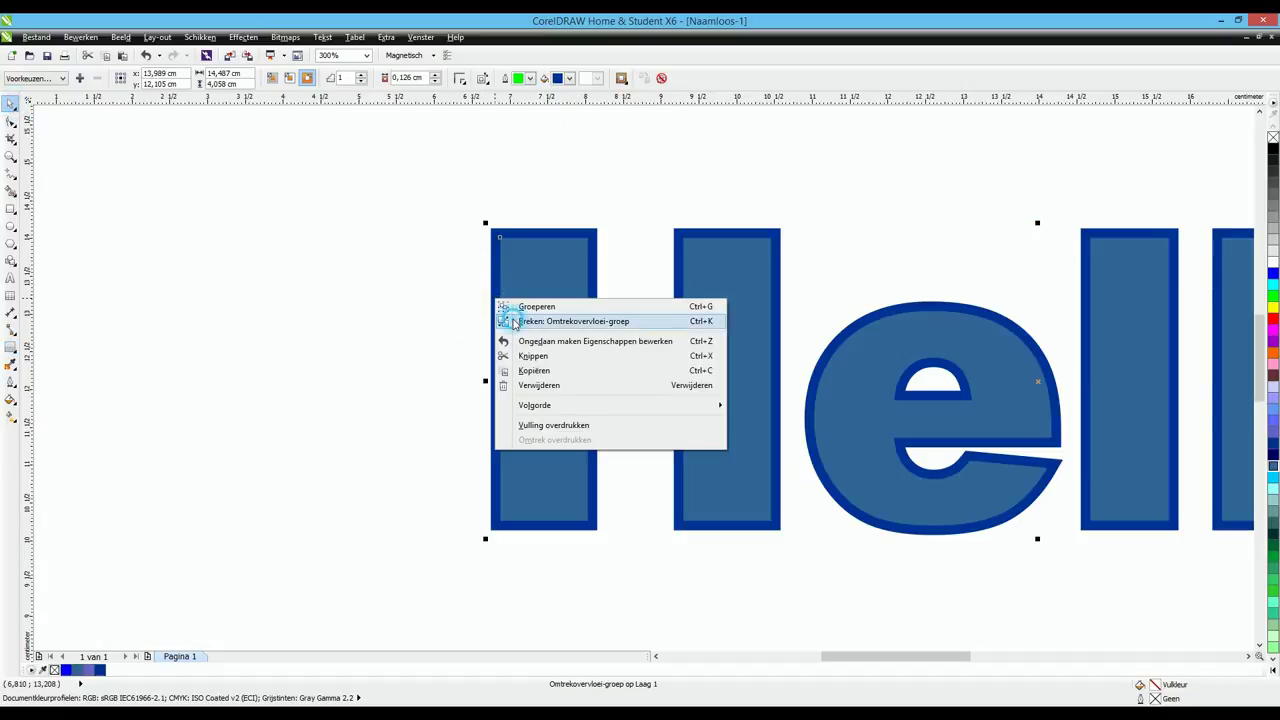
pyautogui.click(513, 321)
pyautogui.click(405, 308)
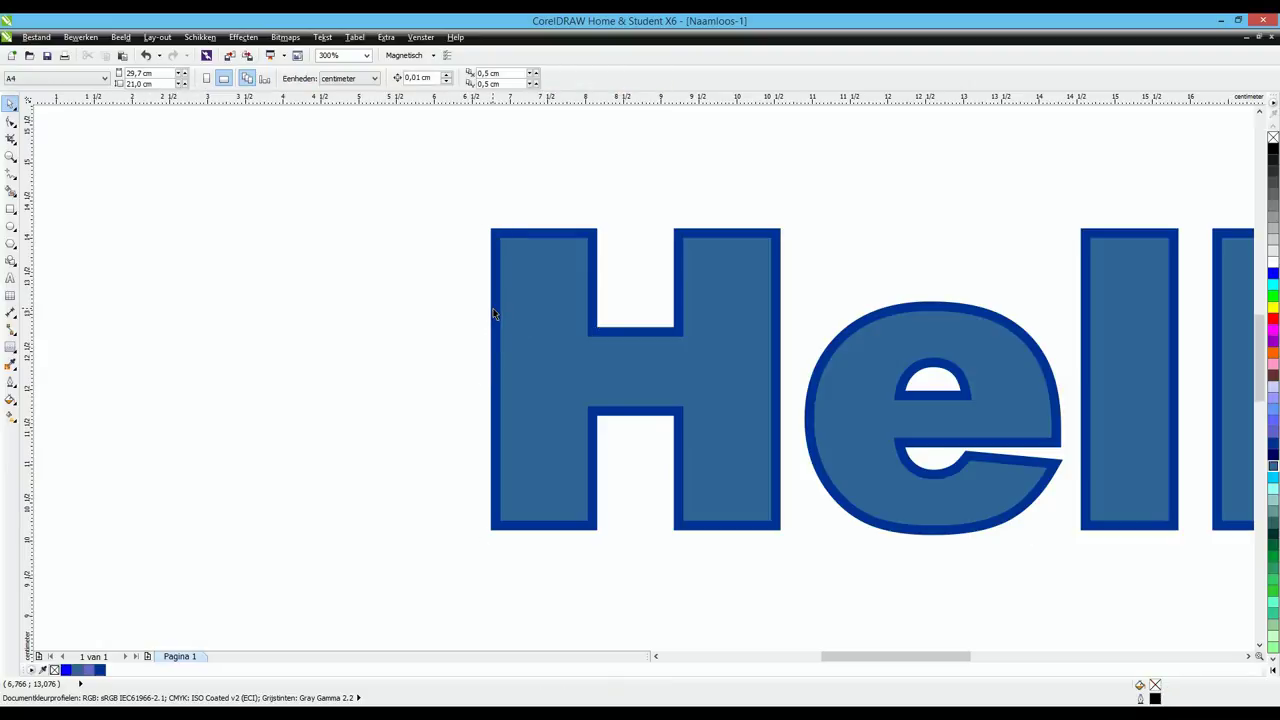
# Define a linear two-colour gradient fill for the outer contour shape, at a 90° angle from dark blue to navy.
pyautogui.click(493, 314)
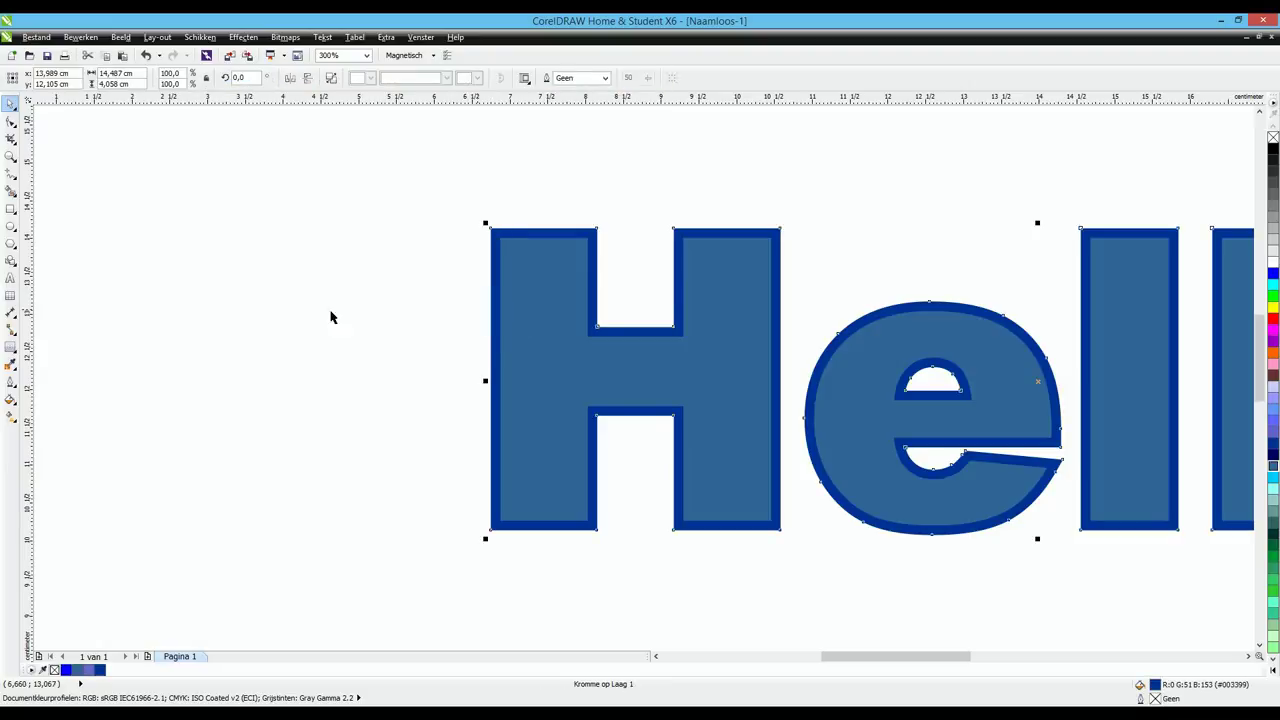
pyautogui.click(10, 400)
pyautogui.click(80, 414)
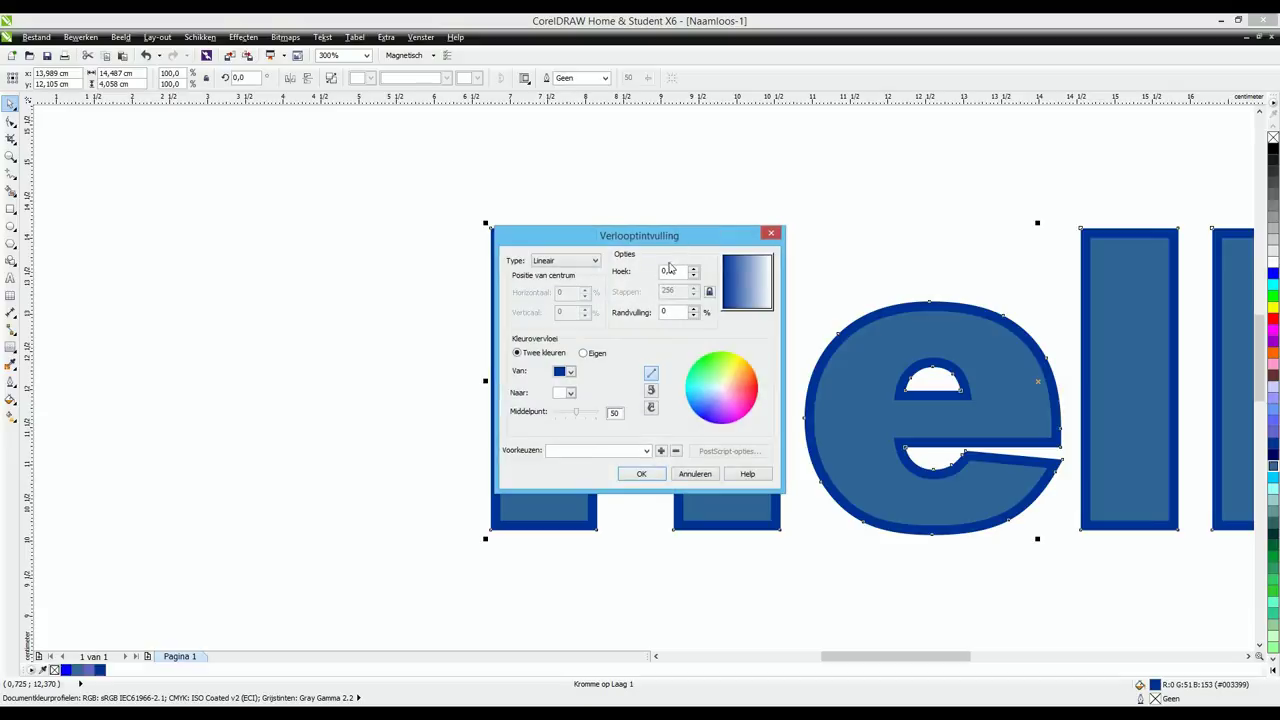
pyautogui.doubleClick(678, 271)
pyautogui.write('90')
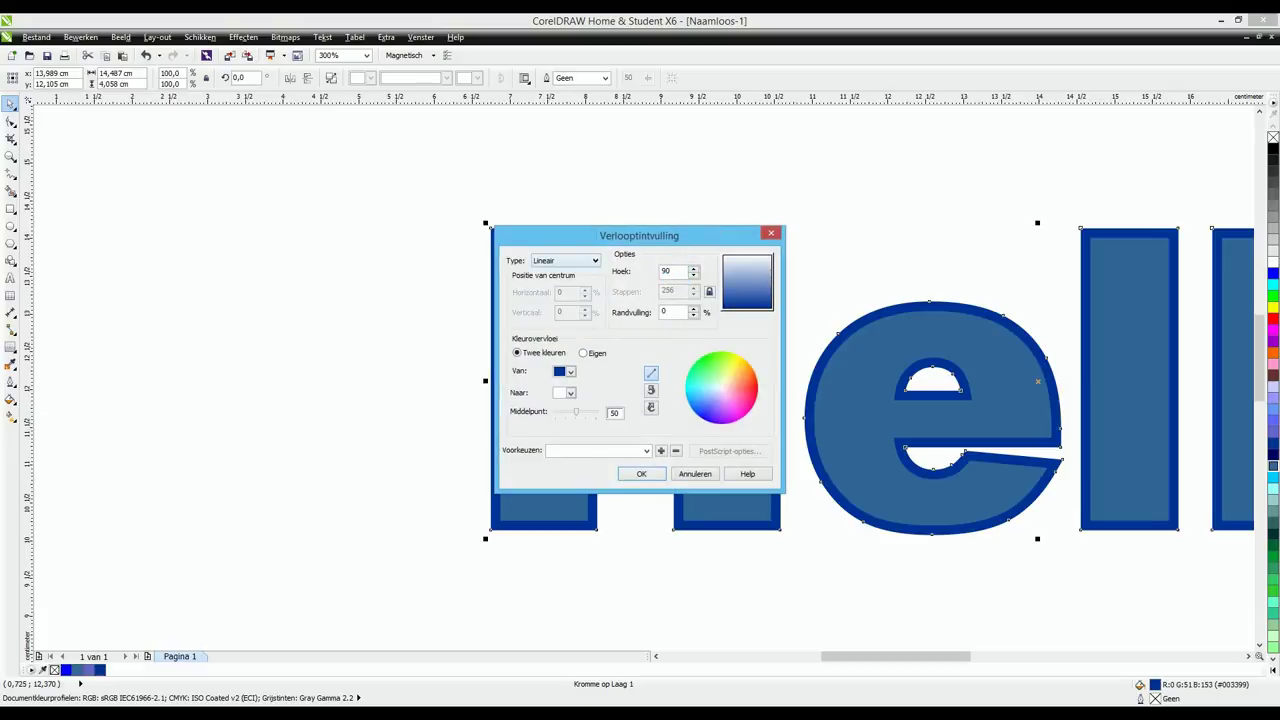
pyautogui.click(571, 393)
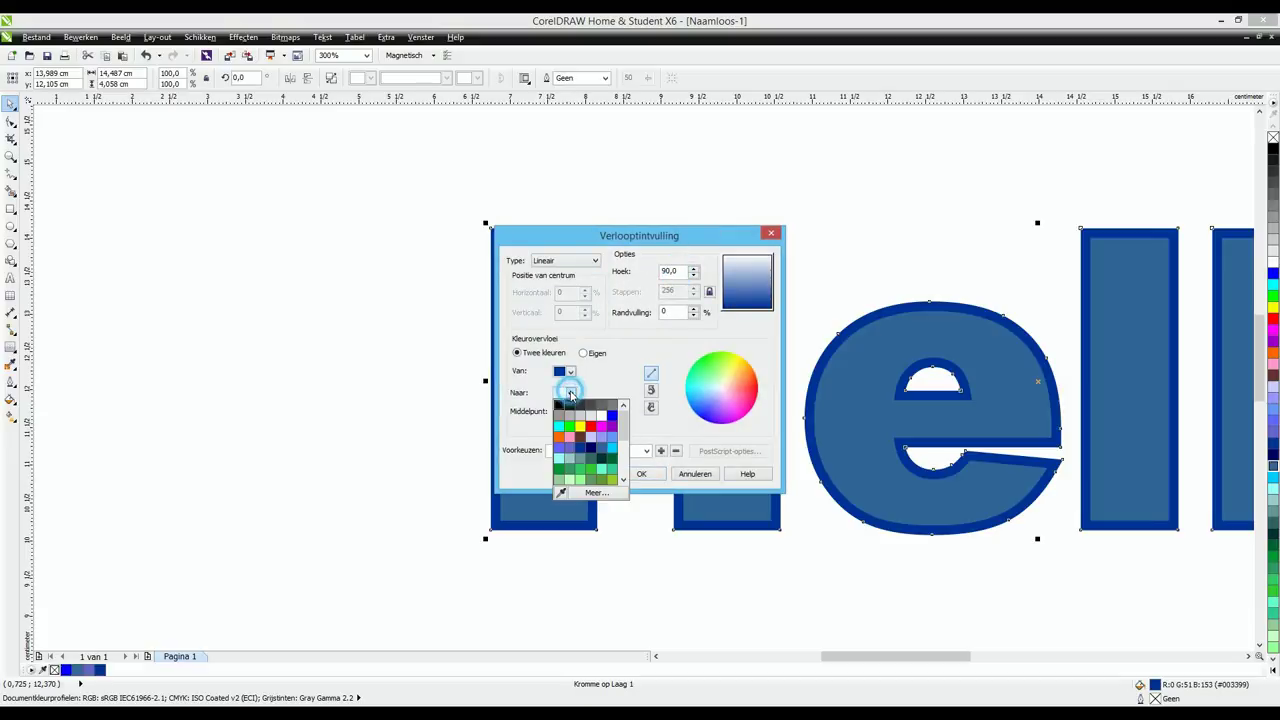
pyautogui.click(588, 447)
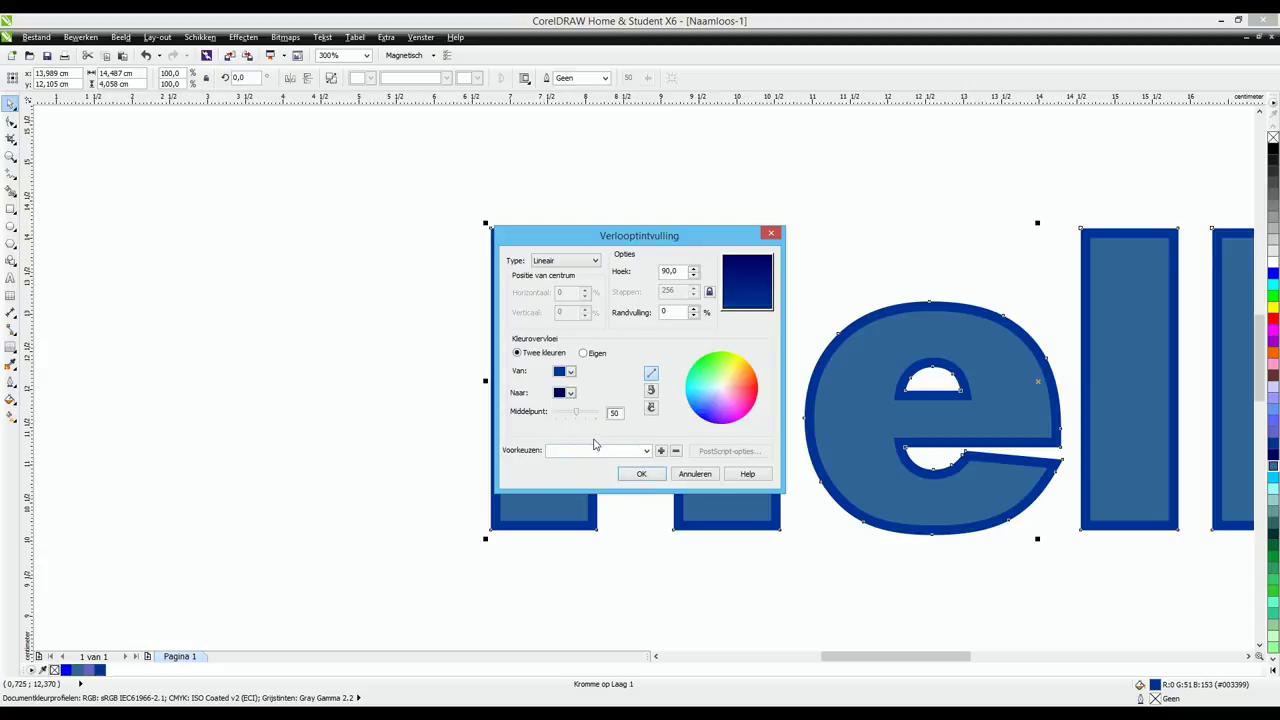
# Switch the gradient to a custom blend, add an intermediate colour stop at position 58%, and apply the fill.
pyautogui.click(587, 354)
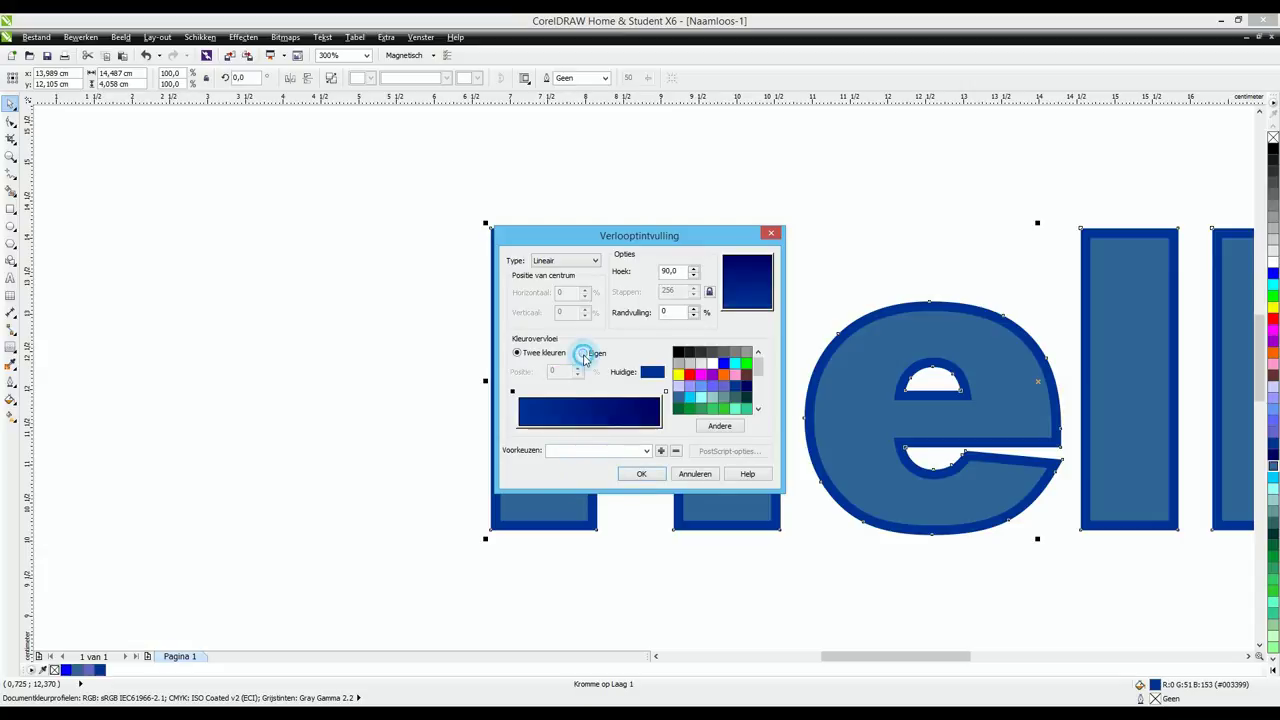
pyautogui.doubleClick(587, 392)
pyautogui.moveTo(588, 396); pyautogui.dragTo(594, 396)
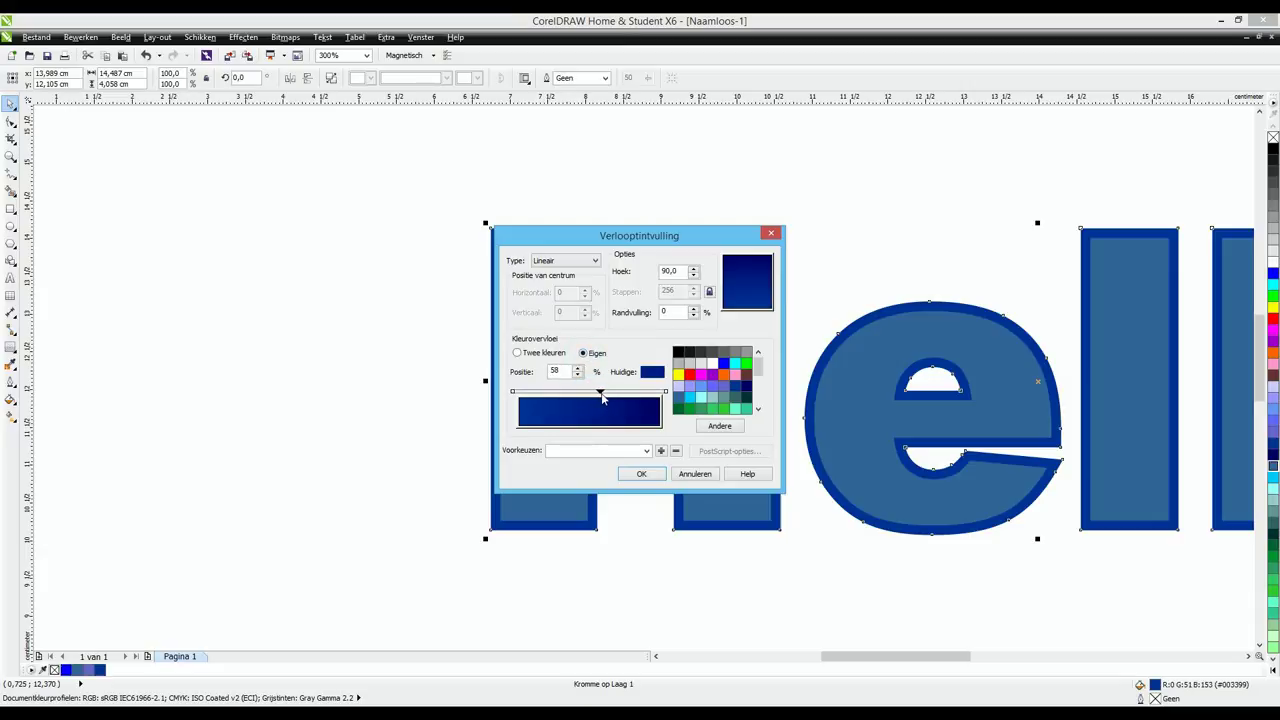
pyautogui.click(633, 474)
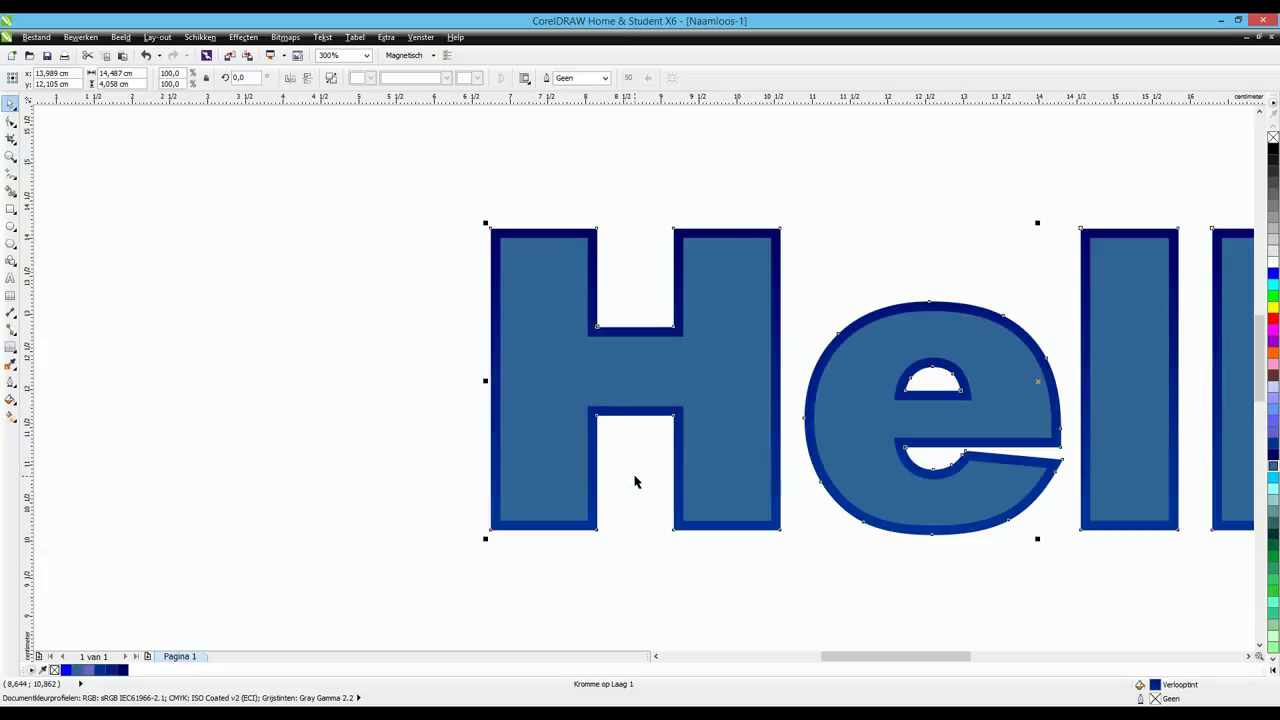
# Create a page-sized background rectangle with a light grey fill (#CCCCCC) and no outline, and lock it.
pyautogui.scroll(-2, 477, 375)
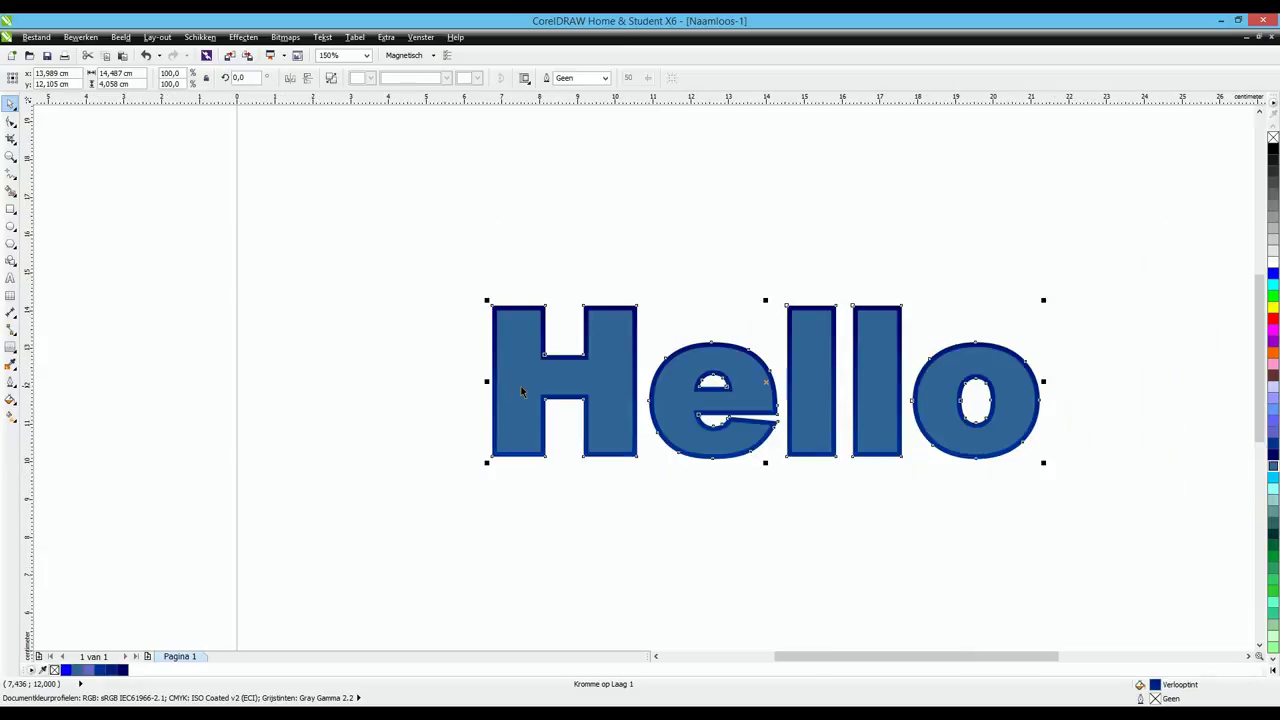
pyautogui.click(10, 211)
pyautogui.doubleClick(10, 211)
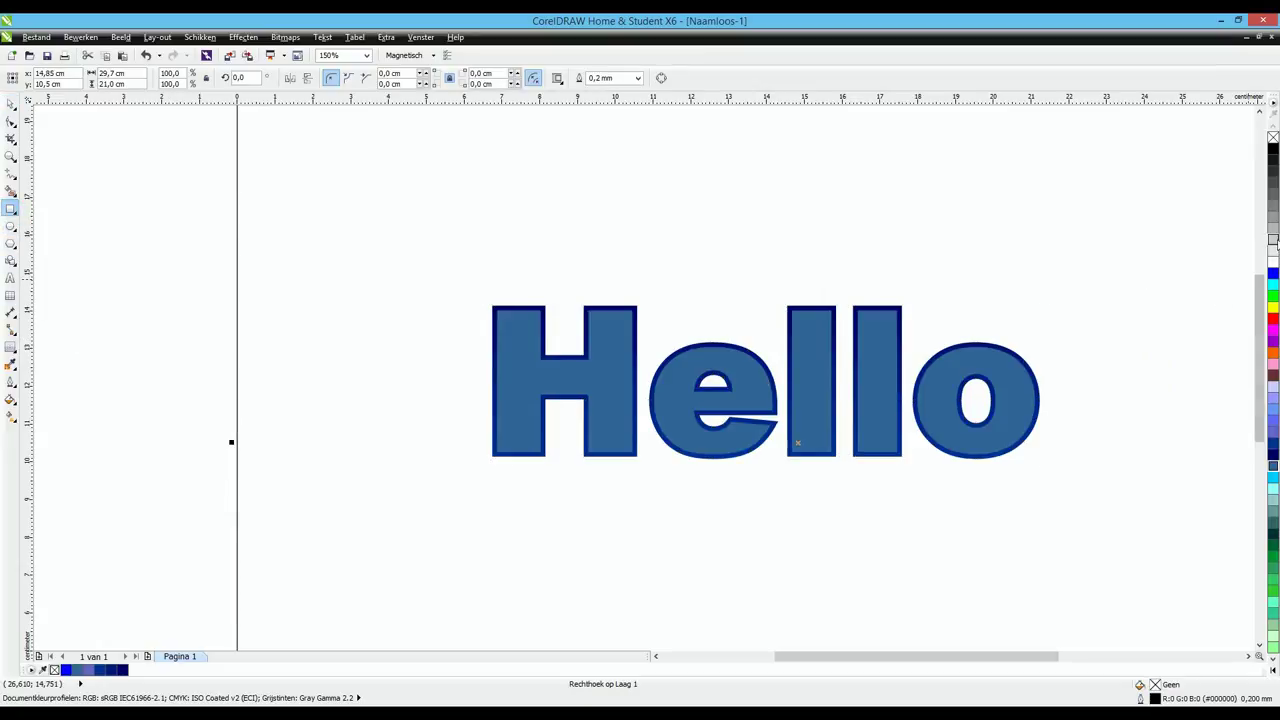
pyautogui.click(1273, 243)
pyautogui.rightClick(1272, 137)
pyautogui.rightClick(618, 196)
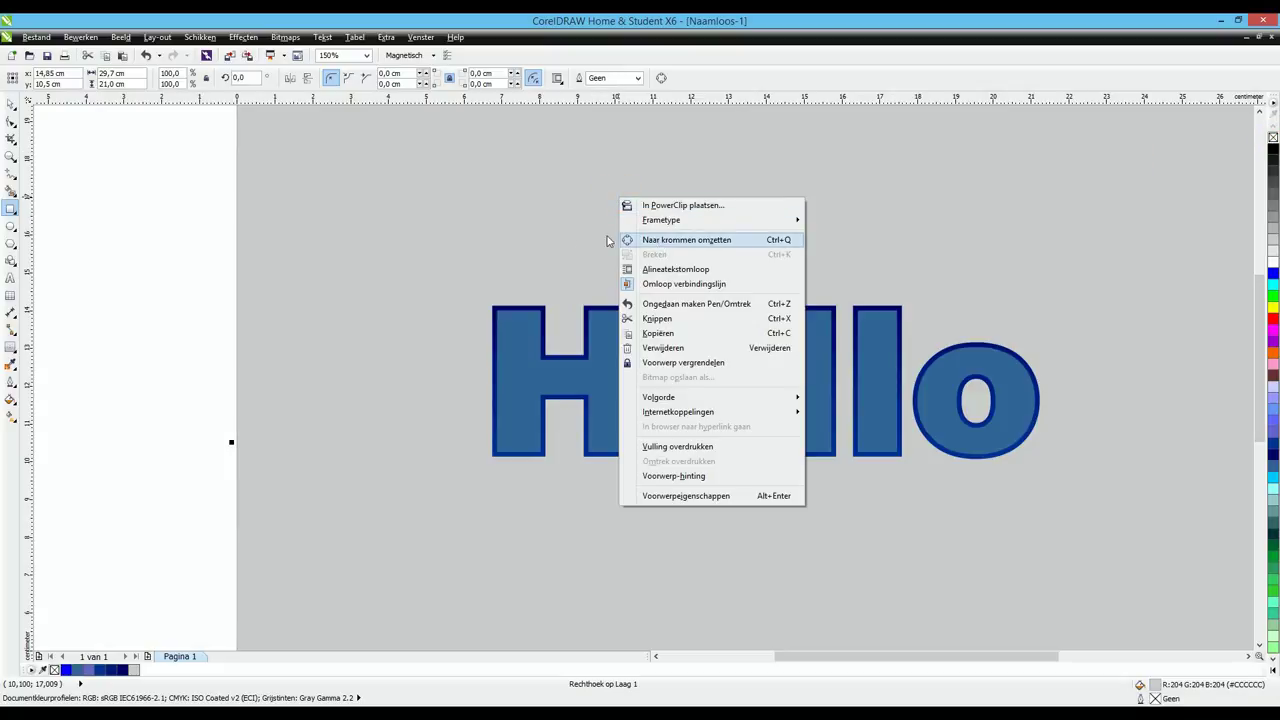
pyautogui.click(690, 363)
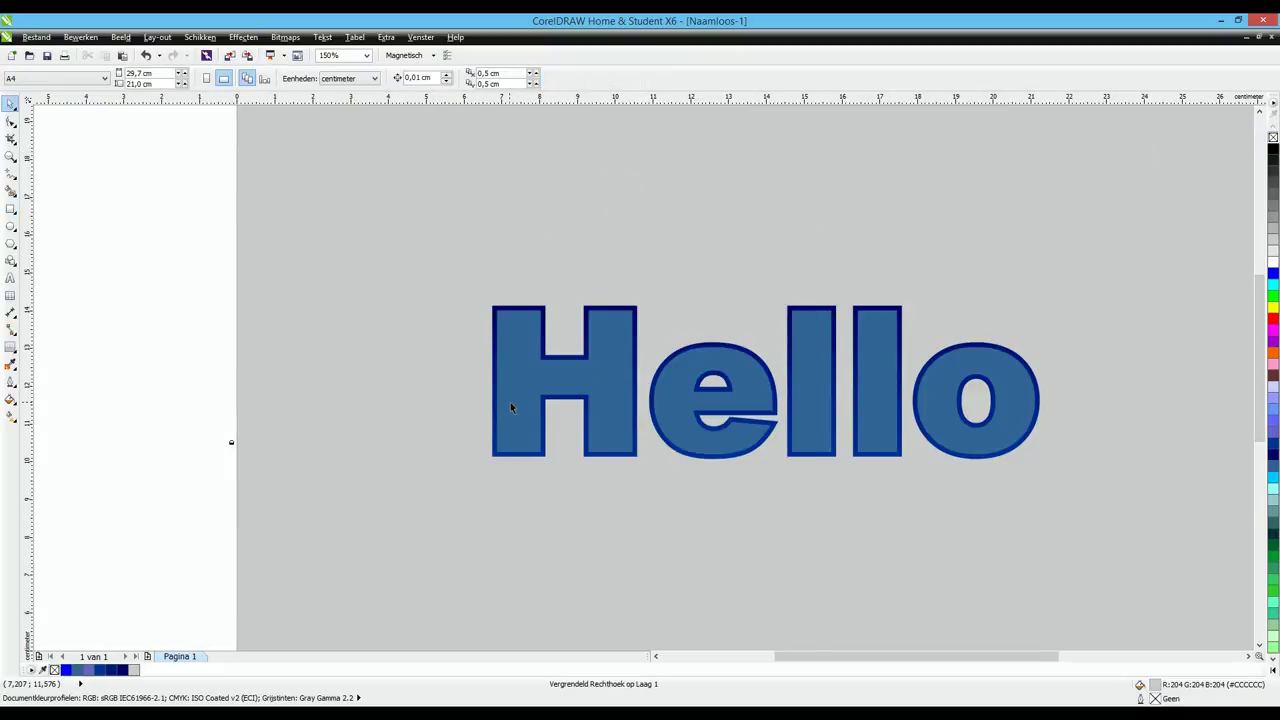
# Select the lighter blue inner letters of Hello.
pyautogui.scroll(2, 510, 402)
pyautogui.click(520, 354)
pyautogui.scroll(-2, 626, 486)
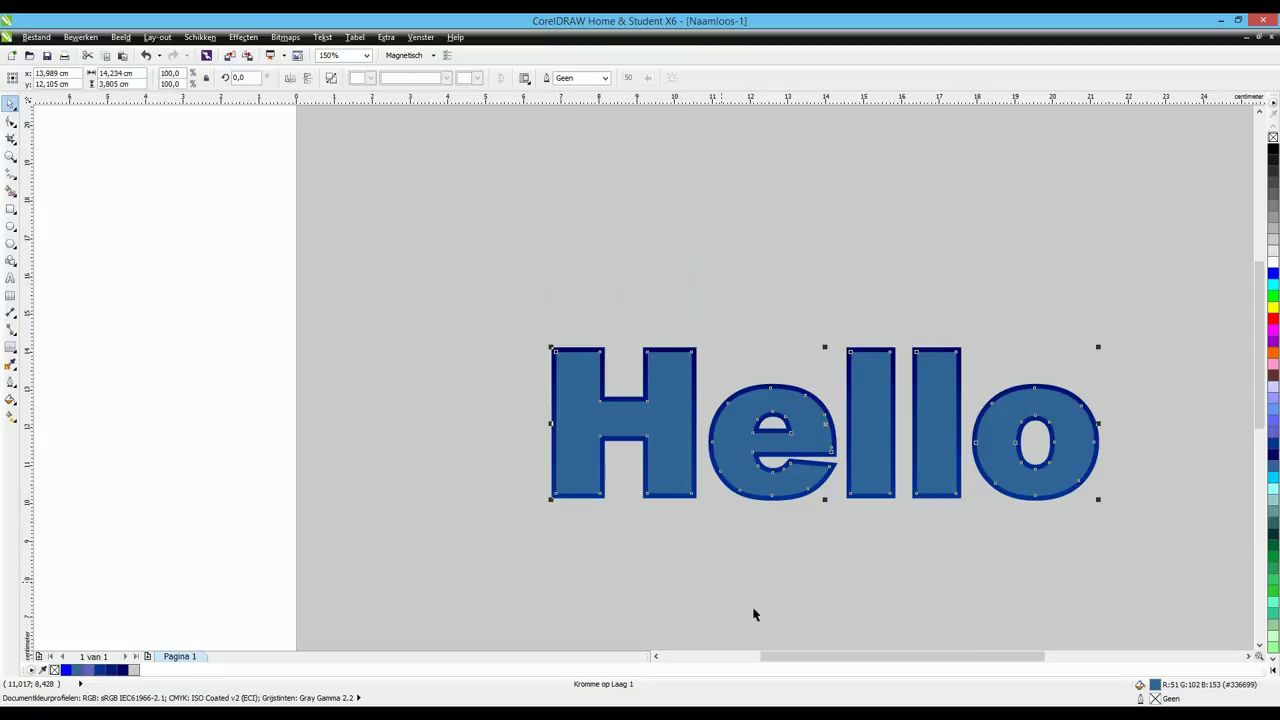
pyautogui.moveTo(812, 660); pyautogui.dragTo(829, 661)
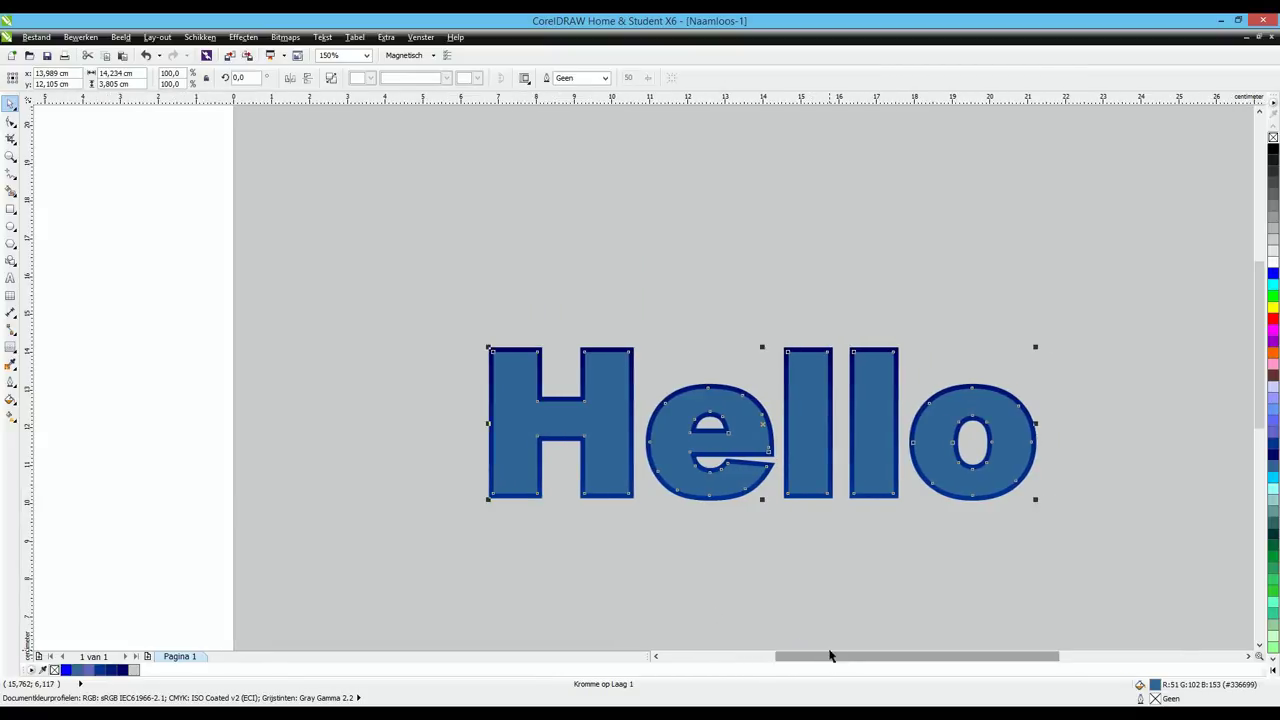
pyautogui.click(78, 38)
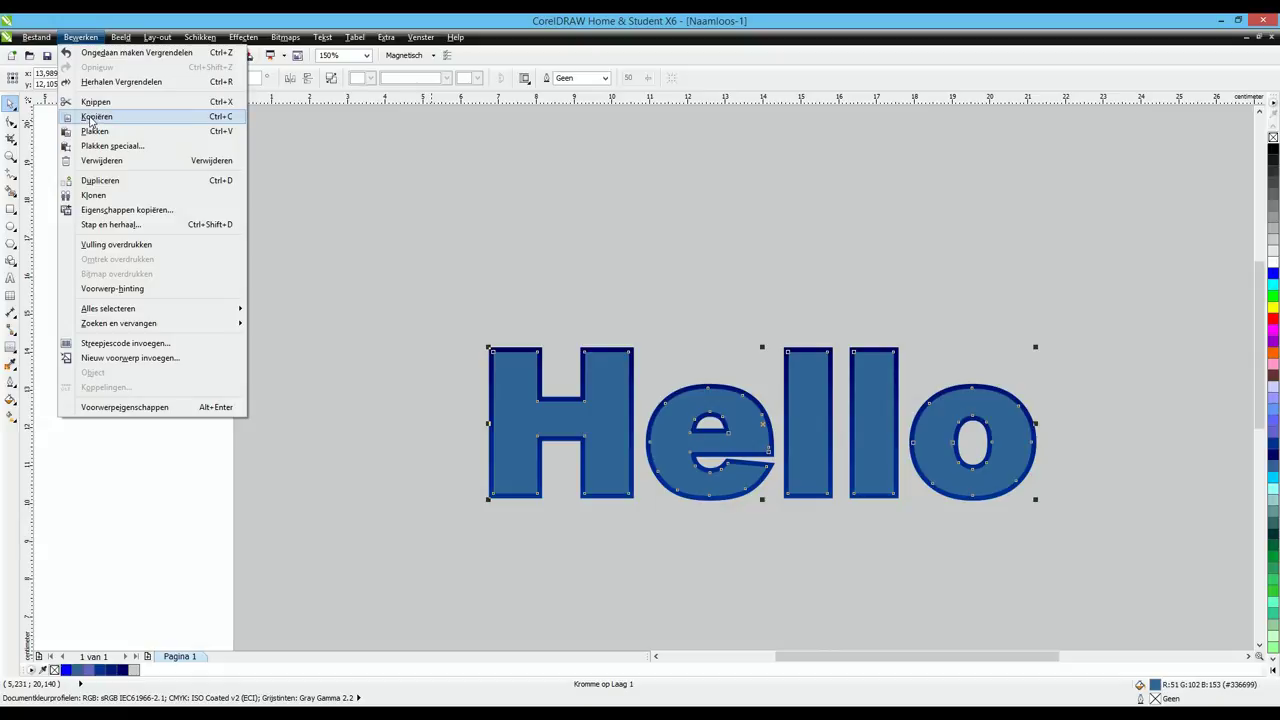
pyautogui.click(98, 181)
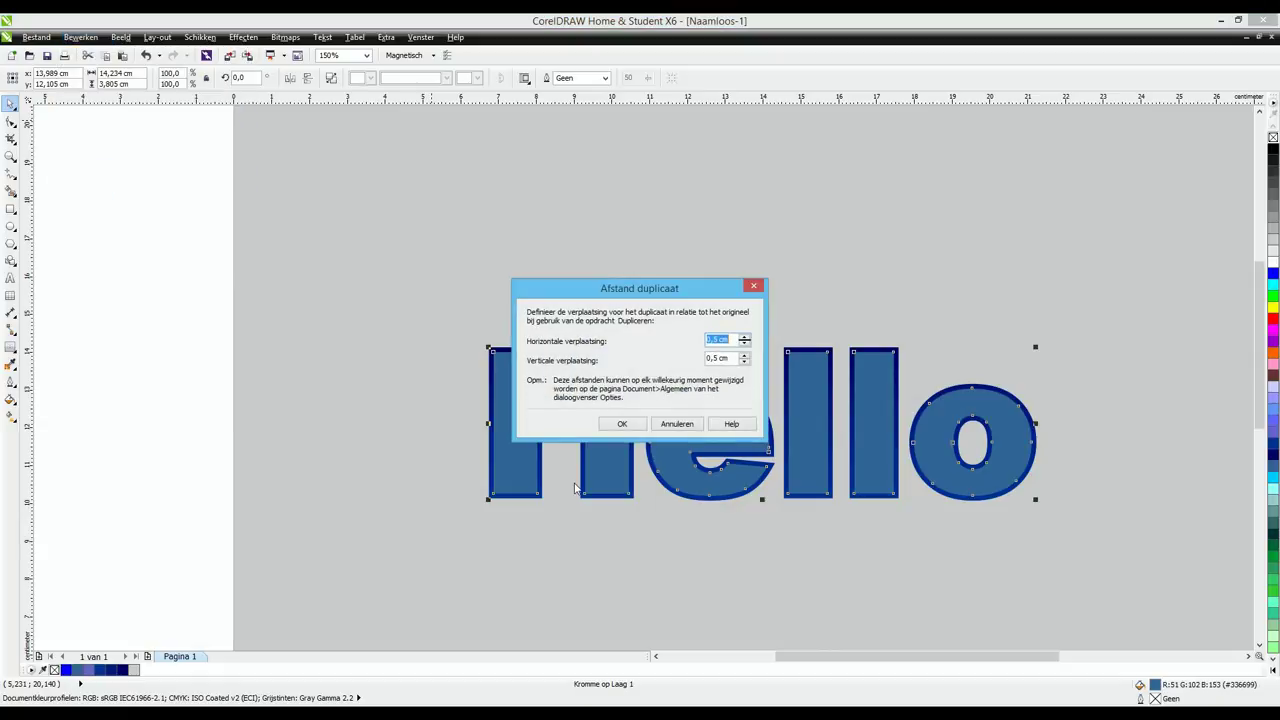
pyautogui.click(673, 425)
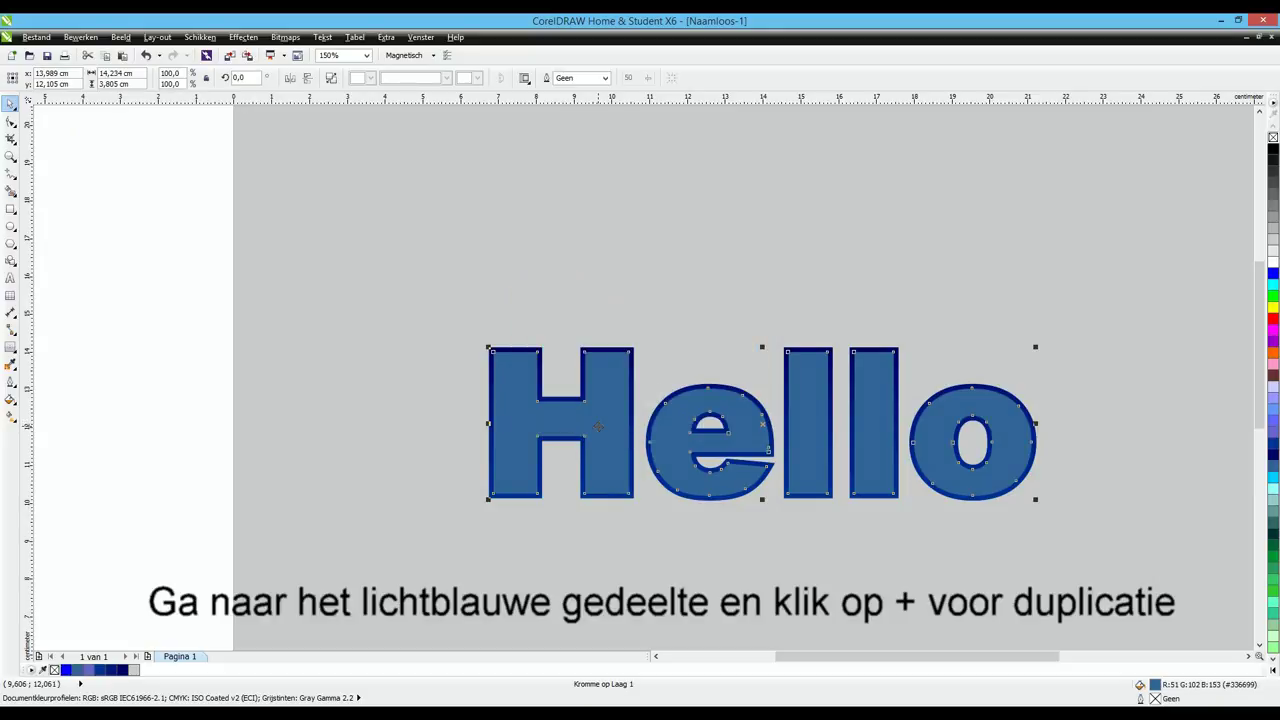
# Duplicate the lighter blue inner letters, place the copy about 4.9 cm below the original, and fill it white.
pyautogui.scroll(-2, 603, 436)
pyautogui.scroll(2, 617, 446)
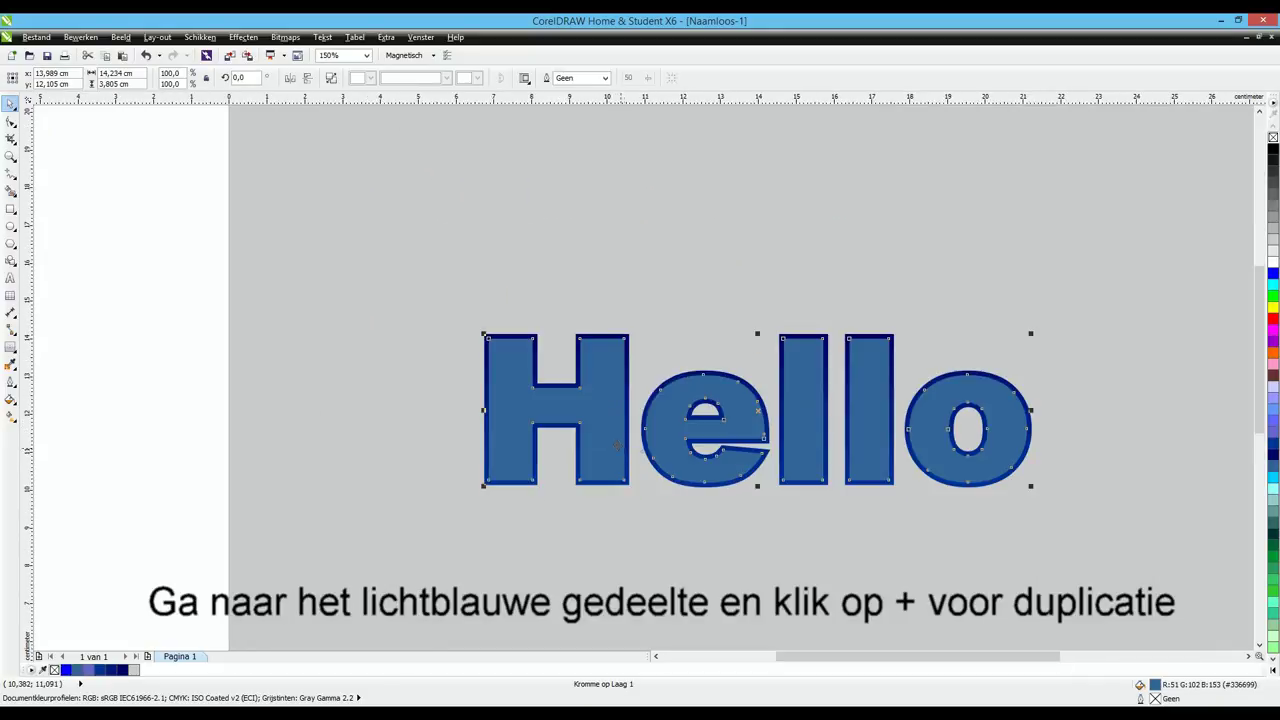
pyautogui.moveTo(1262, 374); pyautogui.dragTo(1262, 392)
pyautogui.click(597, 443)
pyautogui.moveTo(603, 364); pyautogui.dragTo(607, 543)
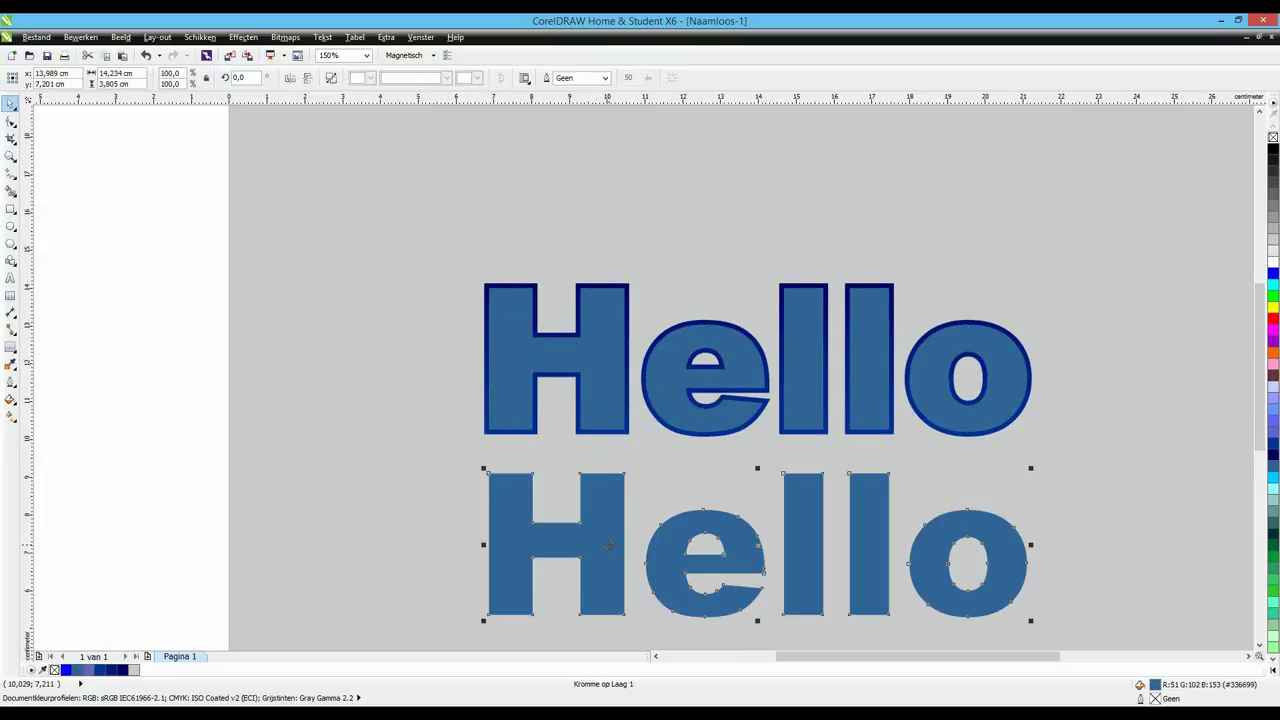
pyautogui.click(1272, 265)
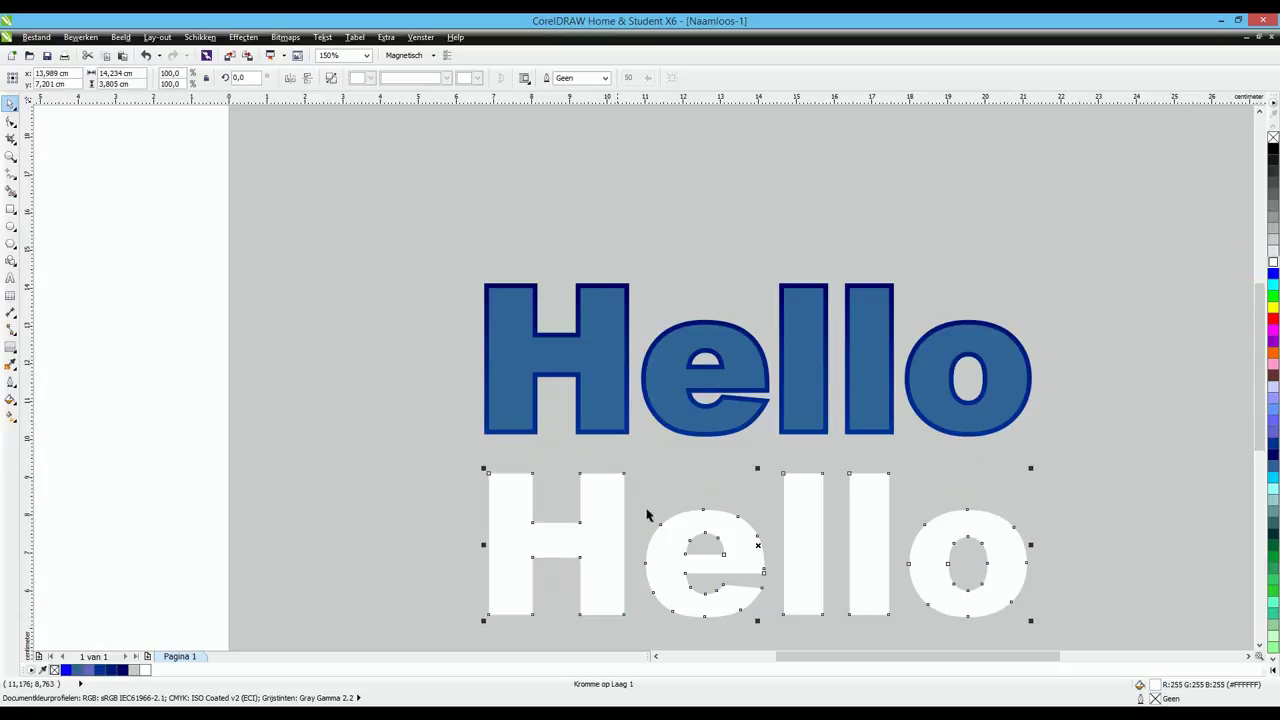
# Draw a slightly sagging 3-point curve about 18 cm wide across the middle of the white Hello letters.
pyautogui.scroll(-3, 1241, 456)
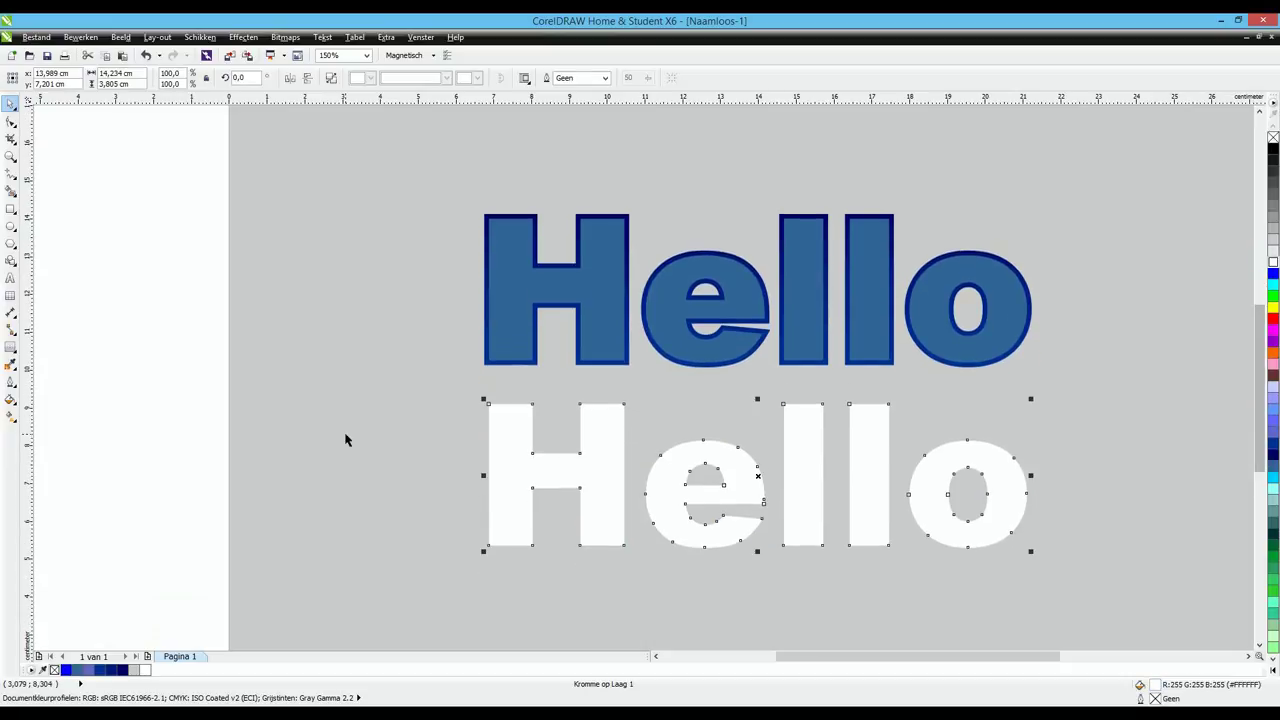
pyautogui.click(15, 184)
pyautogui.click(17, 180)
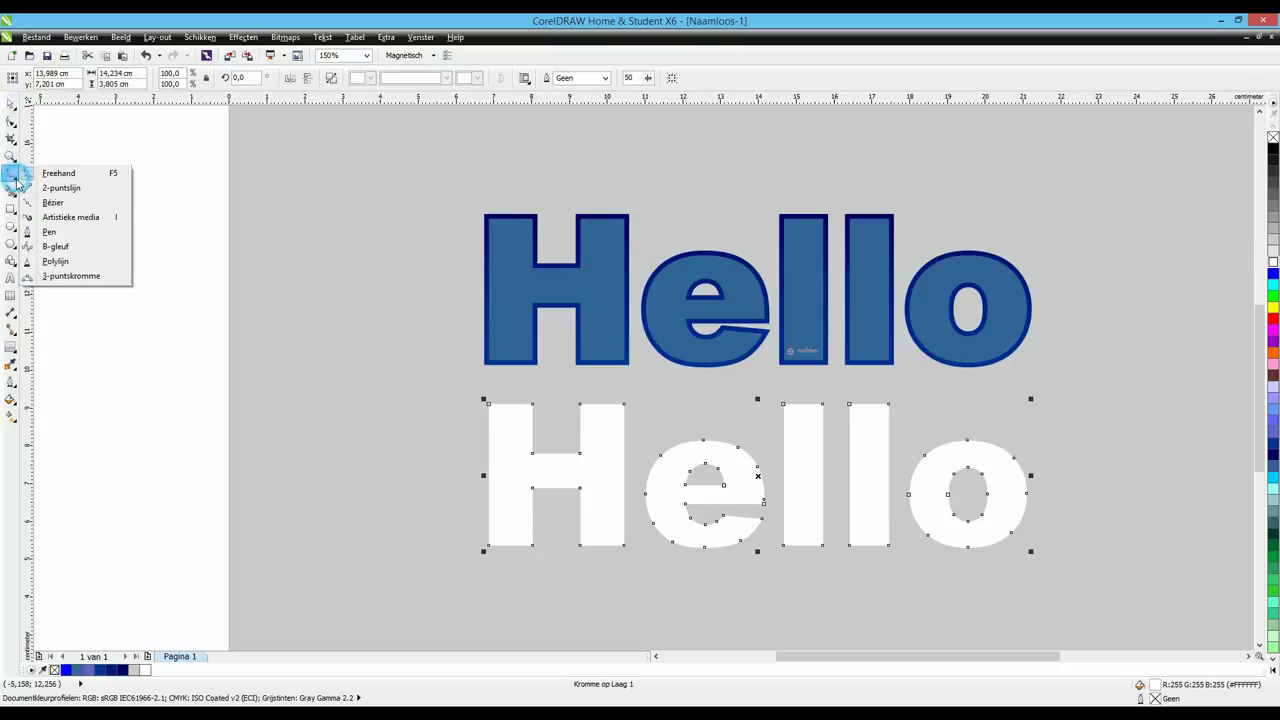
pyautogui.click(56, 276)
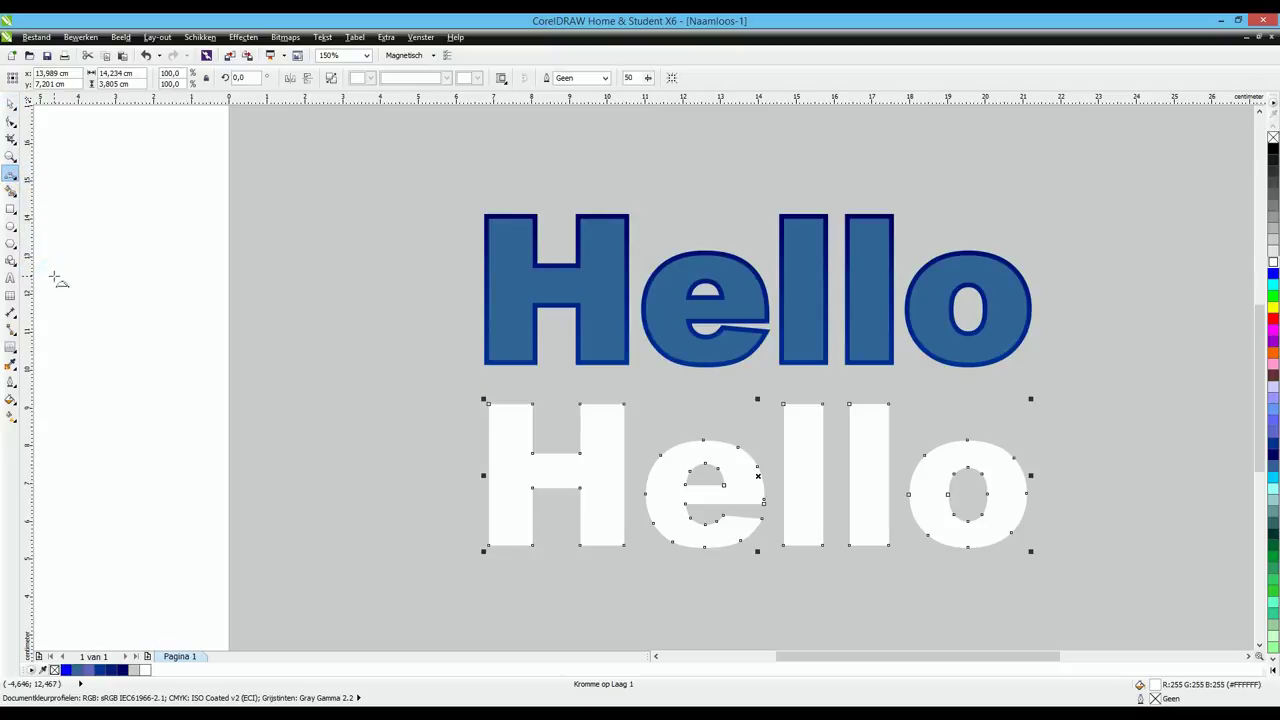
pyautogui.moveTo(433, 477); pyautogui.dragTo(1114, 491)
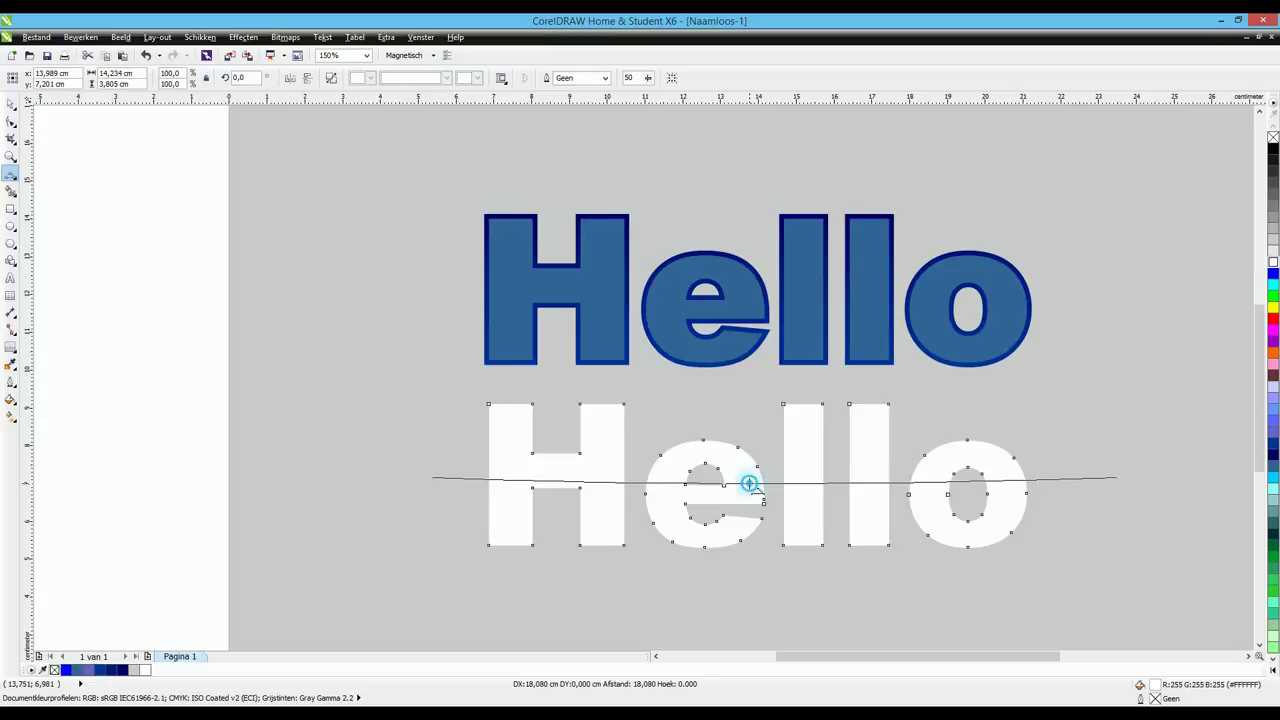
pyautogui.click(750, 484)
# Trim the white letters with the curve and break the resulting shape apart into separate pieces.
pyautogui.click(12, 105)
pyautogui.moveTo(349, 383); pyautogui.dragTo(1139, 622)
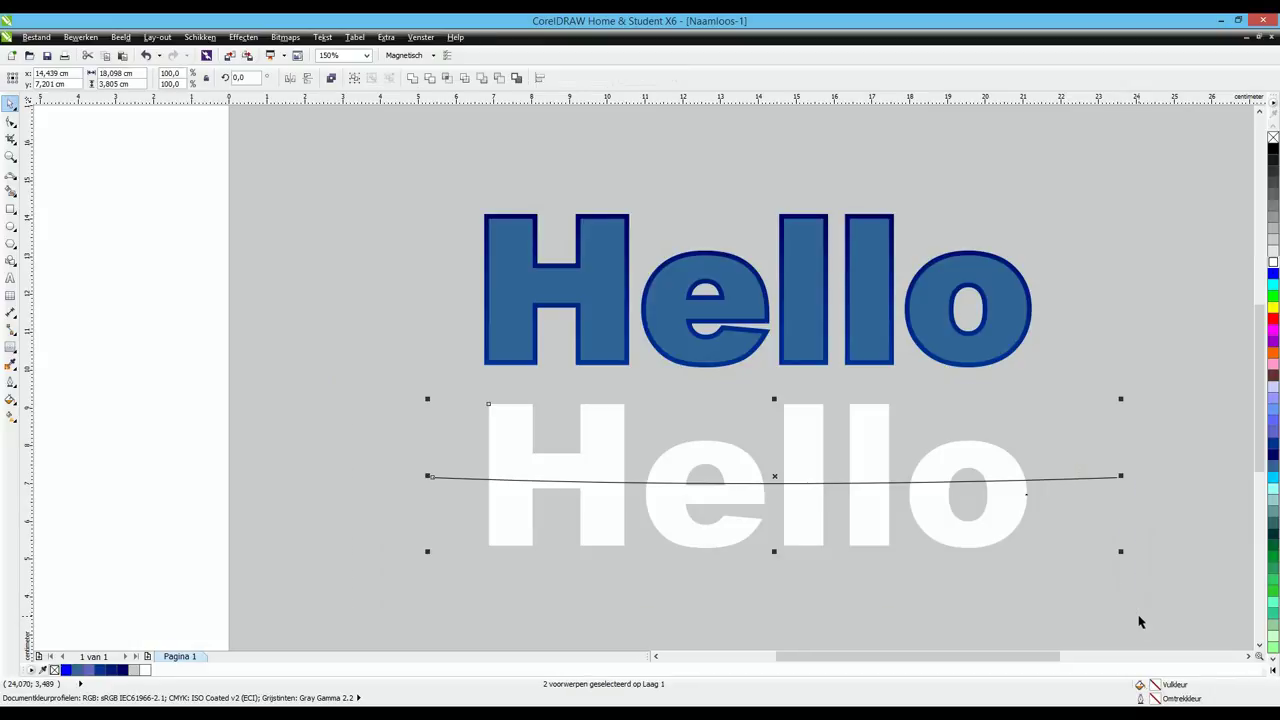
pyautogui.click(431, 79)
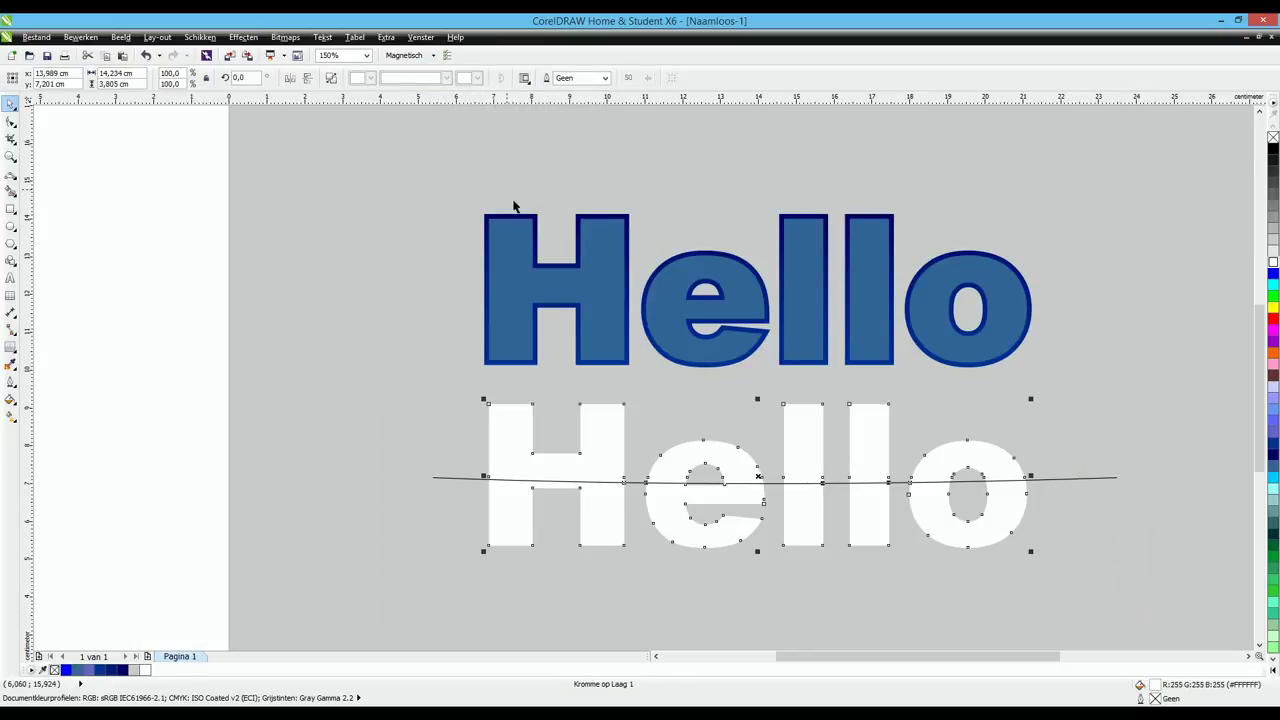
pyautogui.rightClick(514, 444)
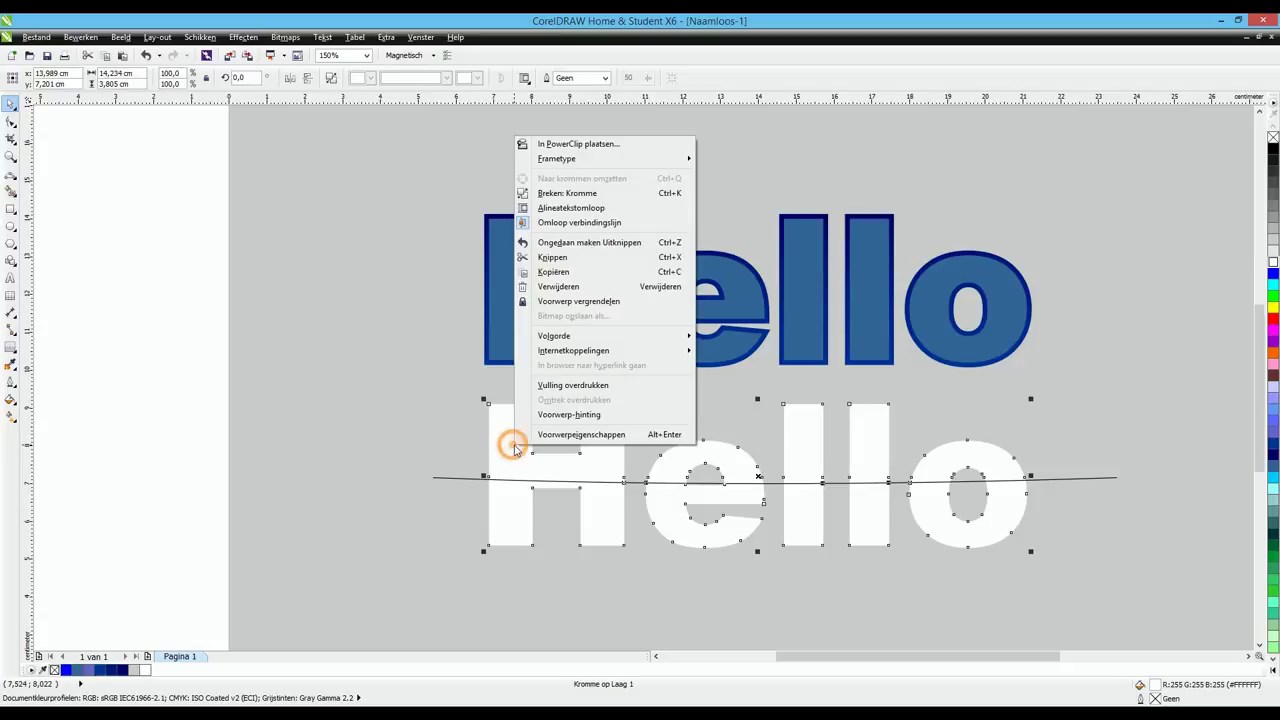
pyautogui.click(563, 194)
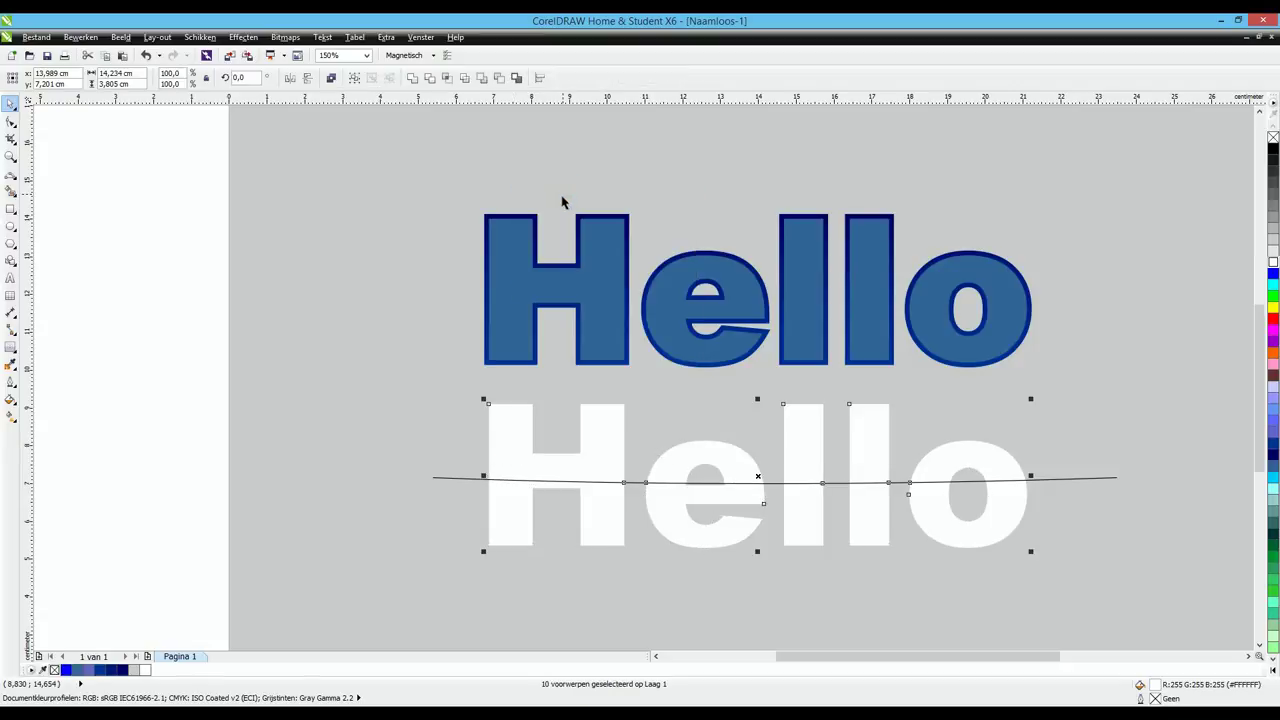
# Delete the cutting curve and the lower piece of each white letter, keeping only the upper halves.
pyautogui.click(344, 510)
pyautogui.click(504, 520)
pyautogui.press('Delete')
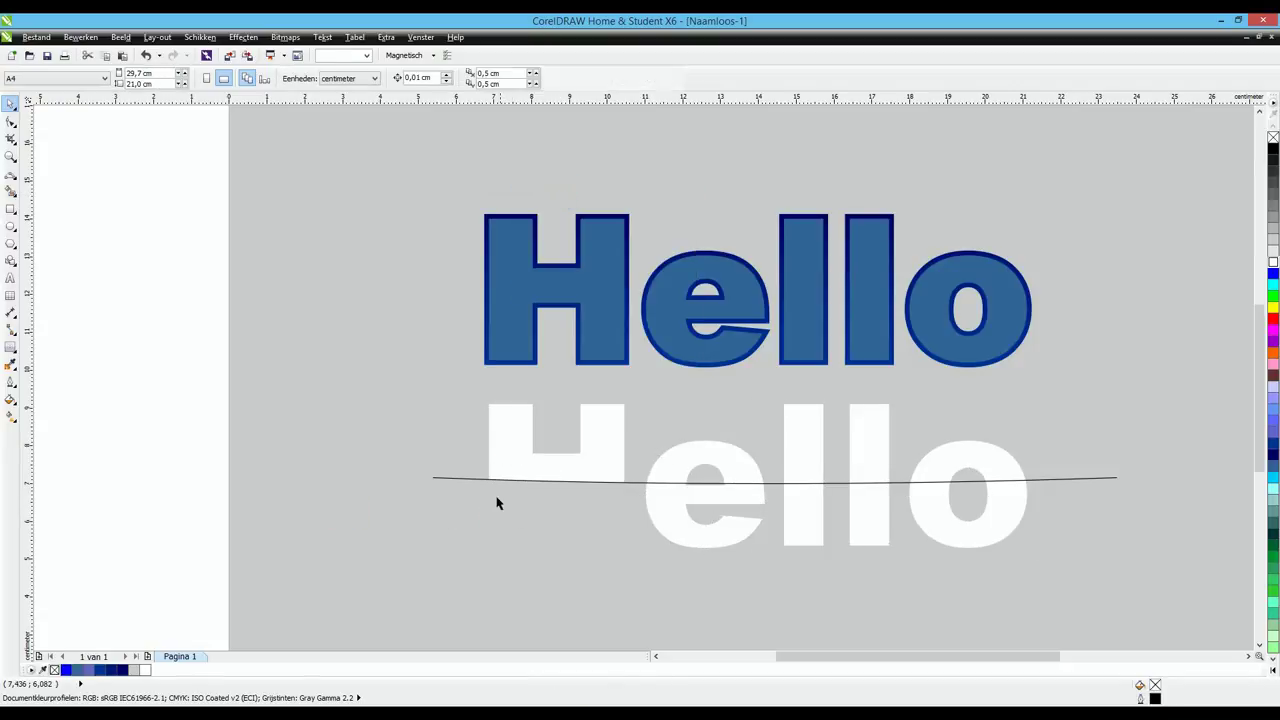
pyautogui.click(462, 484)
pyautogui.press('Delete')
pyautogui.click(677, 528)
pyautogui.press('Delete')
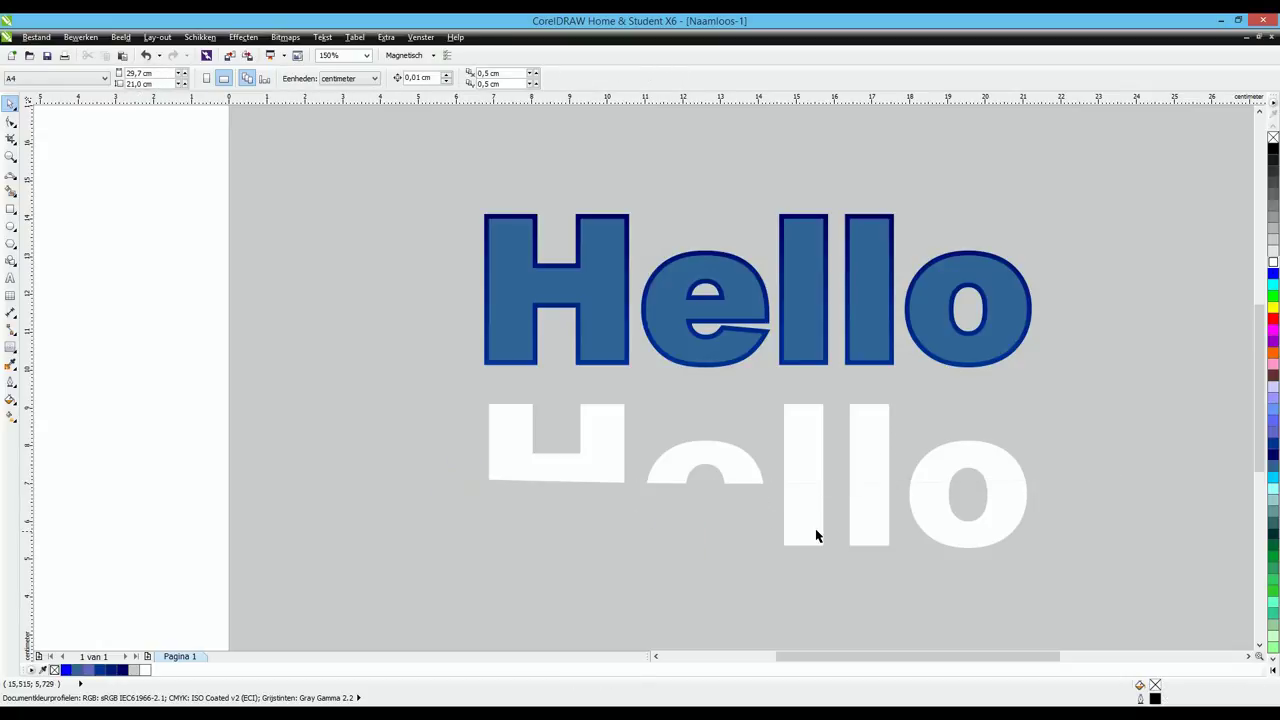
pyautogui.click(806, 527)
pyautogui.press('Delete')
pyautogui.click(866, 527)
pyautogui.press('Delete')
pyautogui.click(960, 528)
pyautogui.press('Delete')
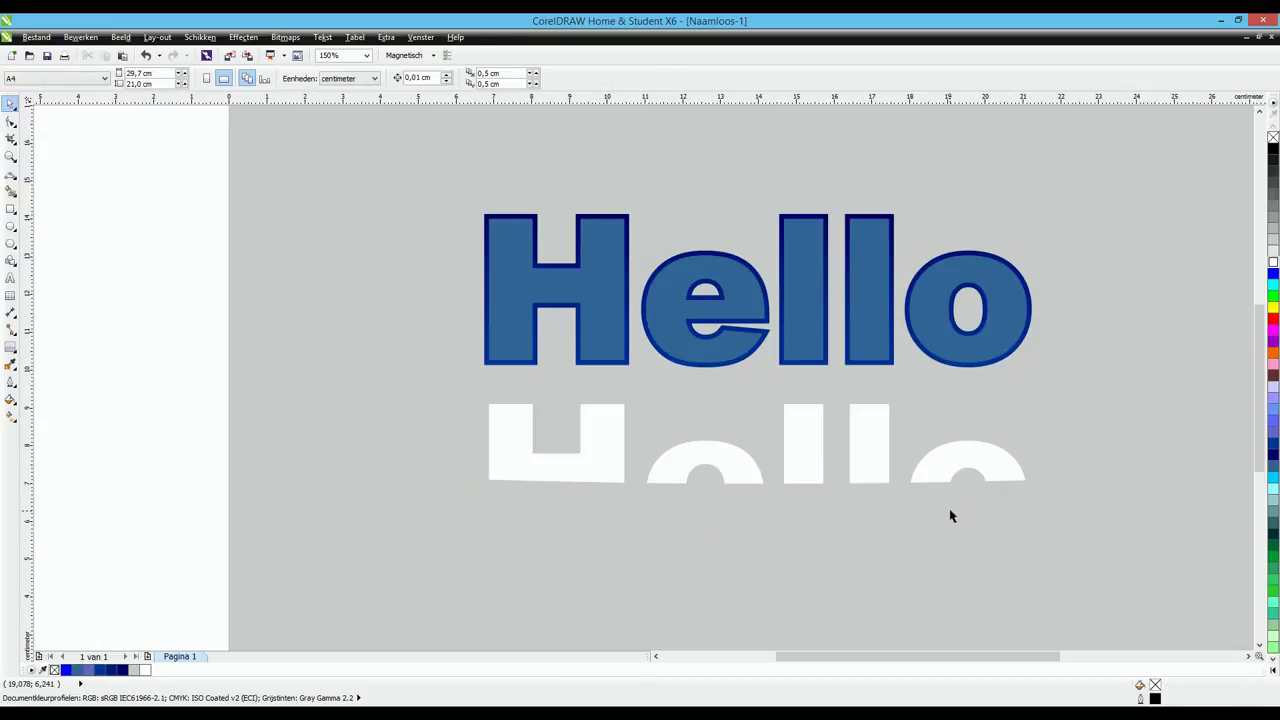
# Group the five white upper halves and move them about 4.9 cm up, aligned inside the dark blue contour of Hello.
pyautogui.moveTo(438, 372); pyautogui.dragTo(1175, 576)
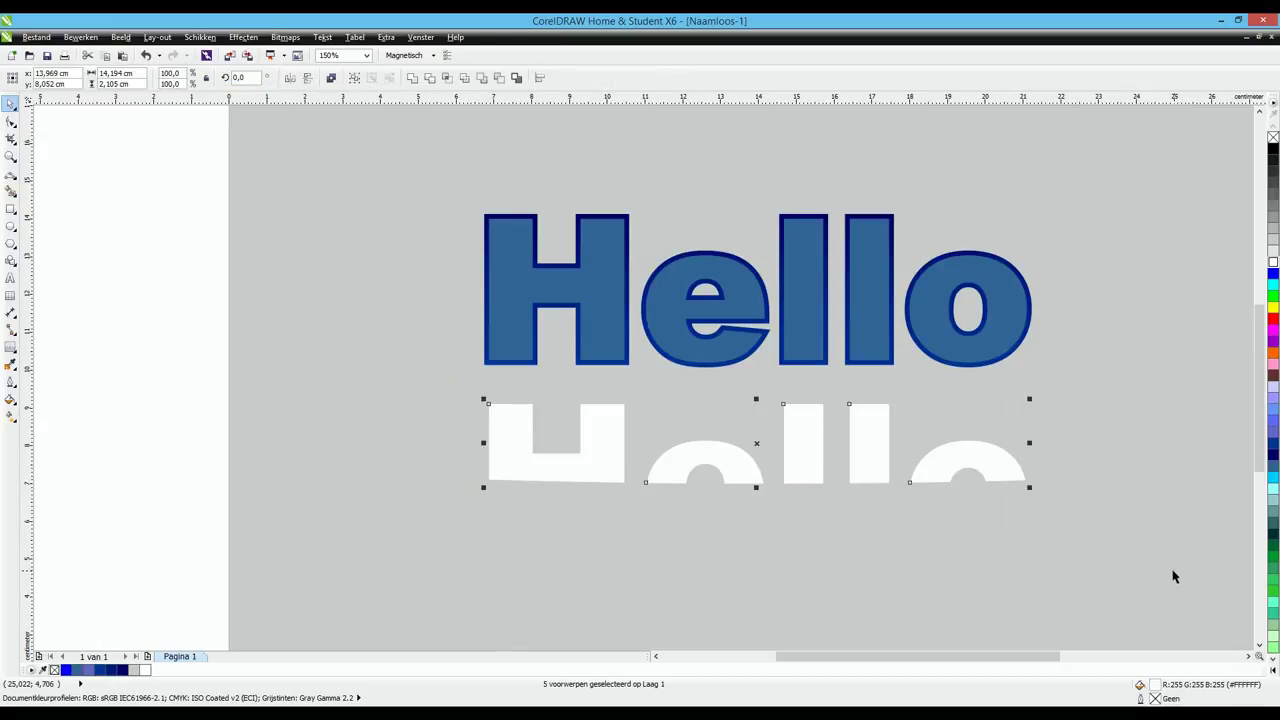
pyautogui.click(349, 78)
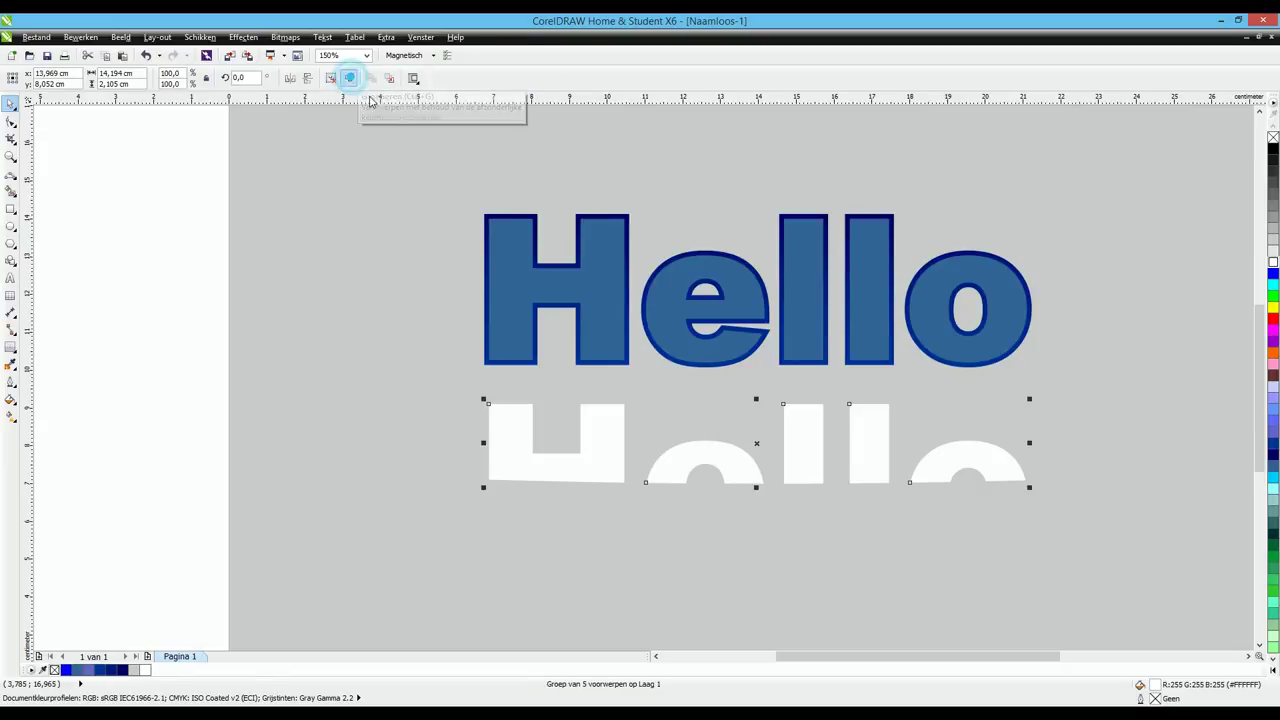
pyautogui.moveTo(1260, 310); pyautogui.dragTo(1260, 296)
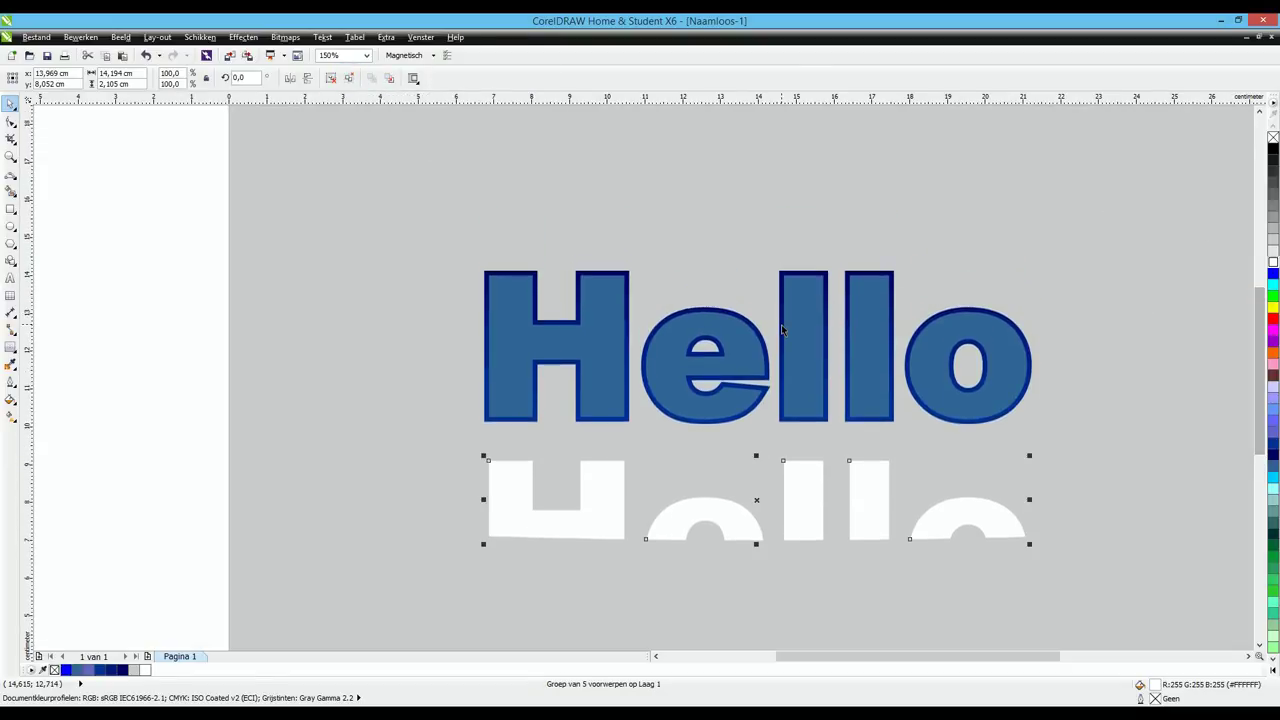
pyautogui.scroll(2, 781, 324)
pyautogui.moveTo(817, 594); pyautogui.dragTo(814, 237)
pyautogui.scroll(2, 814, 238)
pyautogui.scroll(2, 814, 240)
pyautogui.press('Up')
pyautogui.scroll(-6, 820, 236)
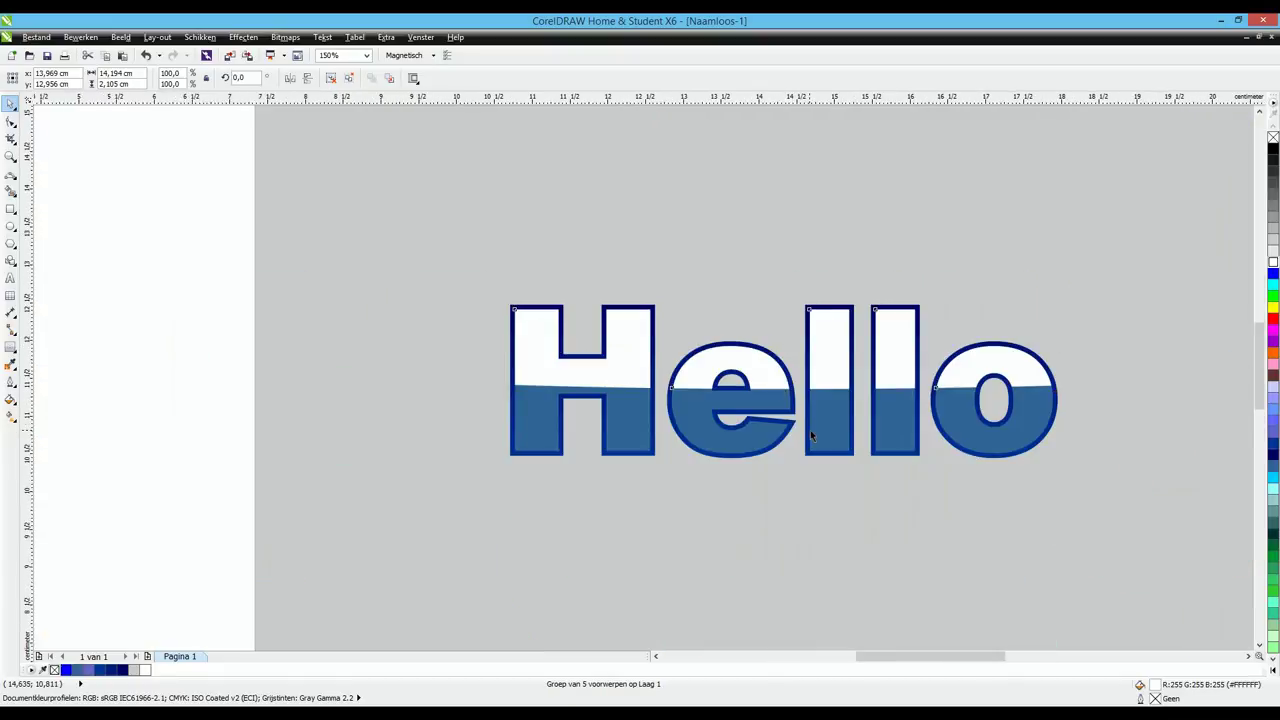
# Apply a linear transparency running straight down (270°) to the white group, starting above the letters and ending below them.
pyautogui.scroll(2, 810, 430)
pyautogui.click(156, 291)
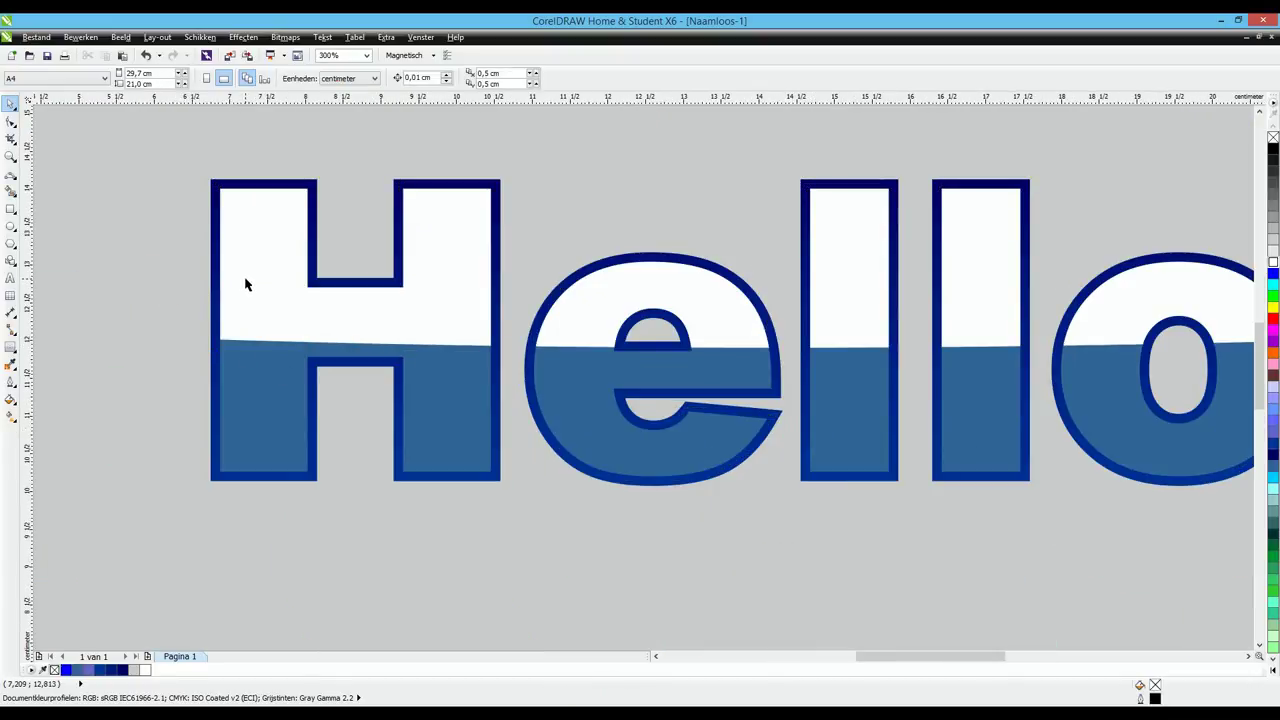
pyautogui.click(241, 282)
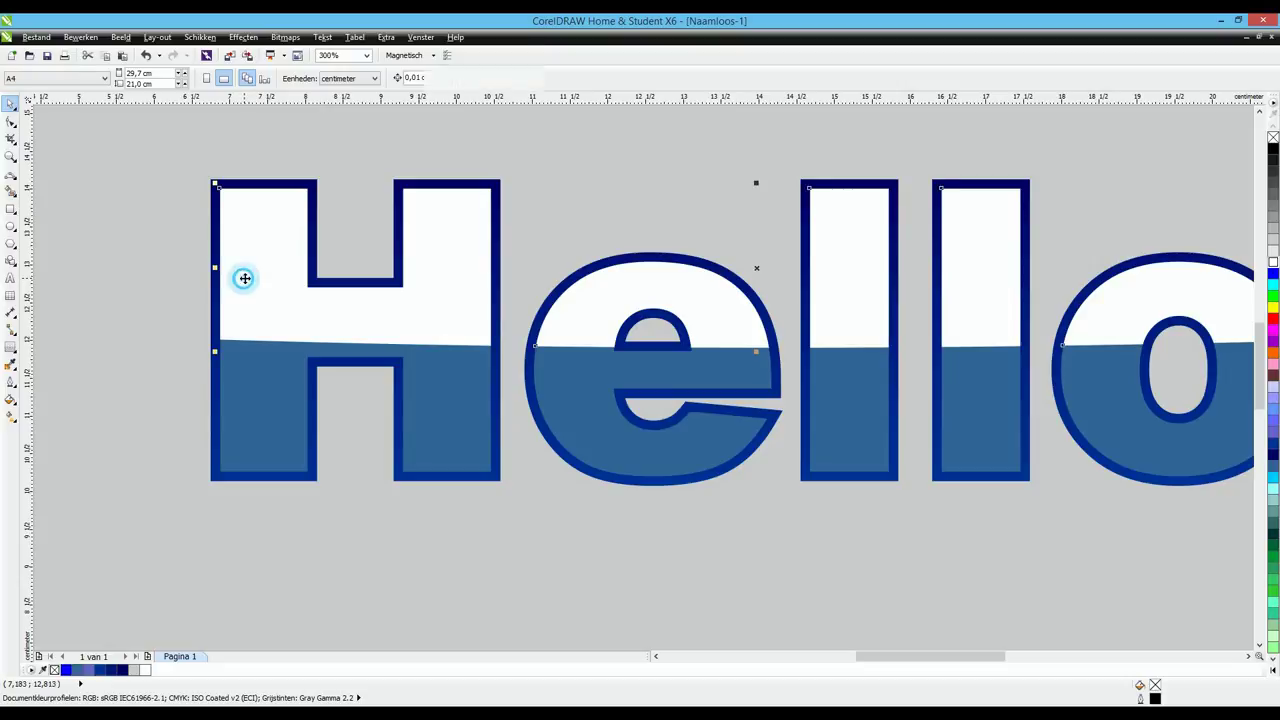
pyautogui.click(12, 348)
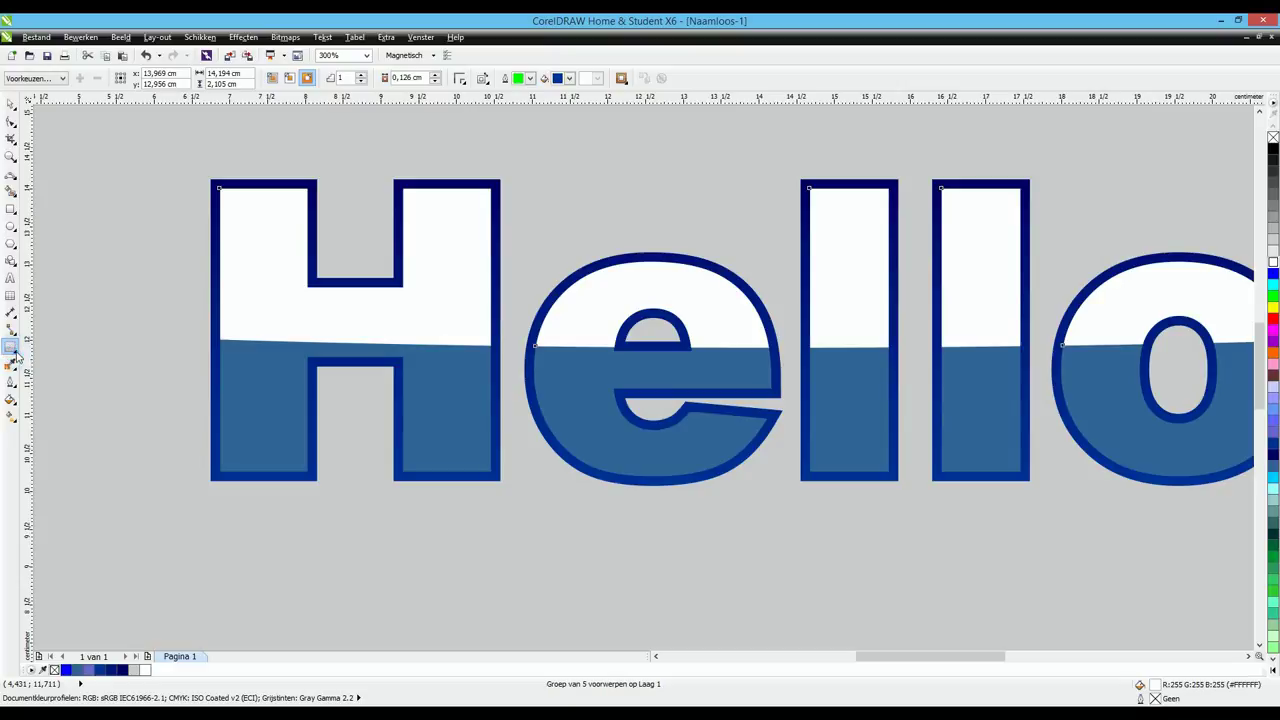
pyautogui.click(14, 355)
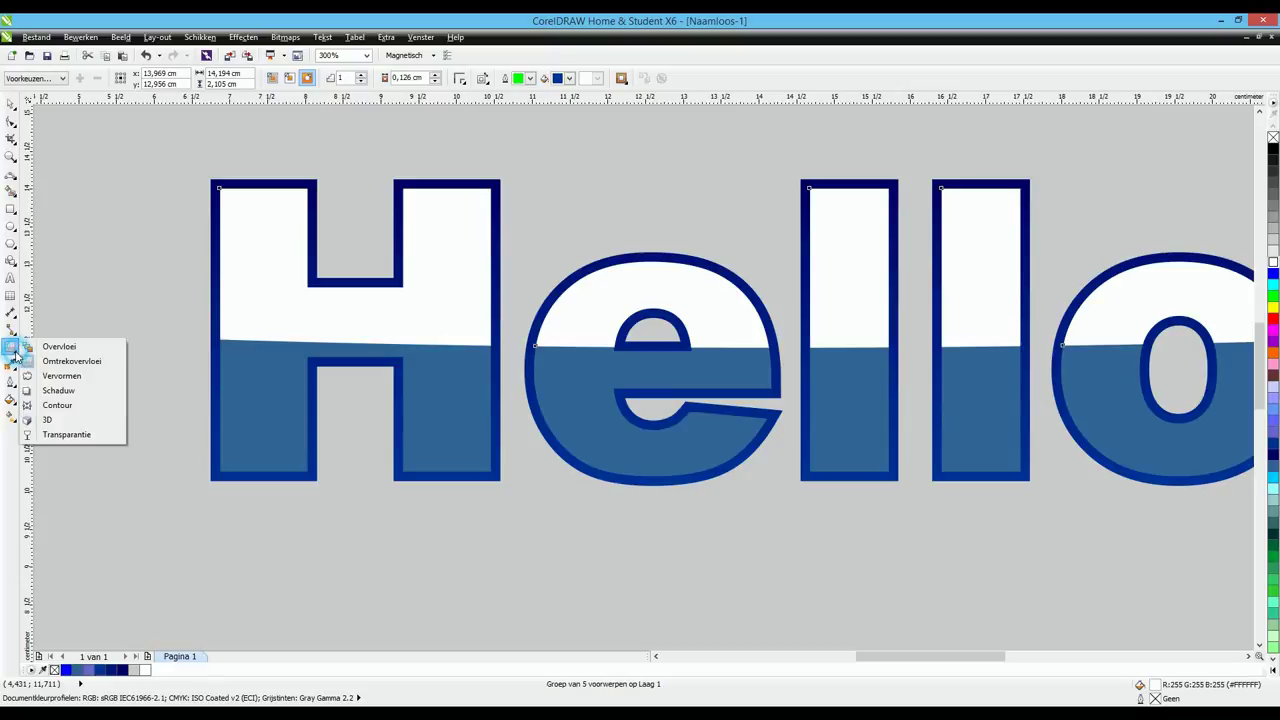
pyautogui.click(60, 434)
pyautogui.scroll(-2, 590, 235)
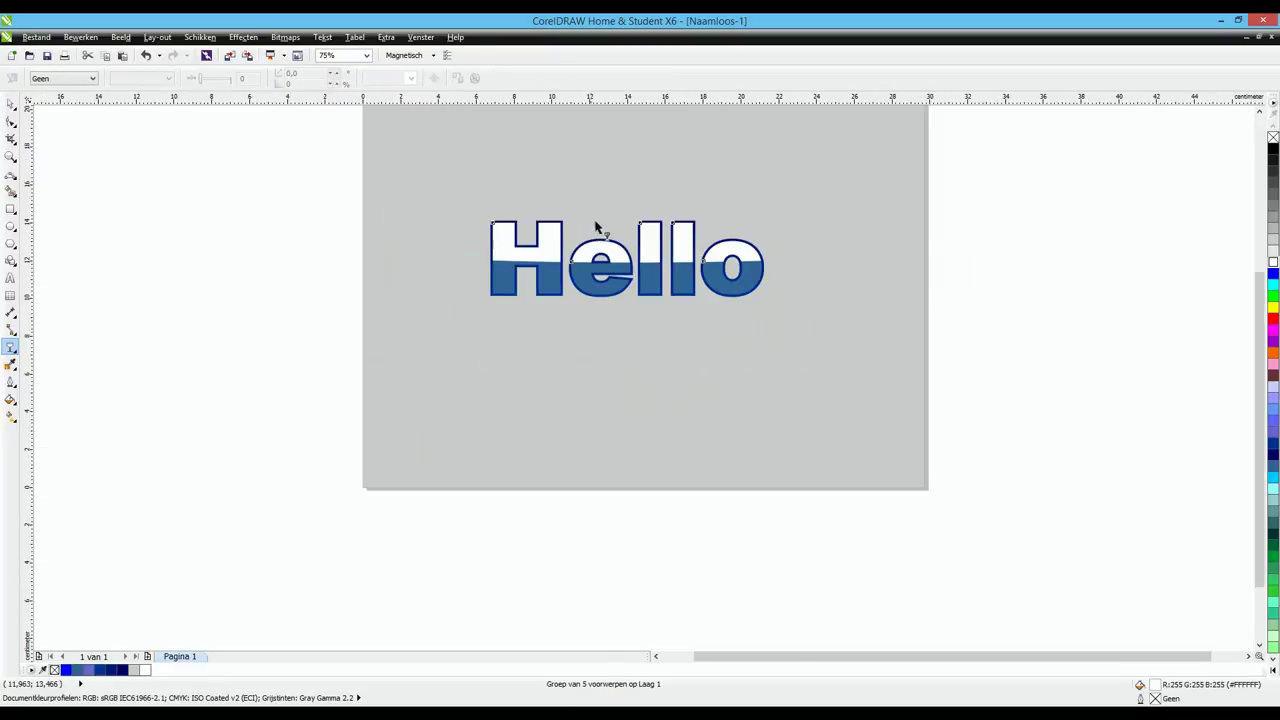
pyautogui.moveTo(595, 167); pyautogui.dragTo(595, 455)
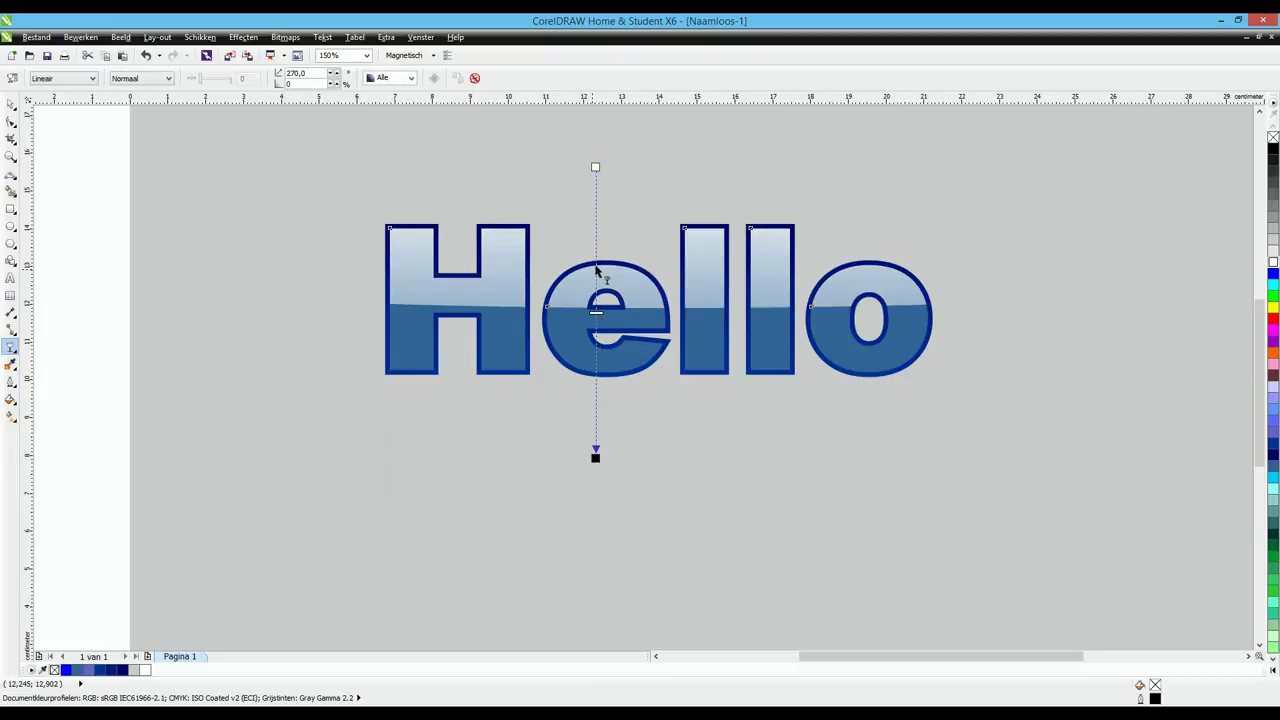
# Move the transparency midpoint close to its start and shift the transparency line slightly upward to make the white gloss subtler.
pyautogui.moveTo(595, 313); pyautogui.dragTo(596, 181)
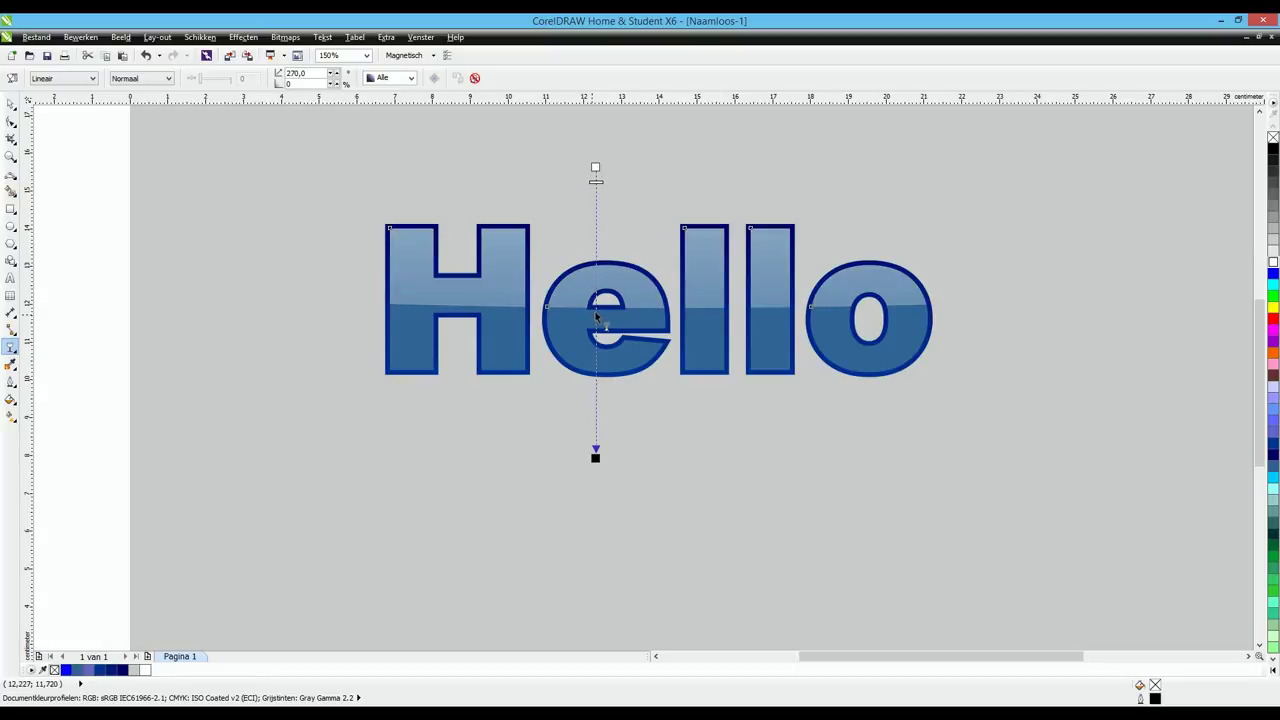
pyautogui.moveTo(596, 244); pyautogui.dragTo(632, 226)
pyautogui.moveTo(630, 152); pyautogui.dragTo(630, 134)
pyautogui.click(630, 143)
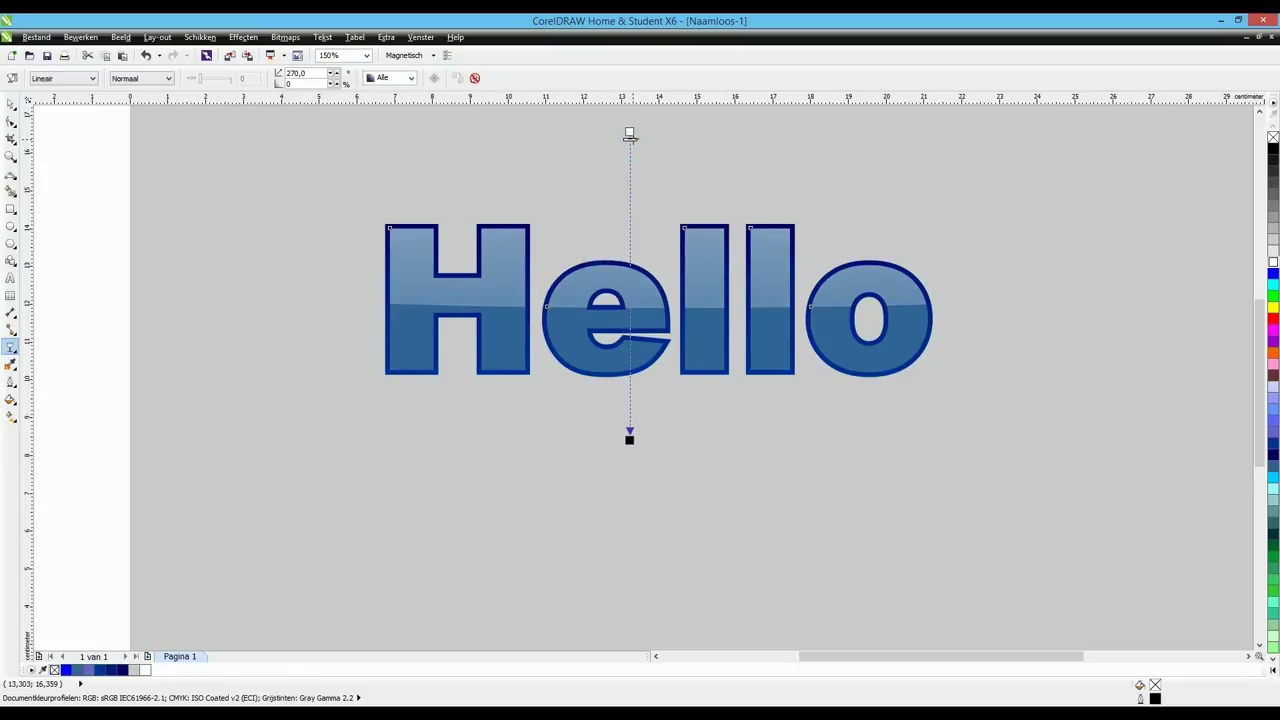
pyautogui.scroll(2, 345, 228)
pyautogui.scroll(-2, 509, 337)
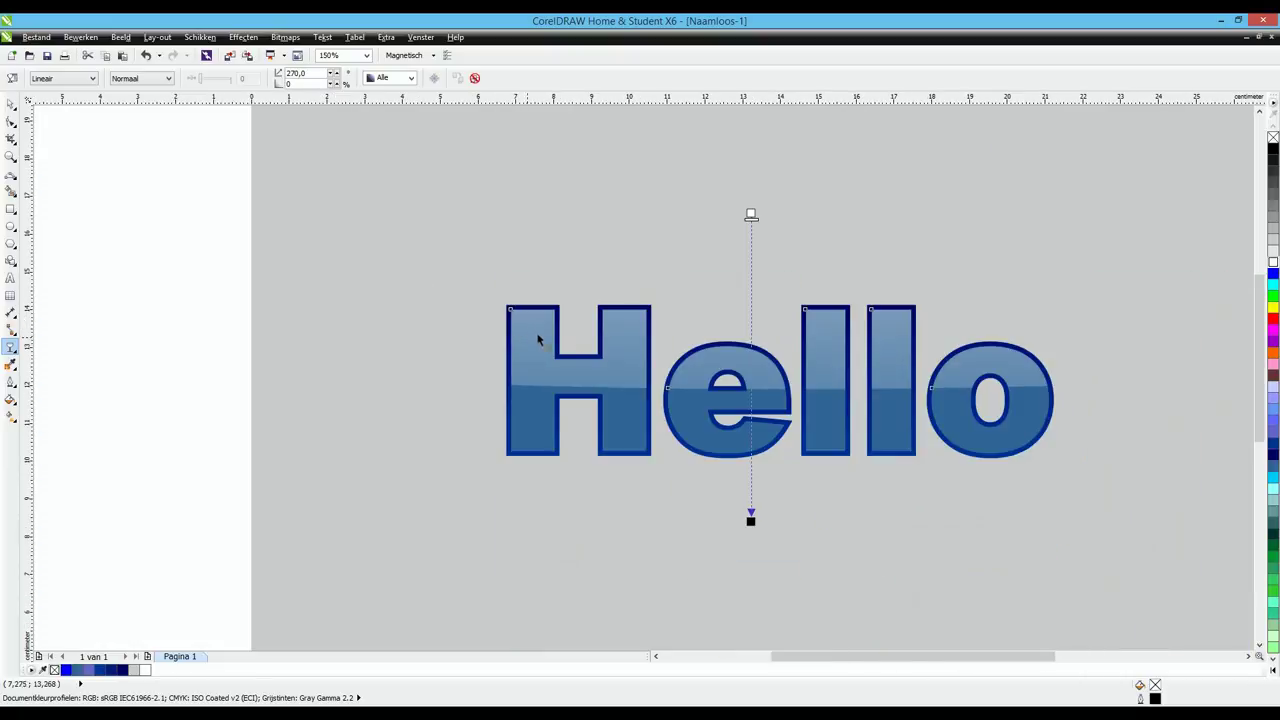
pyautogui.scroll(1, 752, 387)
pyautogui.scroll(-1, 745, 451)
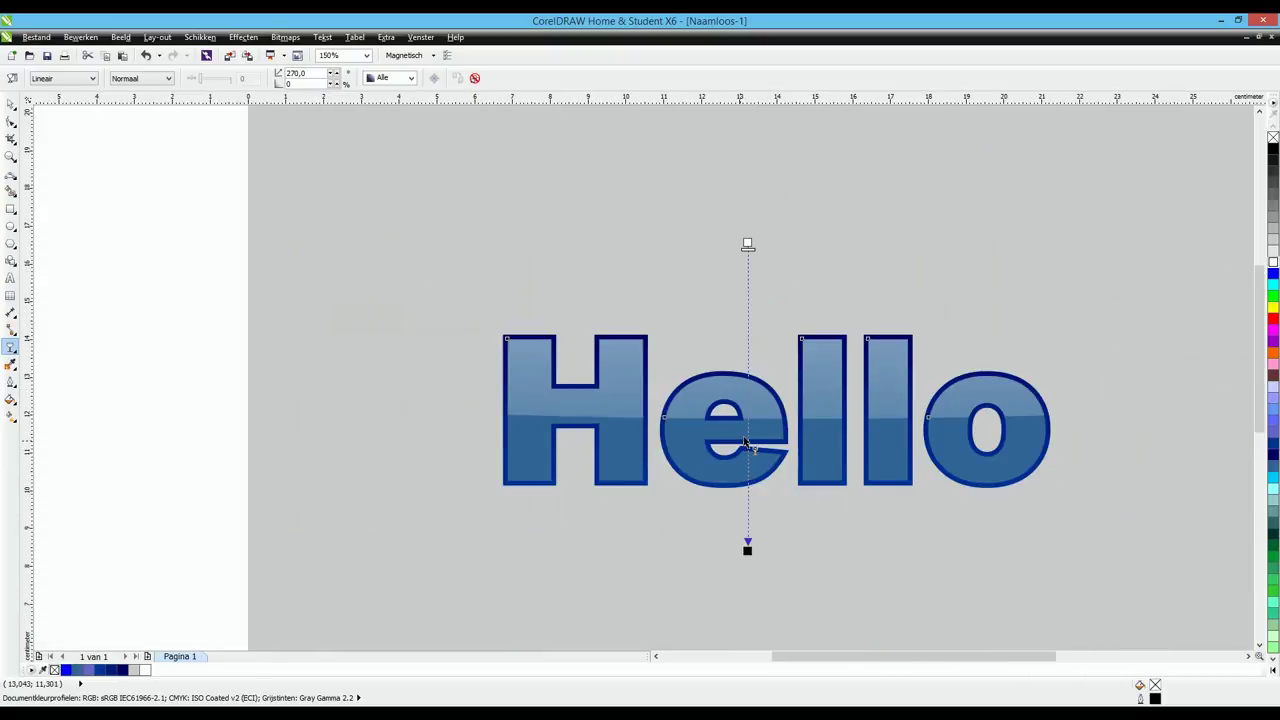
# Duplicate the dark blue contour of Hello in place and fill the copy white.
pyautogui.click(11, 103)
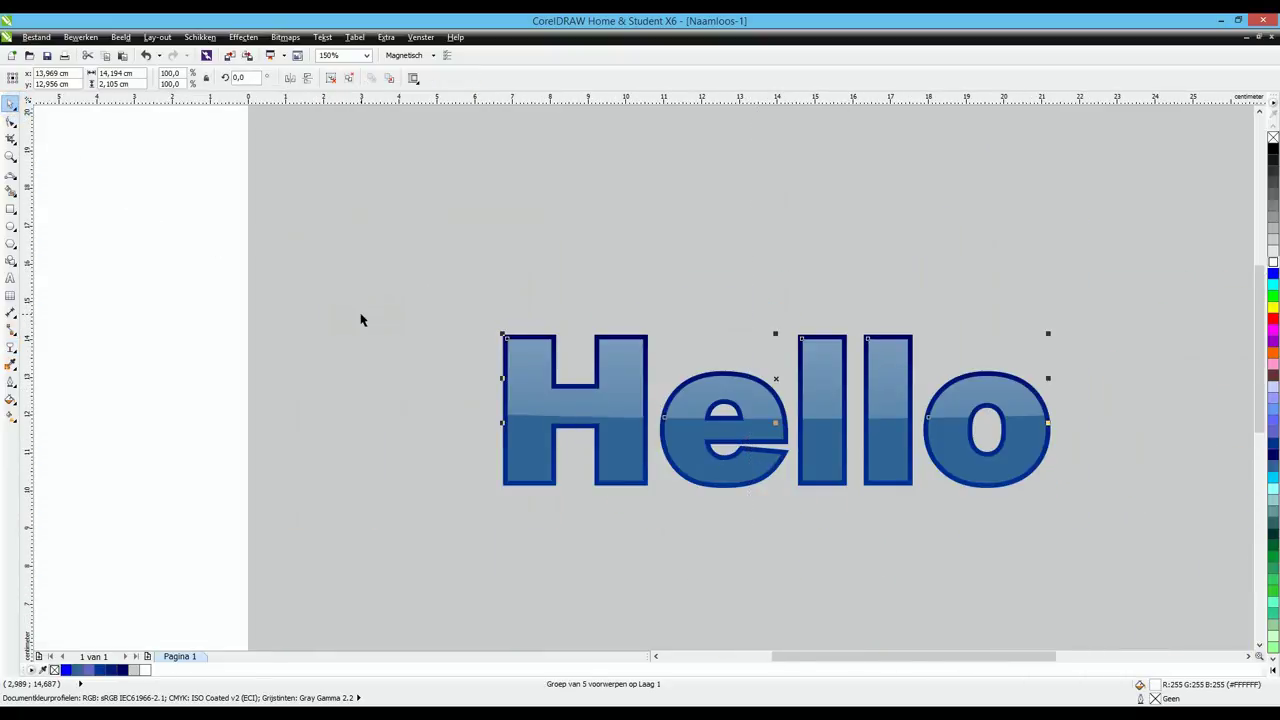
pyautogui.scroll(1, 360, 317)
pyautogui.click(572, 471)
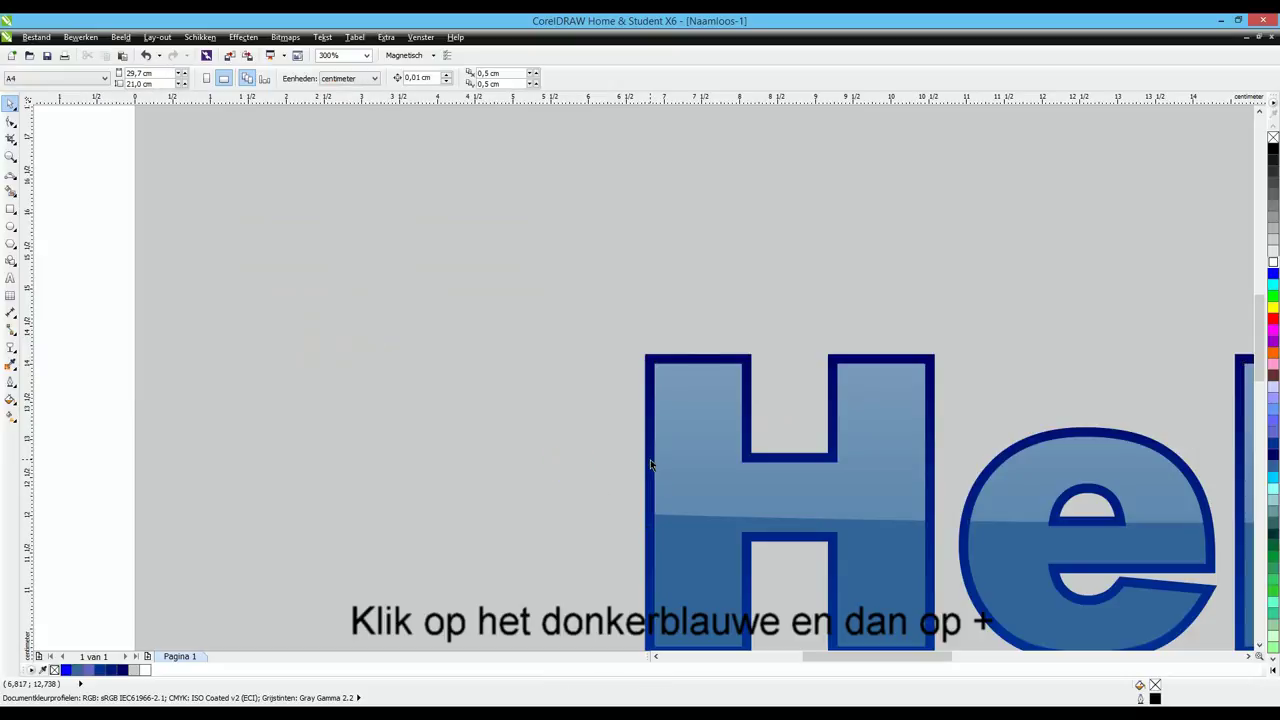
pyautogui.click(650, 462)
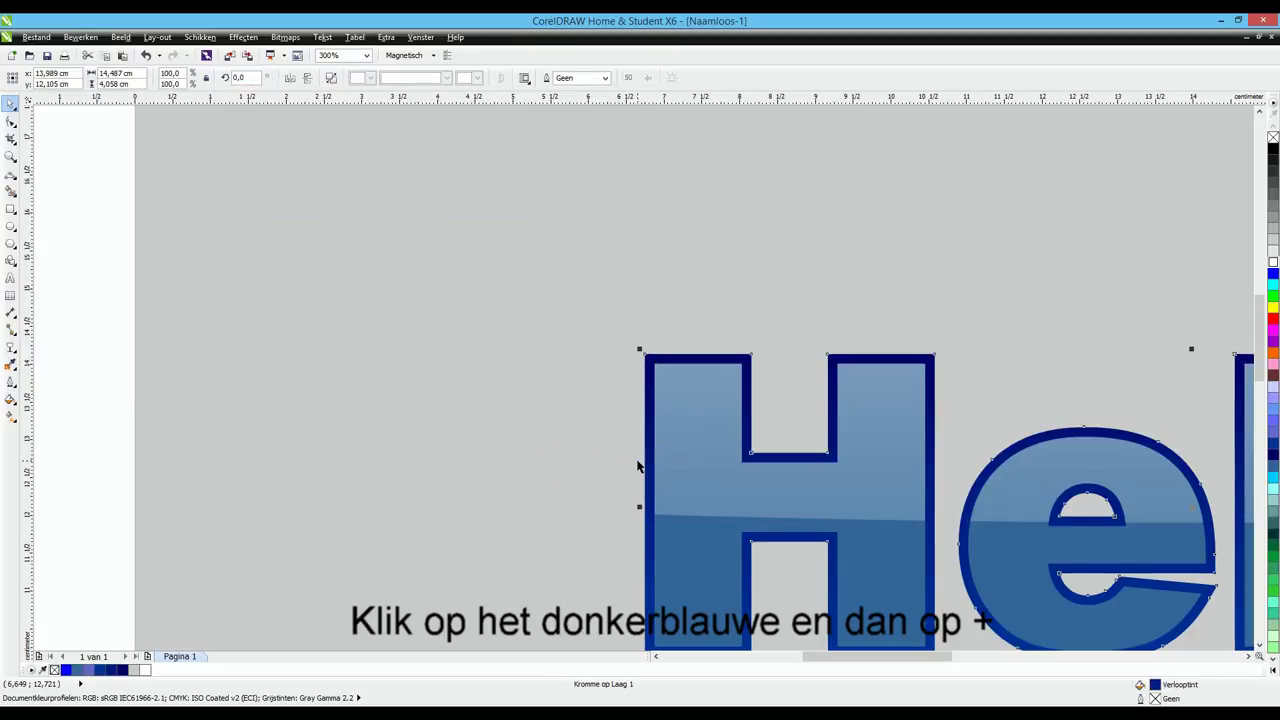
pyautogui.rightClick(1274, 262)
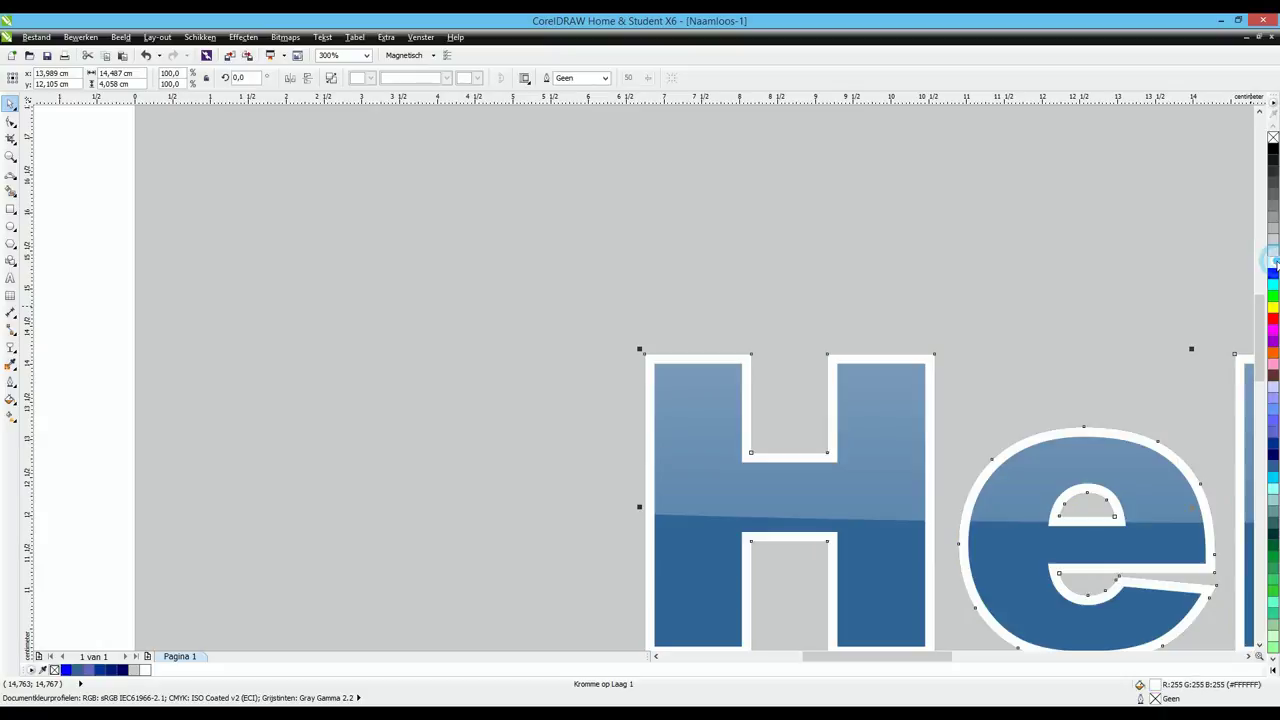
# Convert the white contour copy to a 300 dpi, 24-bit RGB bitmap with anti-aliasing and a transparent background.
pyautogui.click(285, 37)
pyautogui.click(296, 57)
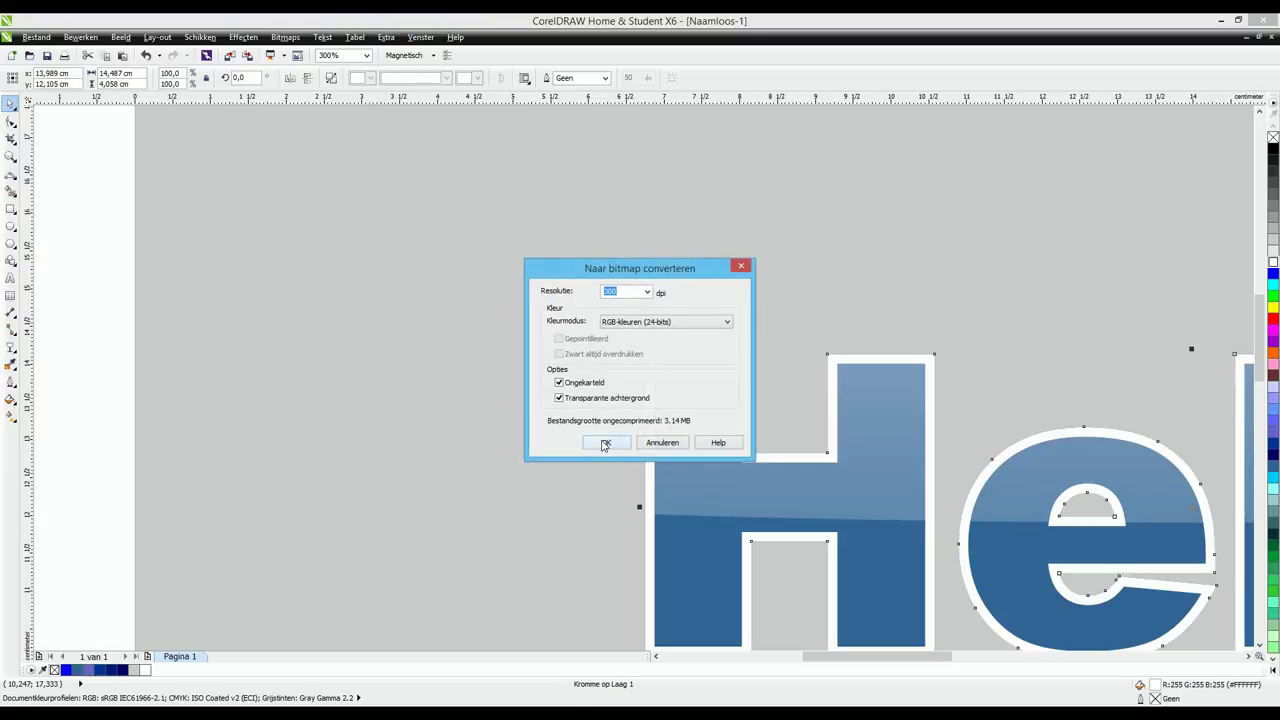
pyautogui.click(605, 443)
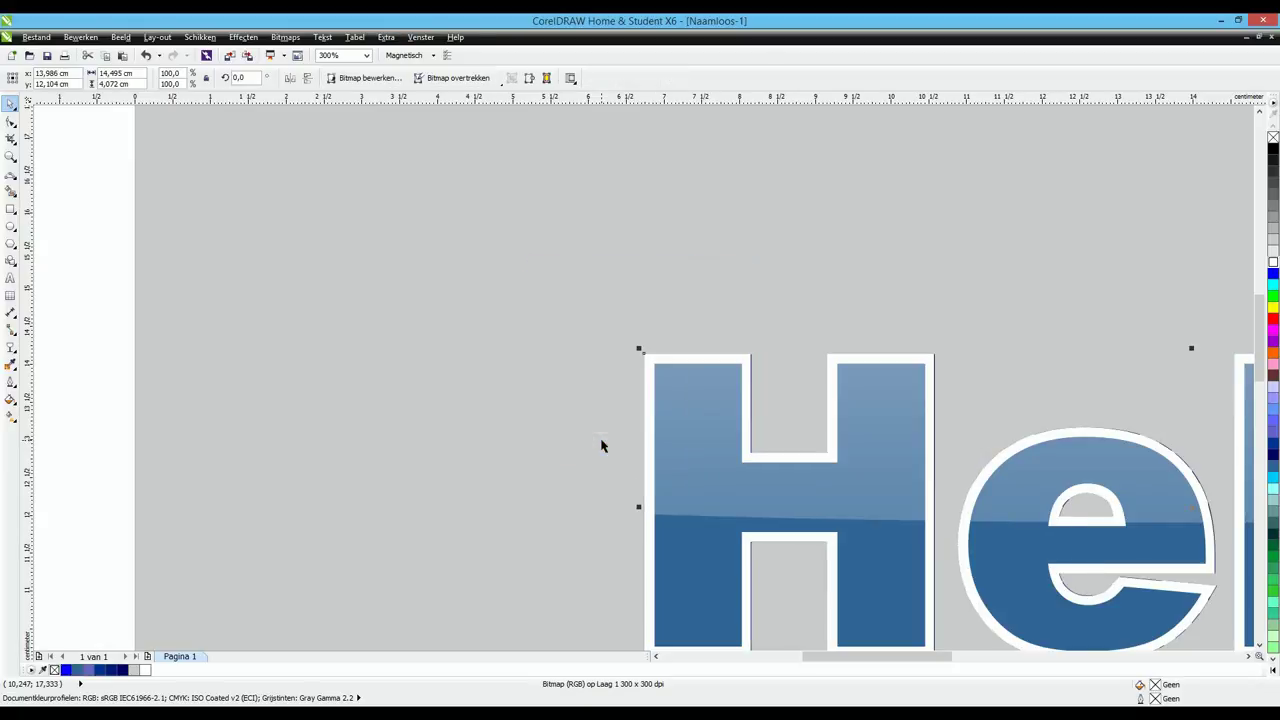
# Apply a Gaussian blur with a 4.0 pixel radius to the white contour bitmap.
pyautogui.click(200, 37)
pyautogui.moveTo(286, 38)
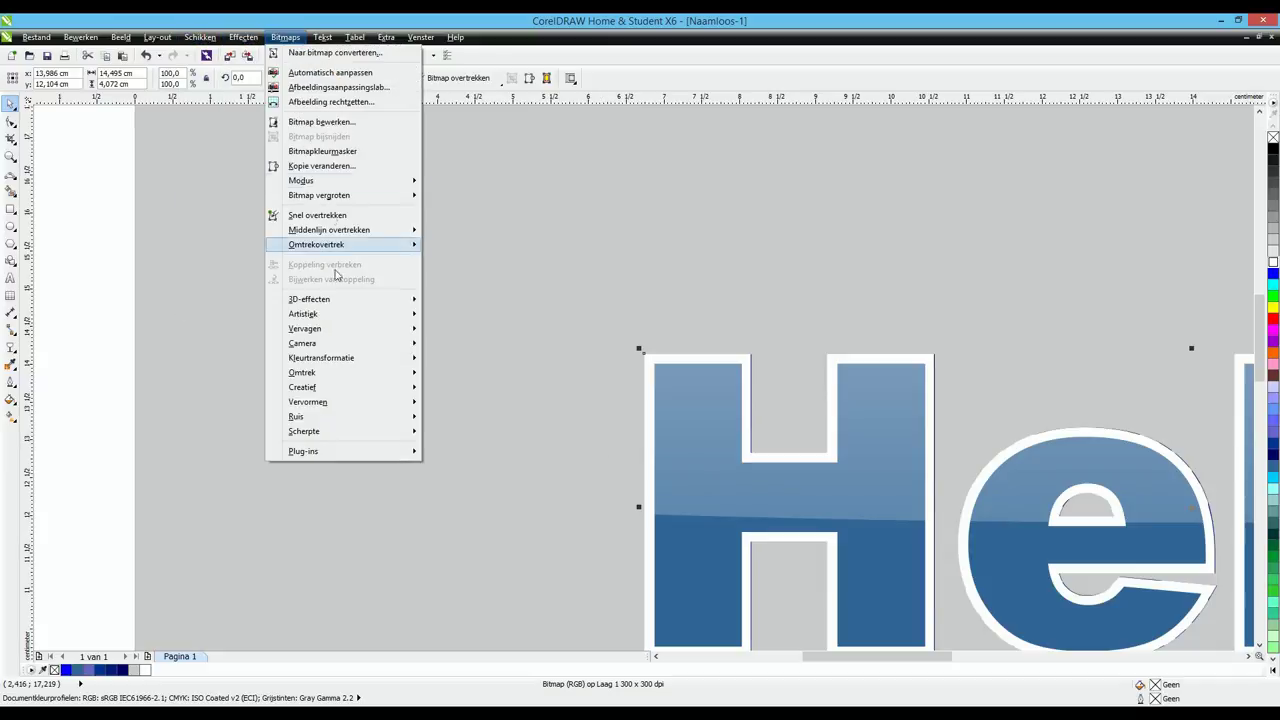
pyautogui.moveTo(334, 328)
pyautogui.click(473, 346)
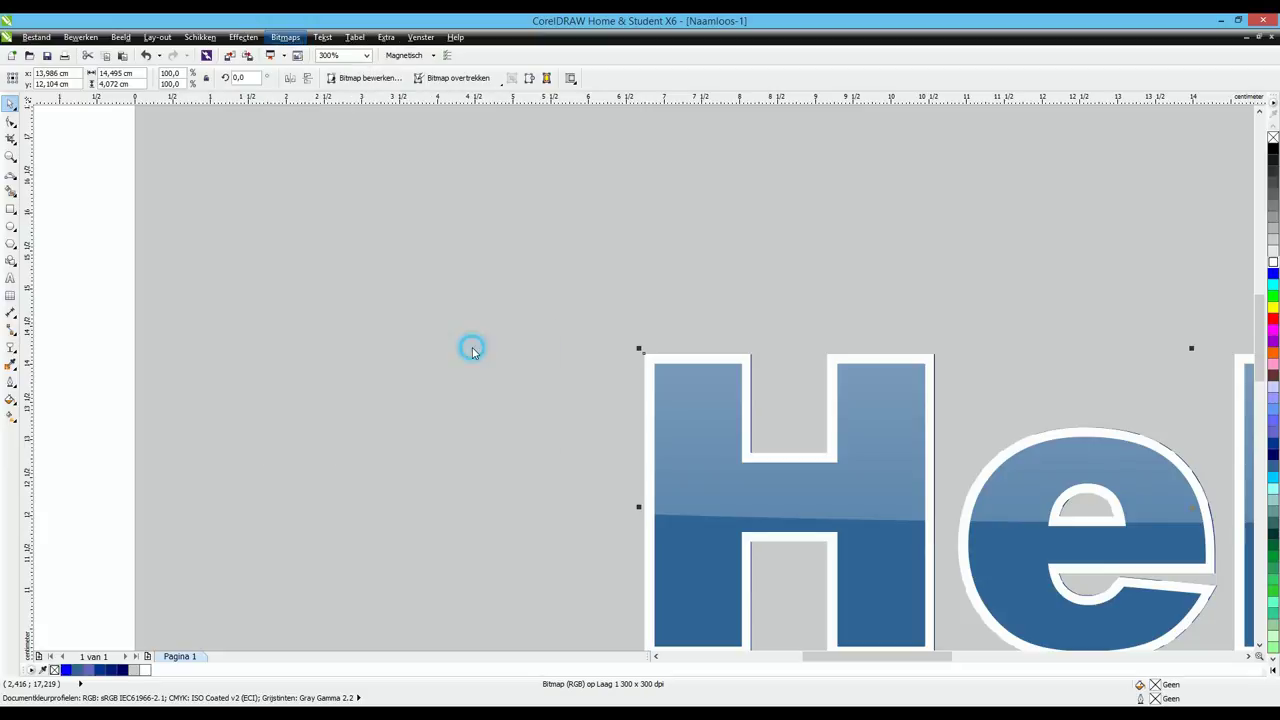
pyautogui.click(508, 396)
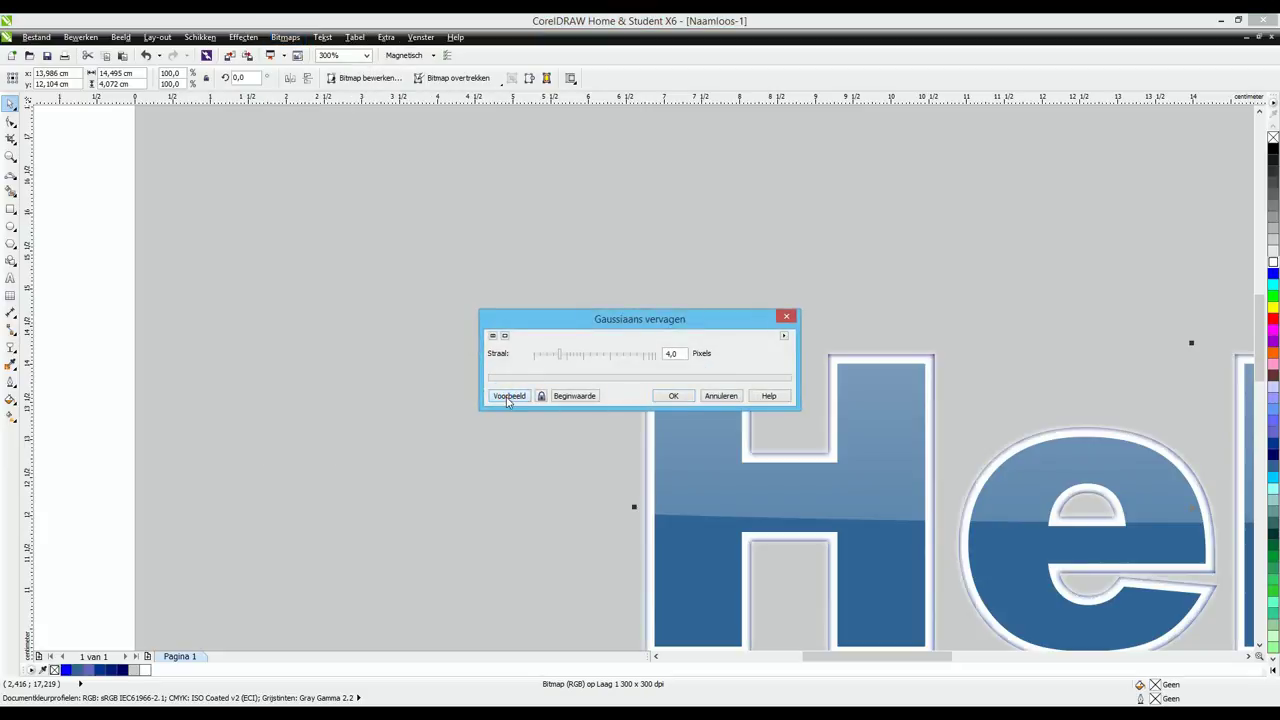
pyautogui.click(673, 397)
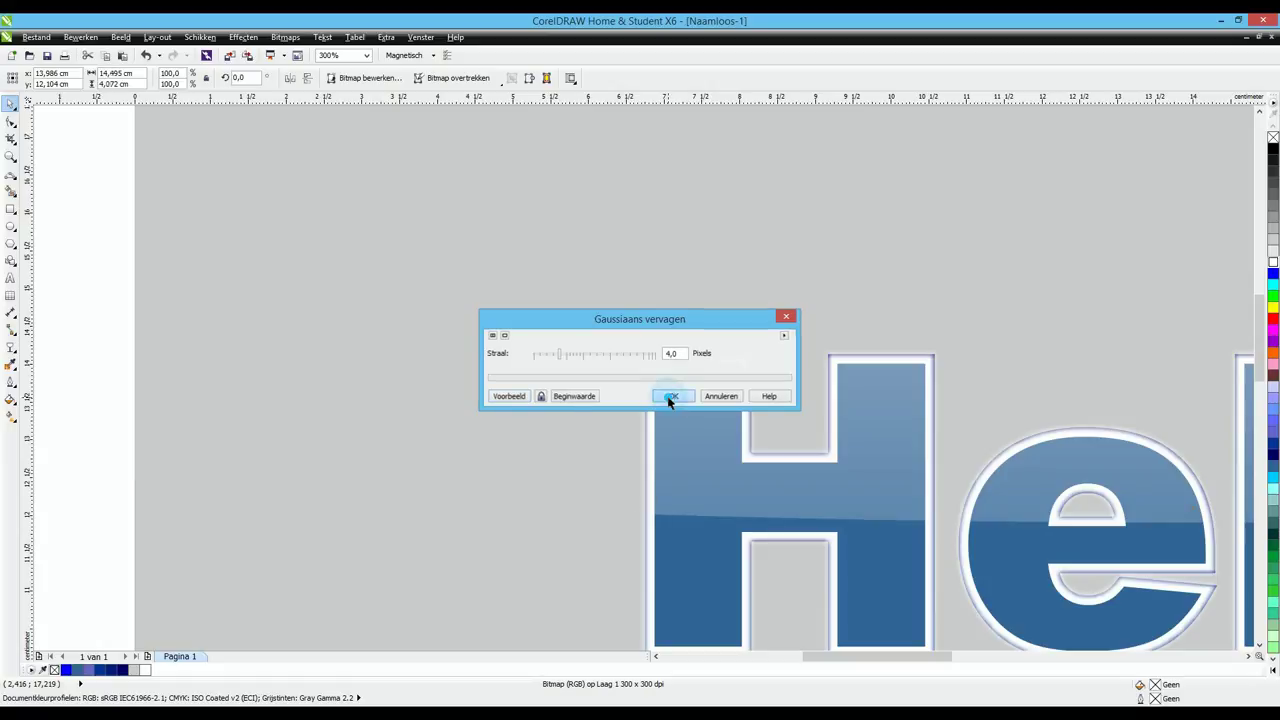
# Send the blurred white bitmap one level back behind the dark blue contour of Hello.
pyautogui.hotkey('ctrl', 'pagedown')
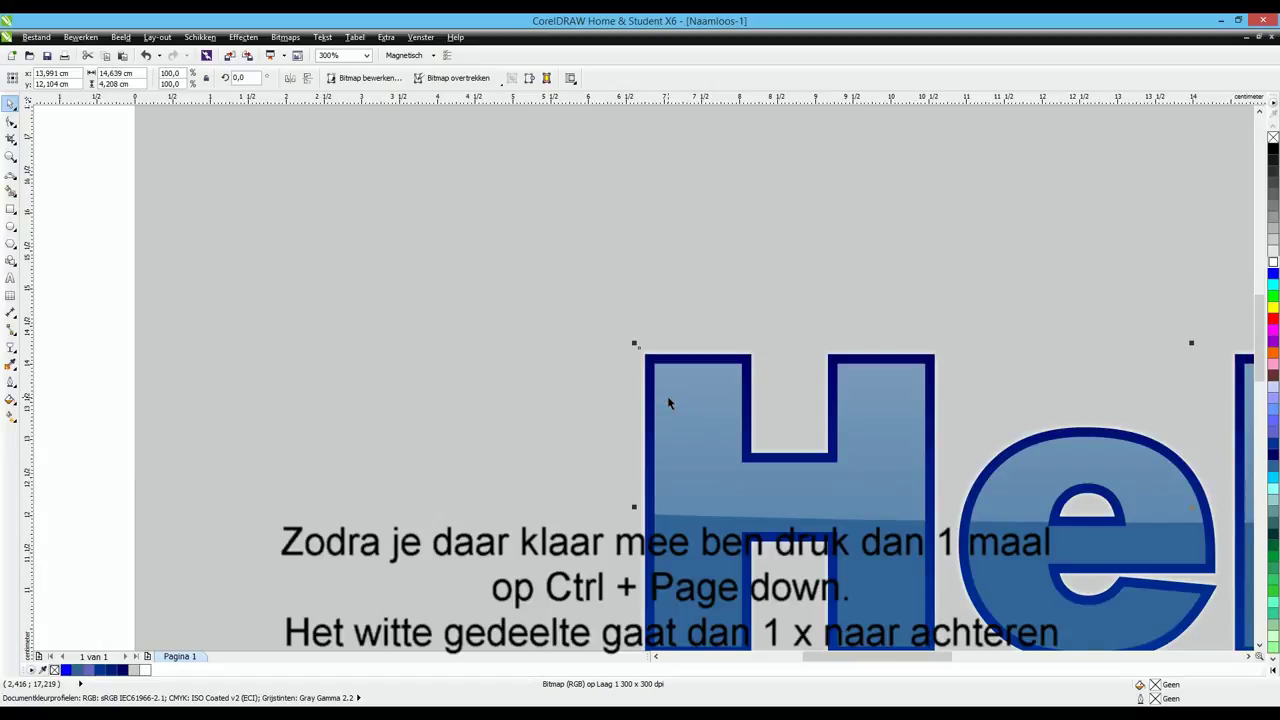
pyautogui.scroll(2, 609, 374)
# Unlock the light gray background rectangle, fill it with dark gray (#666666), and lock it again.
pyautogui.rightClick(541, 334)
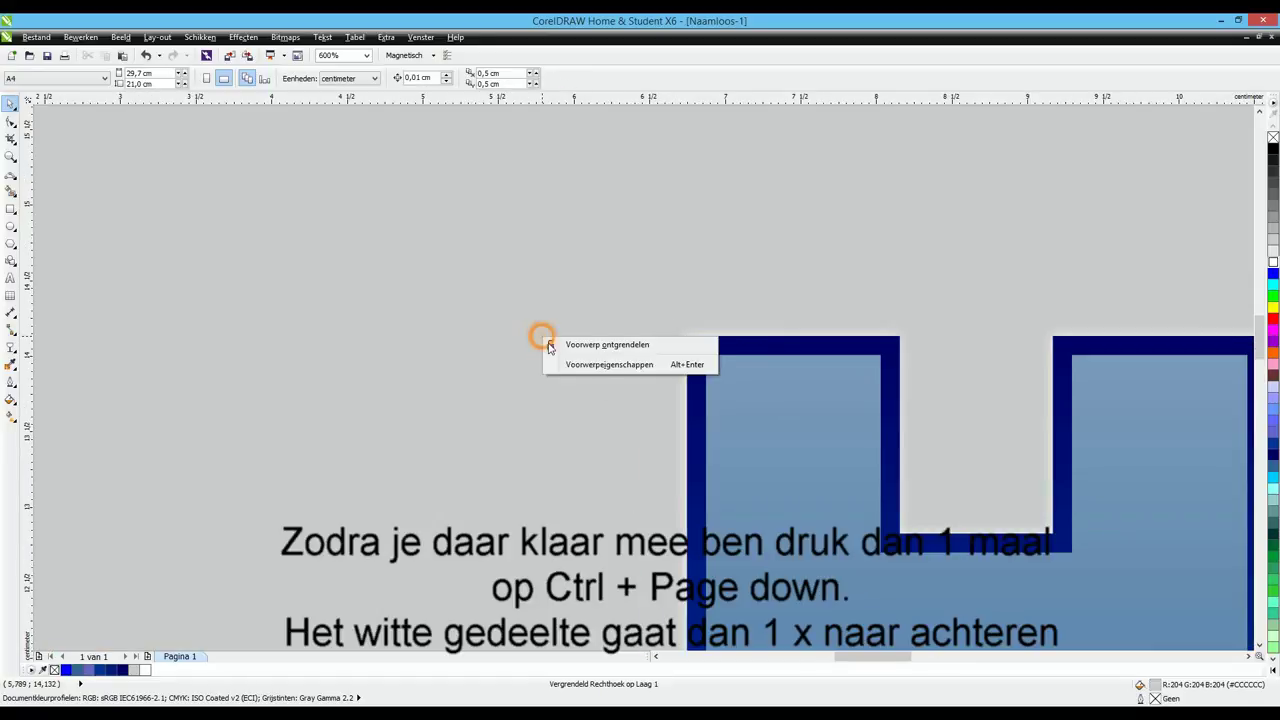
pyautogui.click(590, 345)
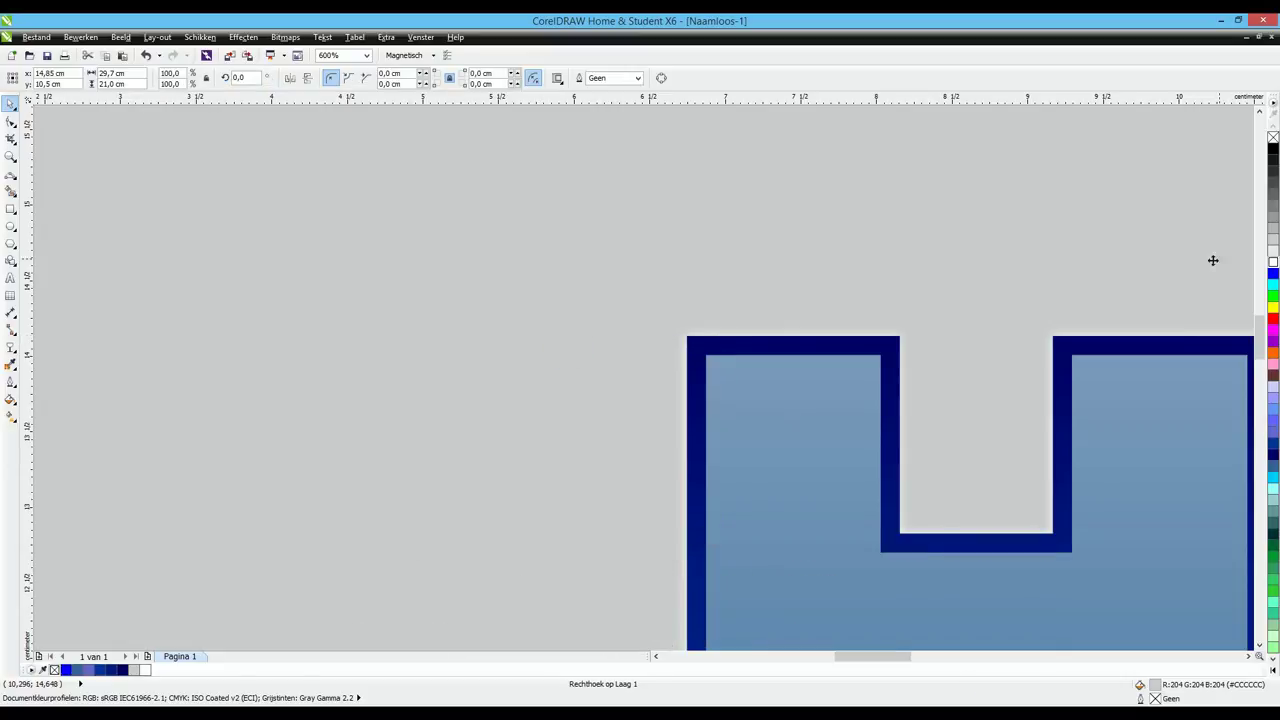
pyautogui.click(1273, 193)
pyautogui.rightClick(469, 318)
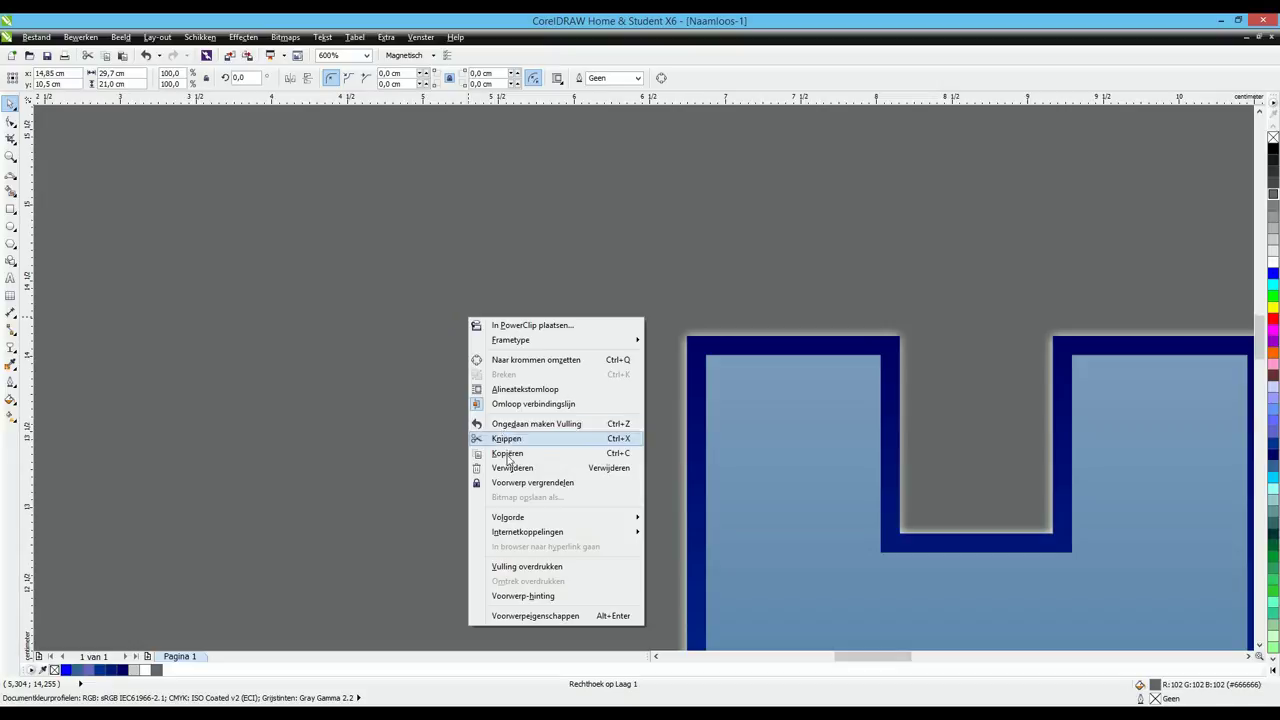
pyautogui.click(530, 482)
# Draw a five-pointed star about 1.8 cm wide above the letter e, filled white and without an outline.
pyautogui.scroll(3, 700, 425)
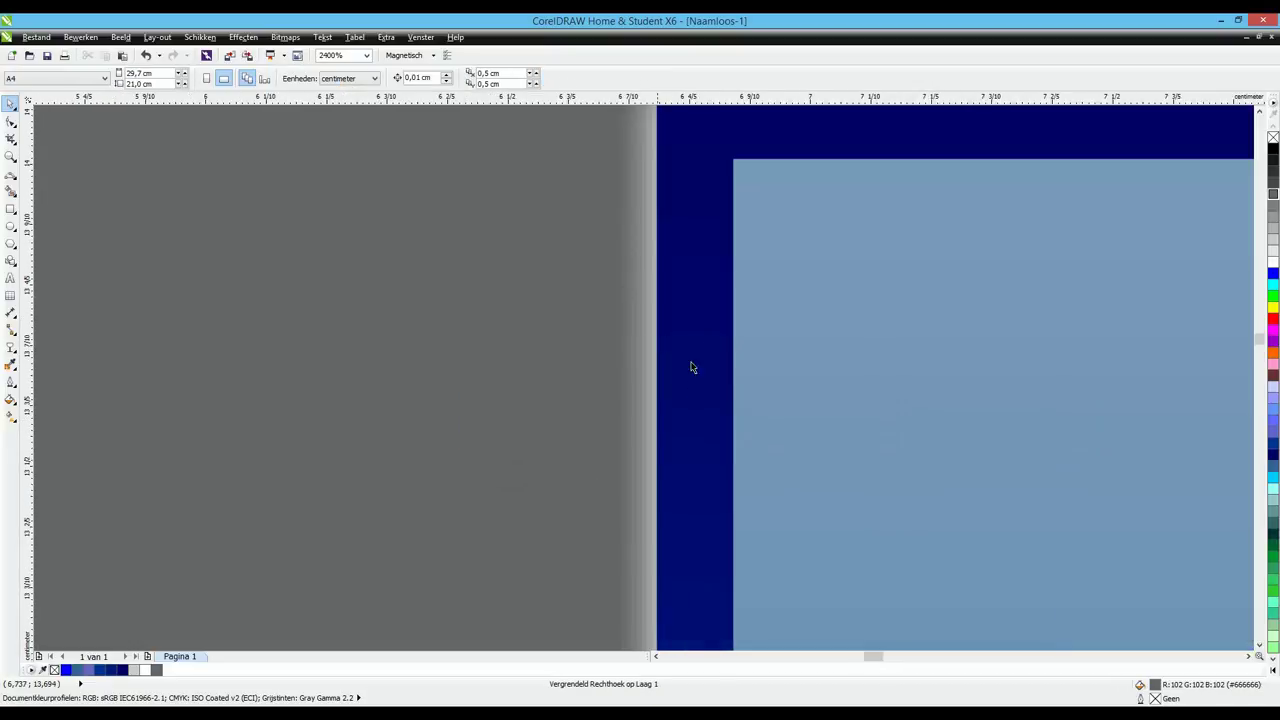
pyautogui.scroll(-5, 690, 367)
pyautogui.moveTo(858, 657); pyautogui.dragTo(940, 673)
pyautogui.moveTo(1257, 307); pyautogui.dragTo(1260, 345)
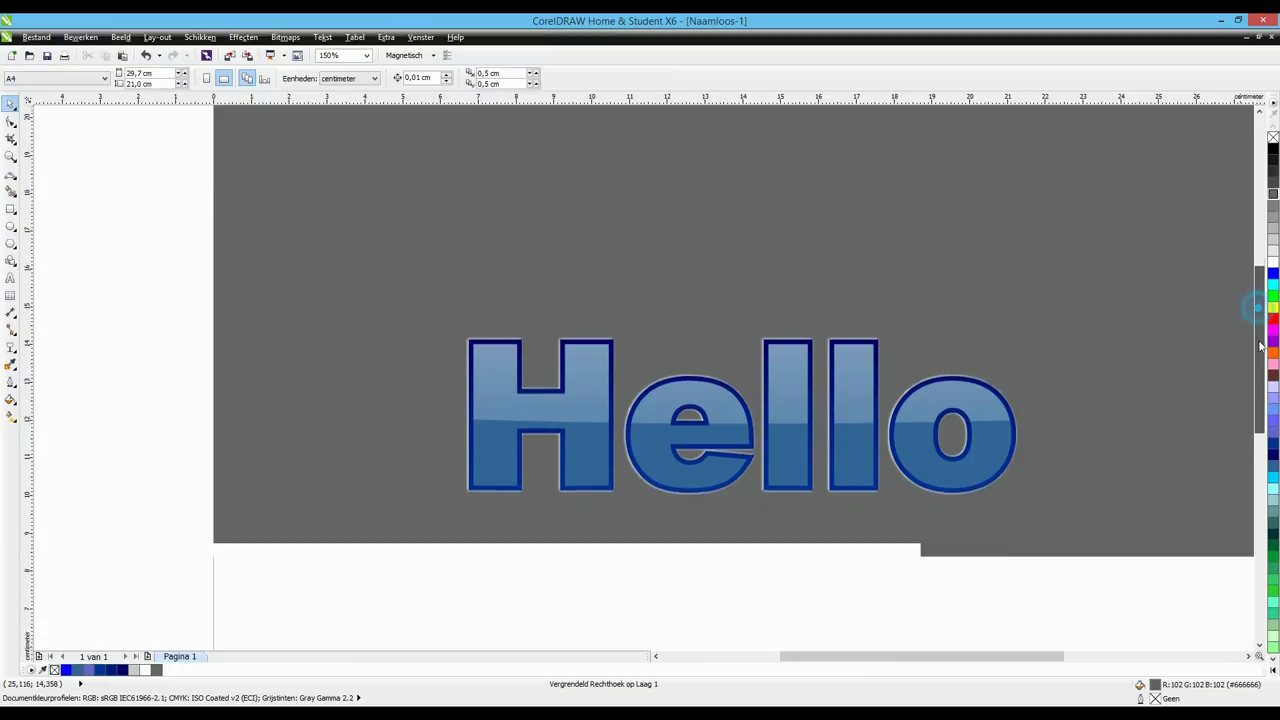
pyautogui.scroll(2, 703, 382)
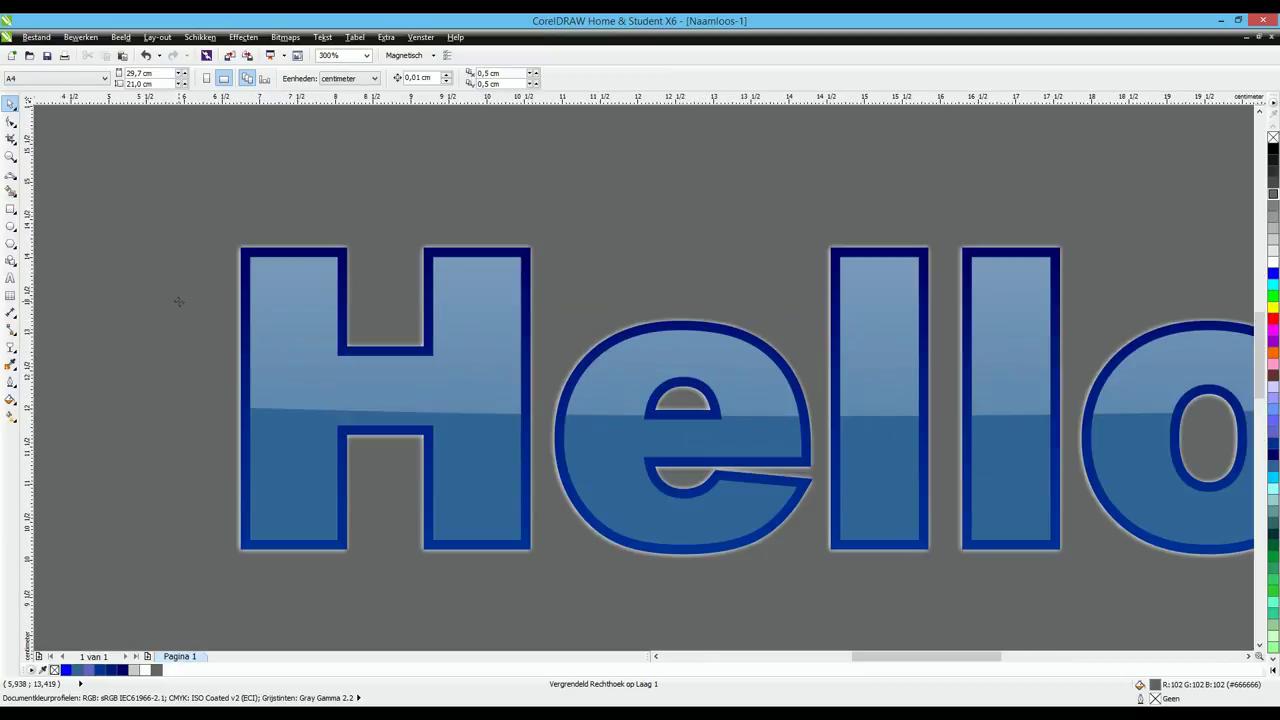
pyautogui.click(12, 262)
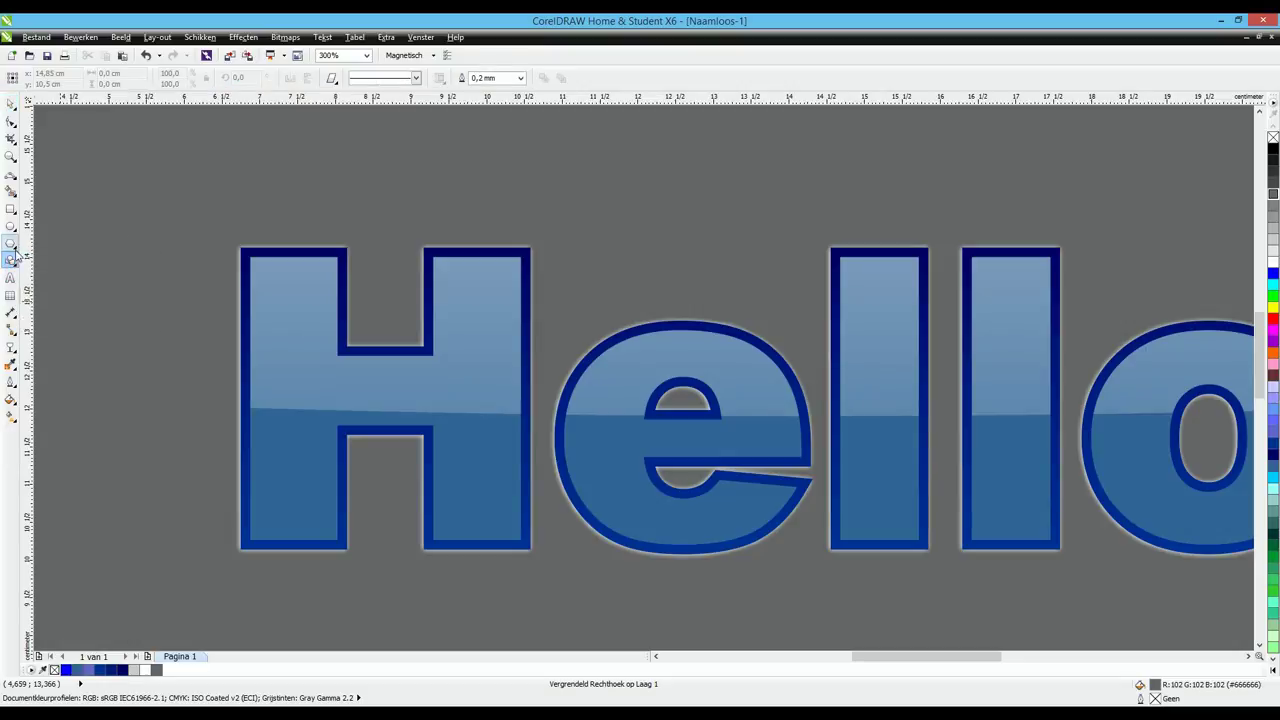
pyautogui.click(14, 250)
pyautogui.click(48, 257)
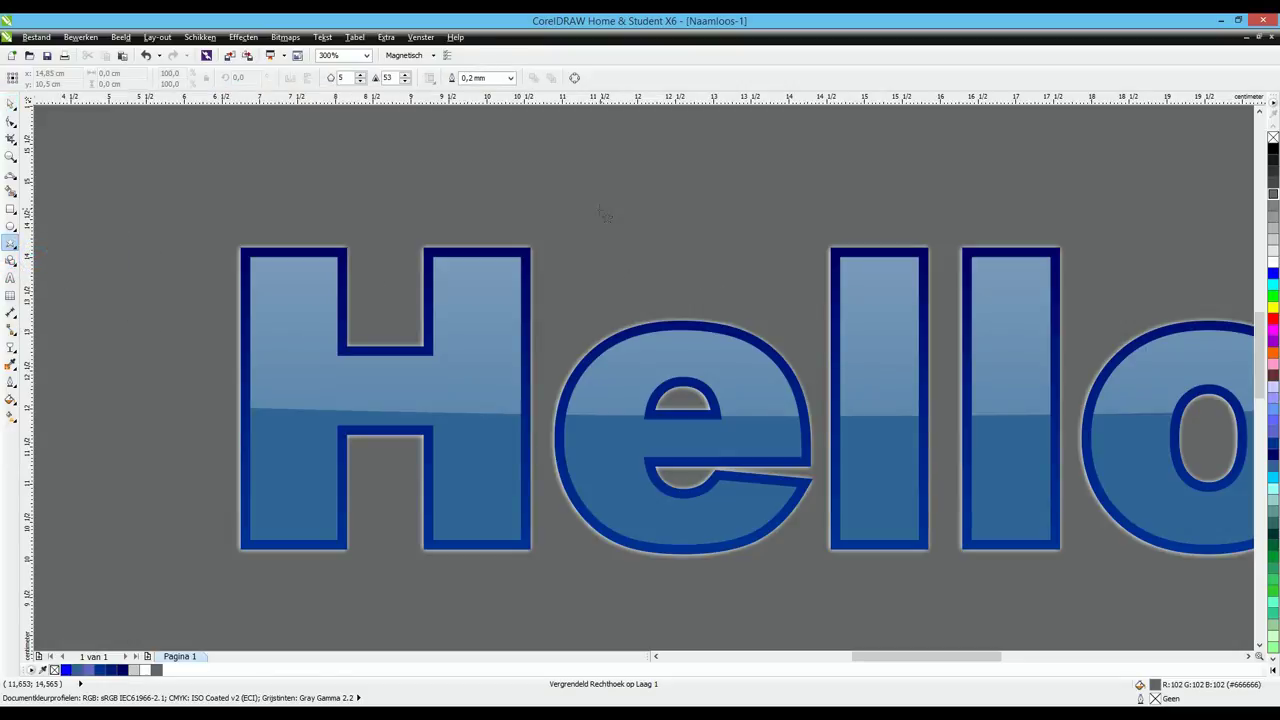
pyautogui.moveTo(618, 205); pyautogui.dragTo(693, 266)
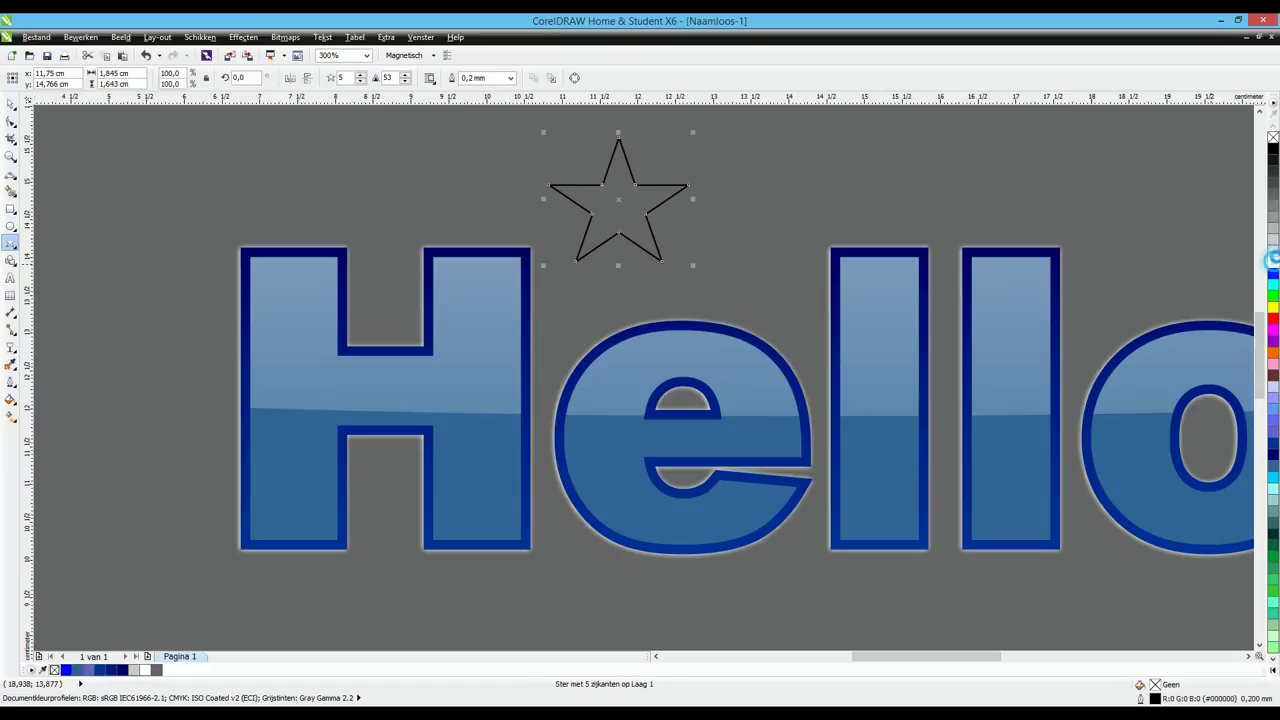
pyautogui.click(1273, 262)
pyautogui.rightClick(1273, 138)
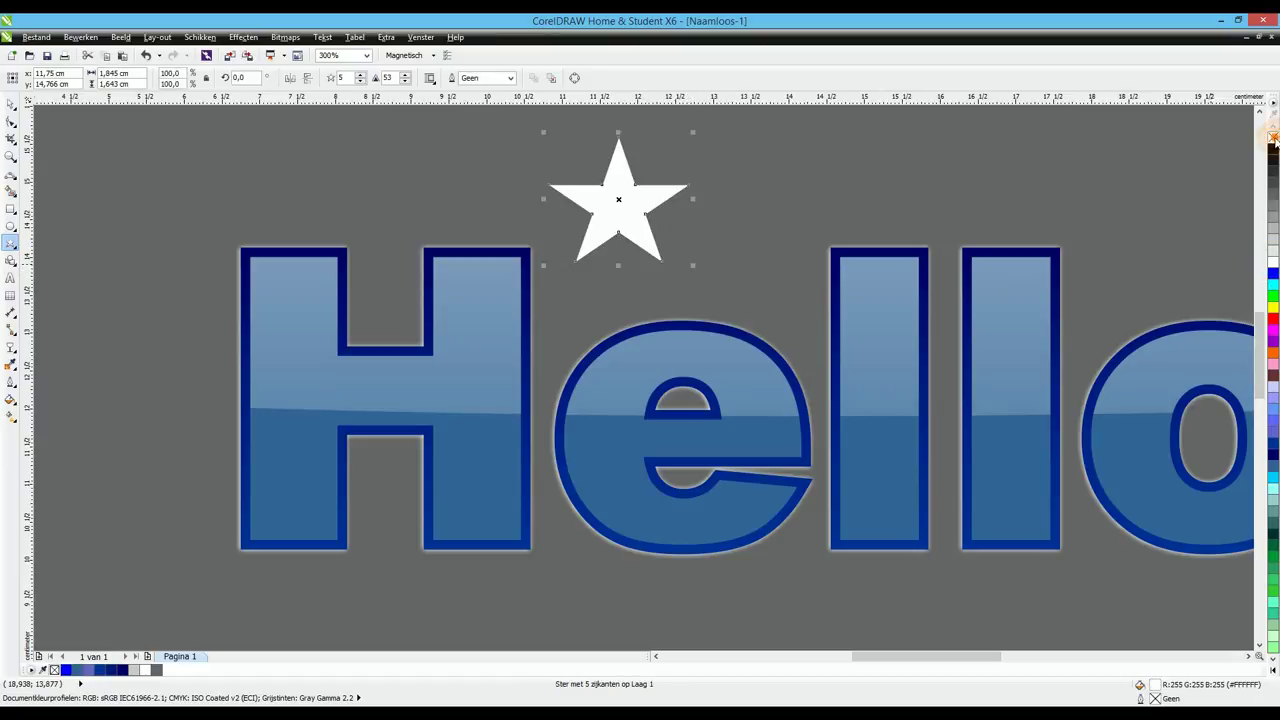
# Reduce the star to four points and pull its inner nodes toward the center to a sharpness of 76.
pyautogui.click(359, 82)
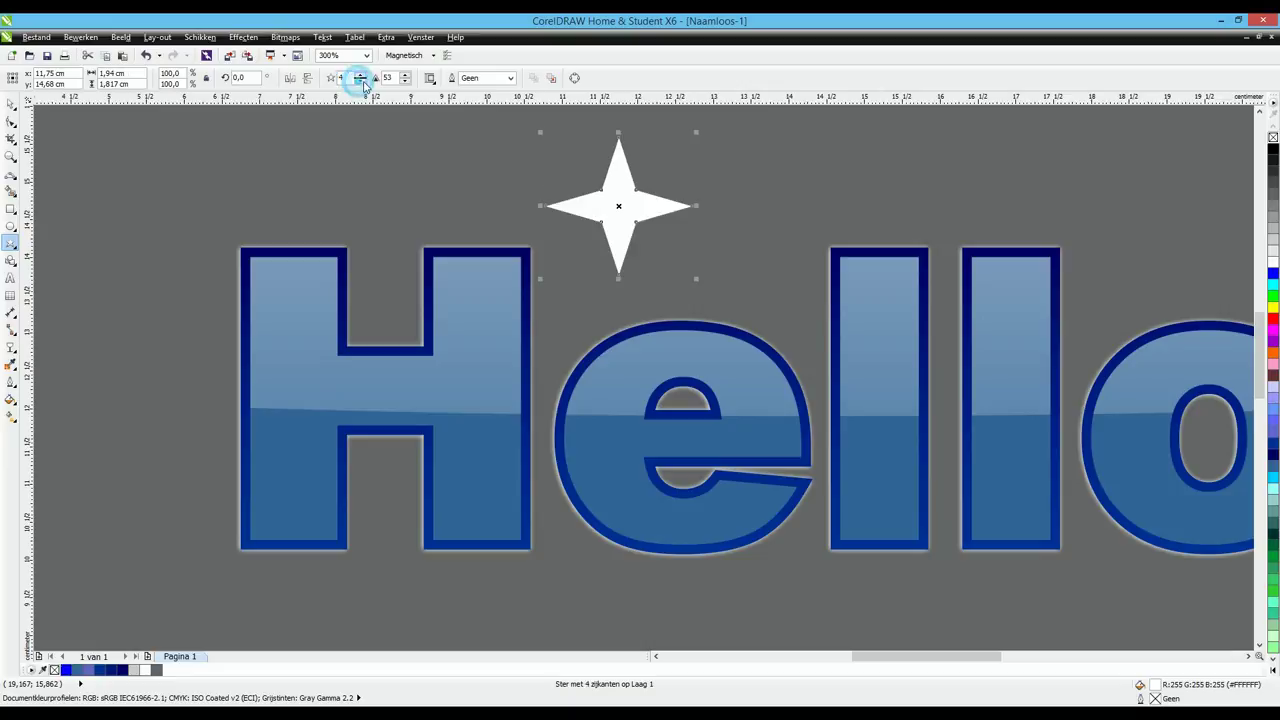
pyautogui.click(11, 122)
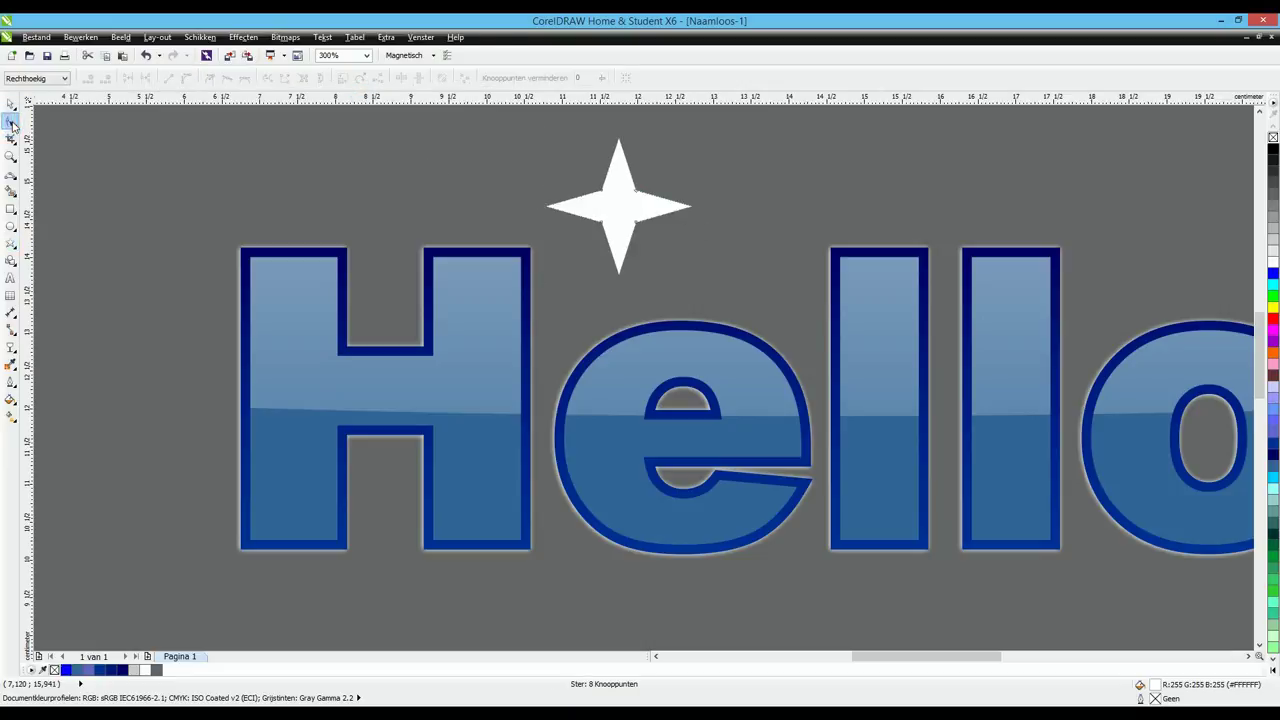
pyautogui.moveTo(638, 195); pyautogui.dragTo(626, 199)
pyautogui.click(11, 104)
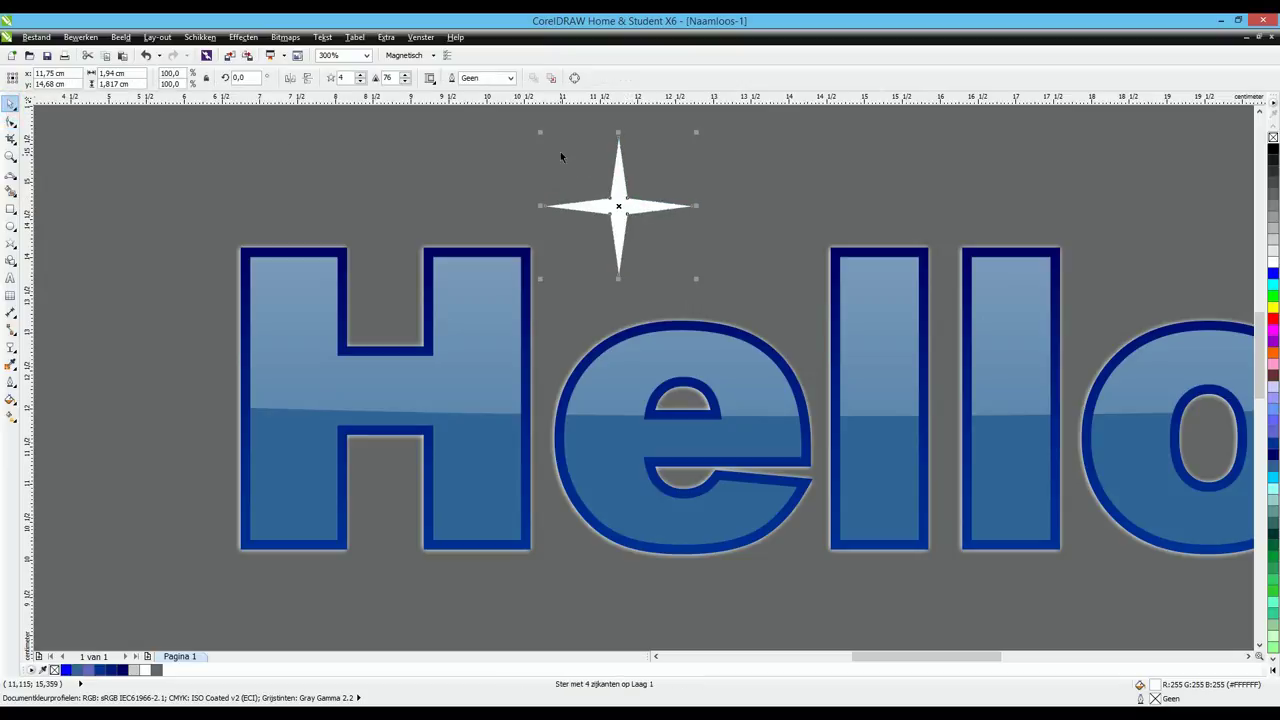
# Scale the star to 50% and place it near the top of the H's right stem, on its inner edge.
pyautogui.moveTo(697, 131); pyautogui.dragTo(622, 198)
pyautogui.moveTo(583, 241); pyautogui.dragTo(432, 278)
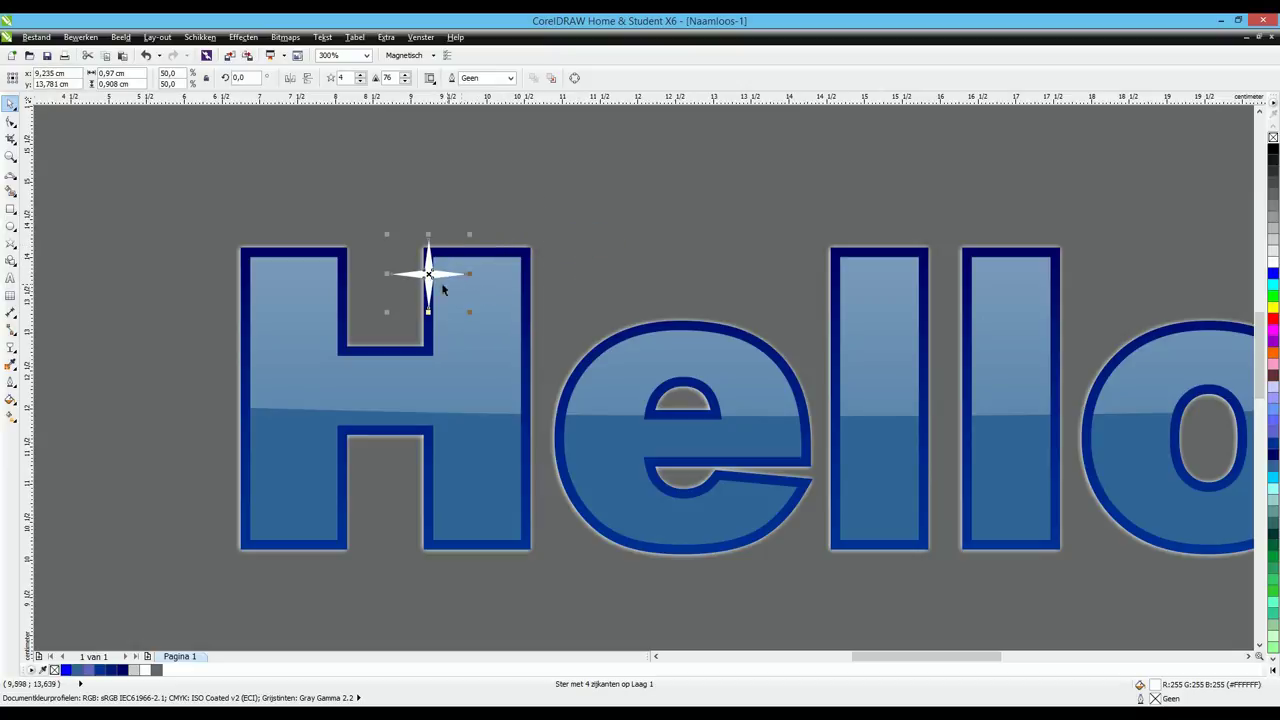
# Place copies of the small white star on the e, the second l, and the inner edge of the o.
pyautogui.moveTo(428, 270); pyautogui.dragTo(968, 323)
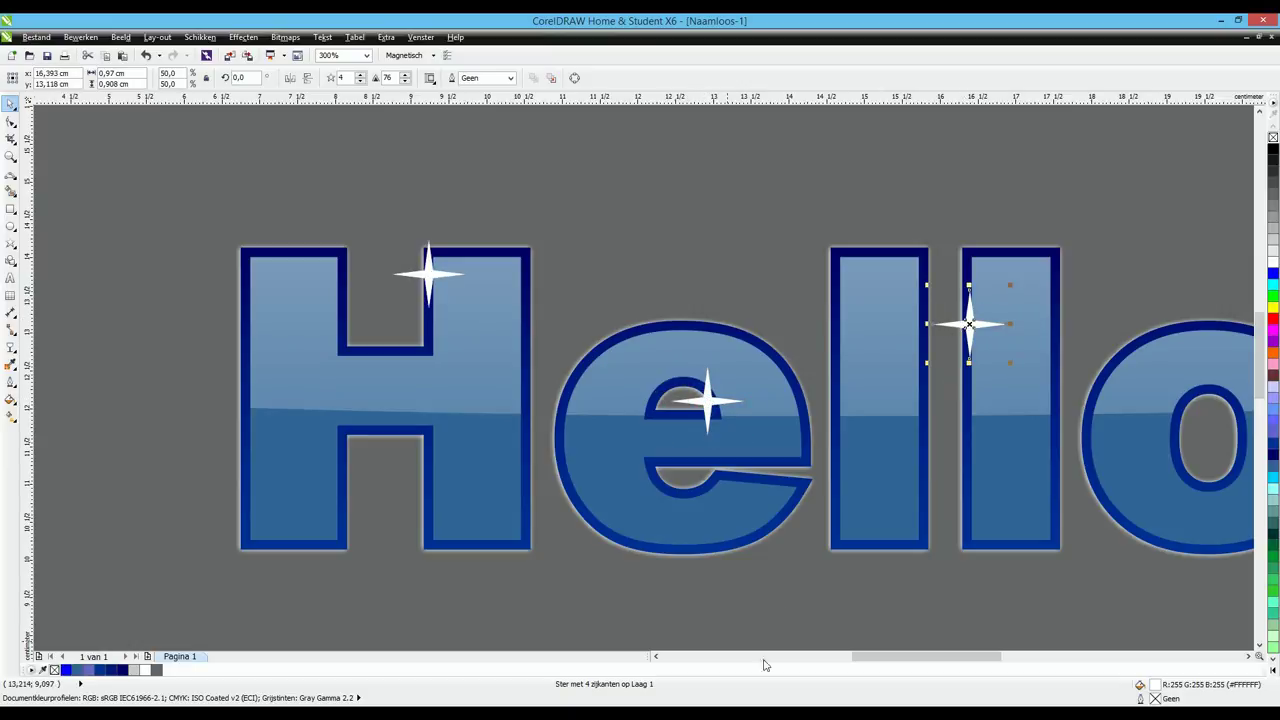
pyautogui.moveTo(886, 658); pyautogui.dragTo(946, 660)
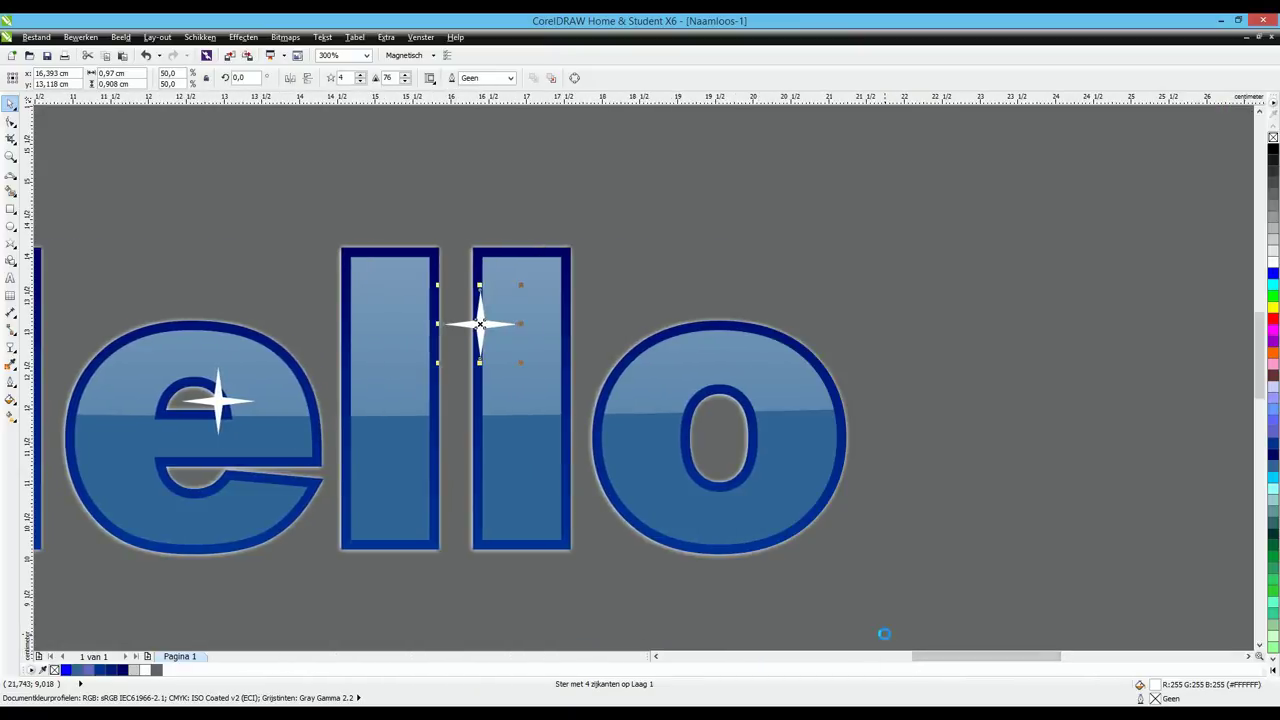
pyautogui.moveTo(478, 323); pyautogui.dragTo(689, 475)
# Select all the Hello artwork together with its four stars and group the objects.
pyautogui.scroll(-3, 689, 475)
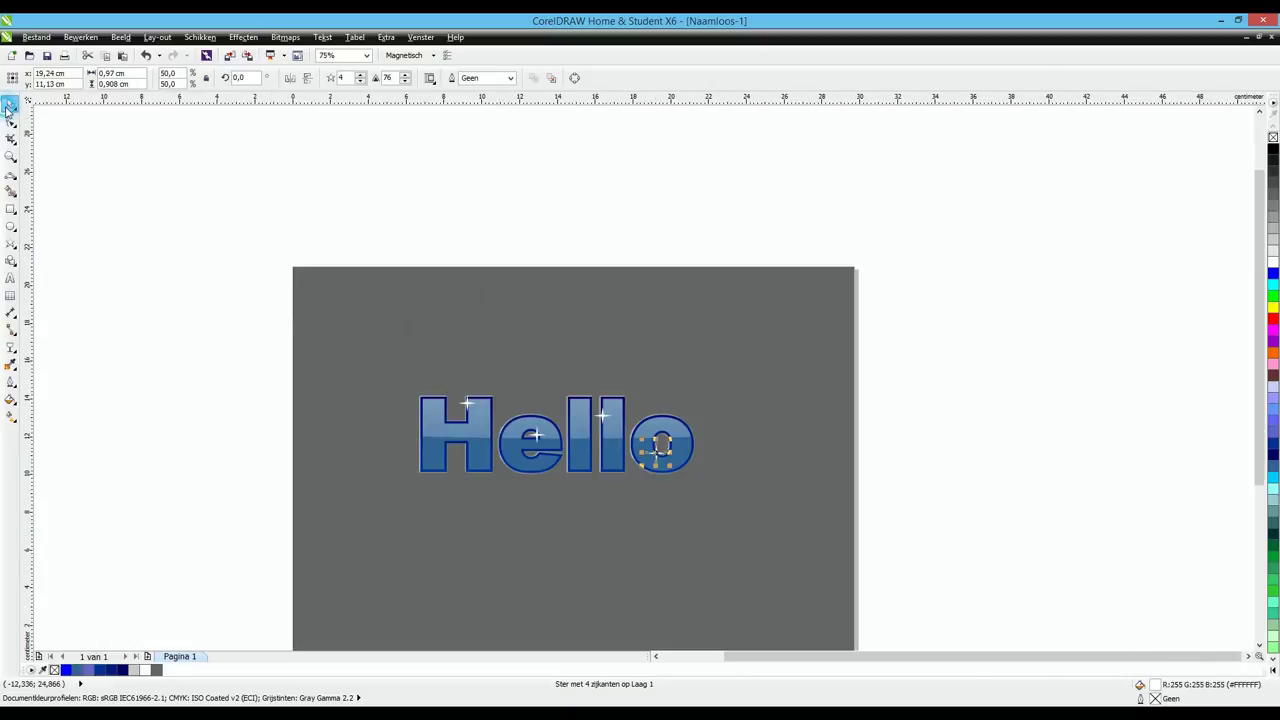
pyautogui.moveTo(358, 368); pyautogui.dragTo(761, 537)
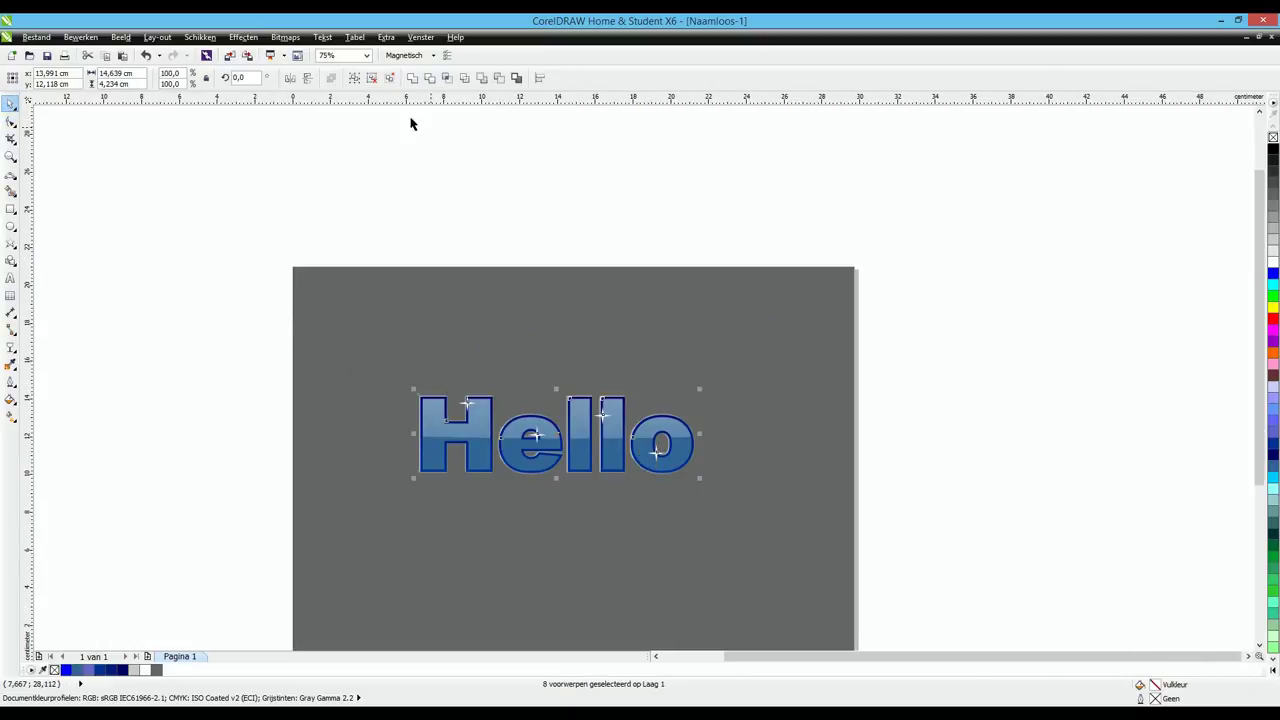
pyautogui.click(355, 80)
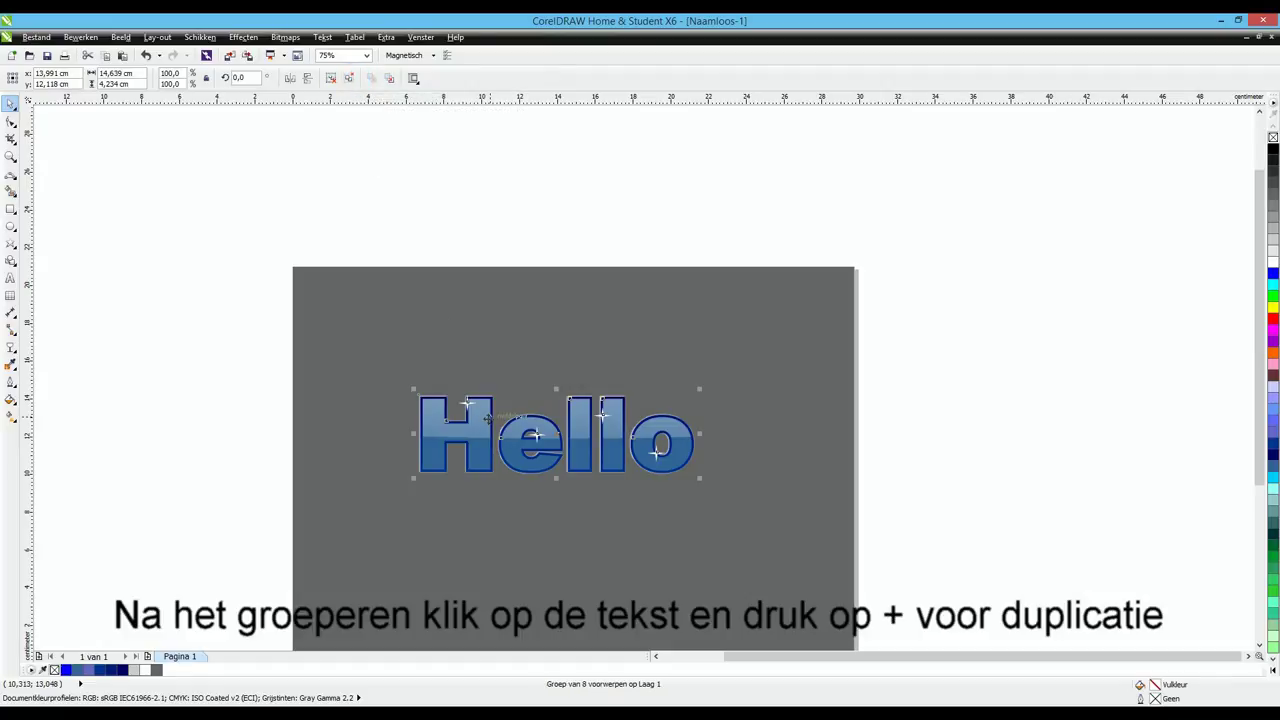
# Duplicate the Hello group and flip the copy vertically below the original at 88.8% height to form a reflection.
pyautogui.scroll(-1, 1250, 400)
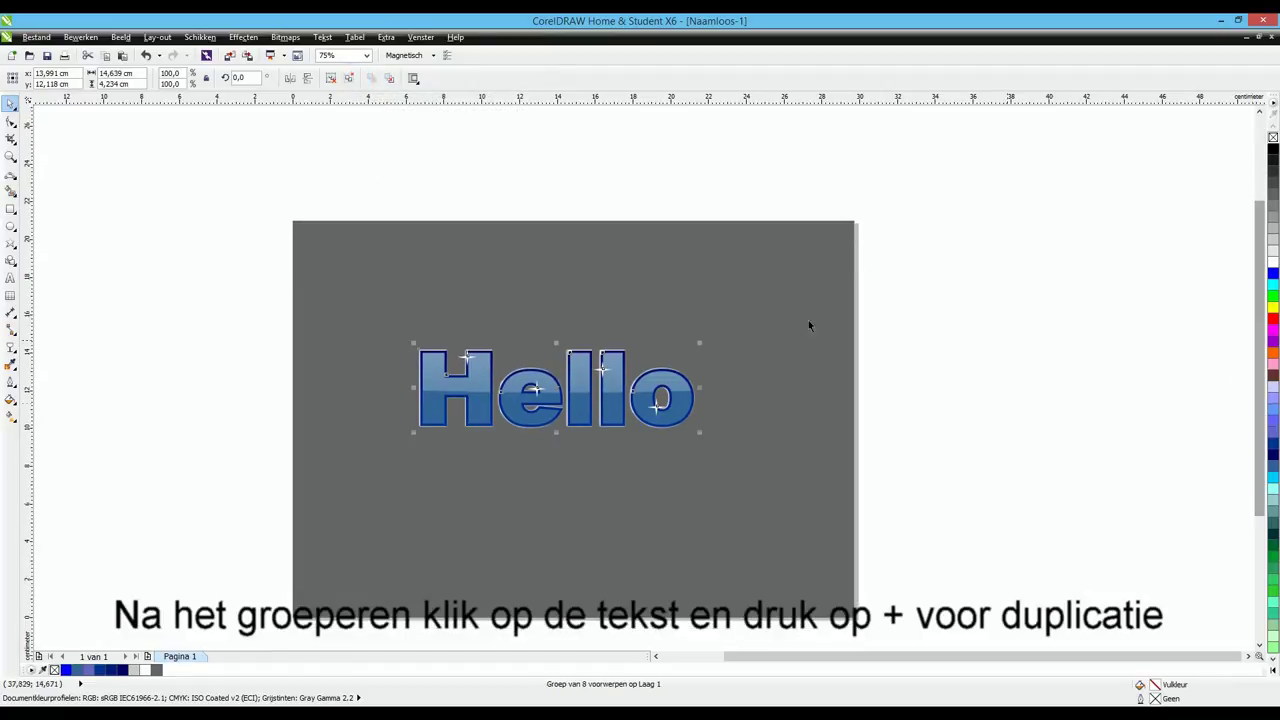
pyautogui.press('+')
pyautogui.moveTo(556, 344); pyautogui.dragTo(566, 495)
pyautogui.scroll(1, 566, 495)
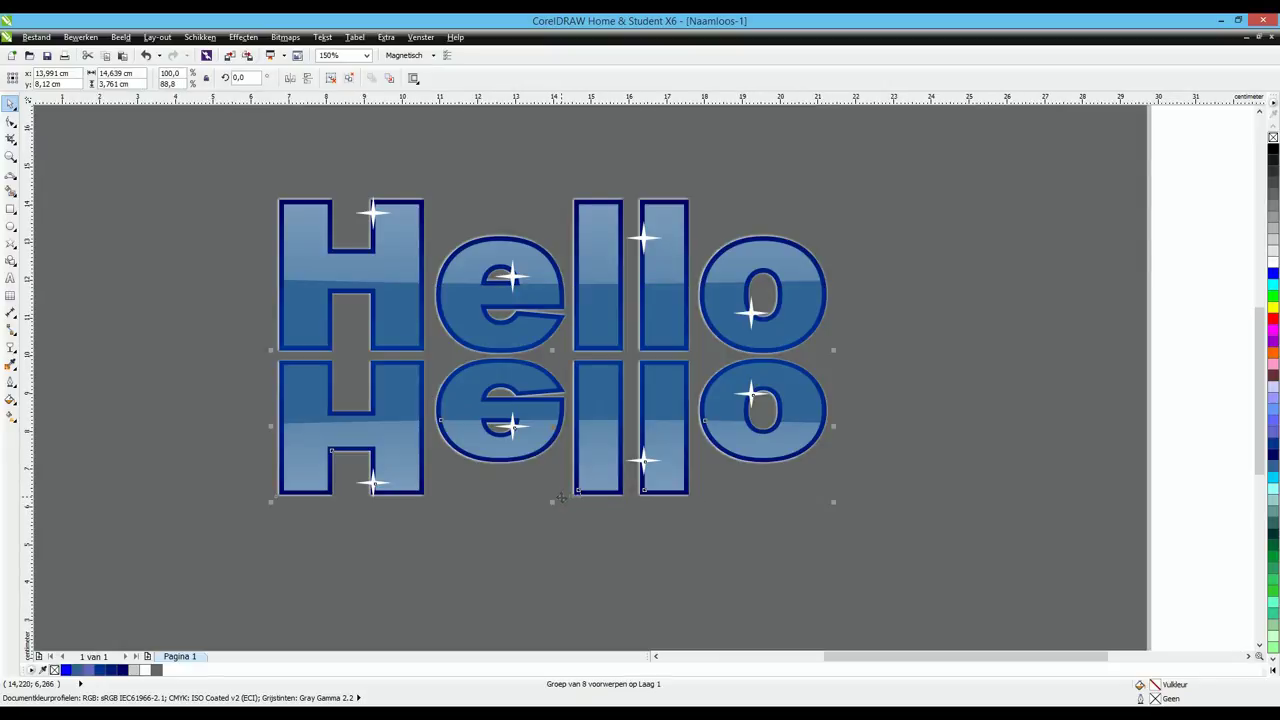
# Apply a linear transparency at 270° to the mirrored Hello, fading downward, with the midpoint close to its start.
pyautogui.click(10, 347)
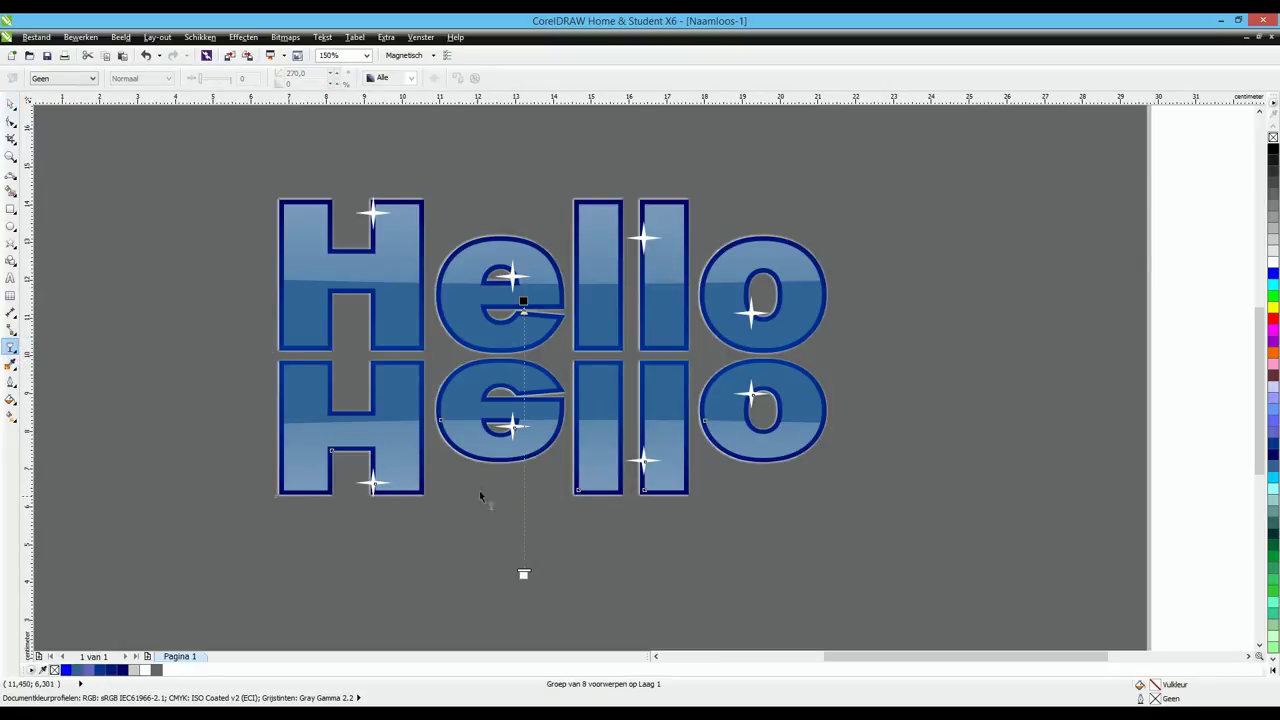
pyautogui.moveTo(497, 180); pyautogui.dragTo(497, 522)
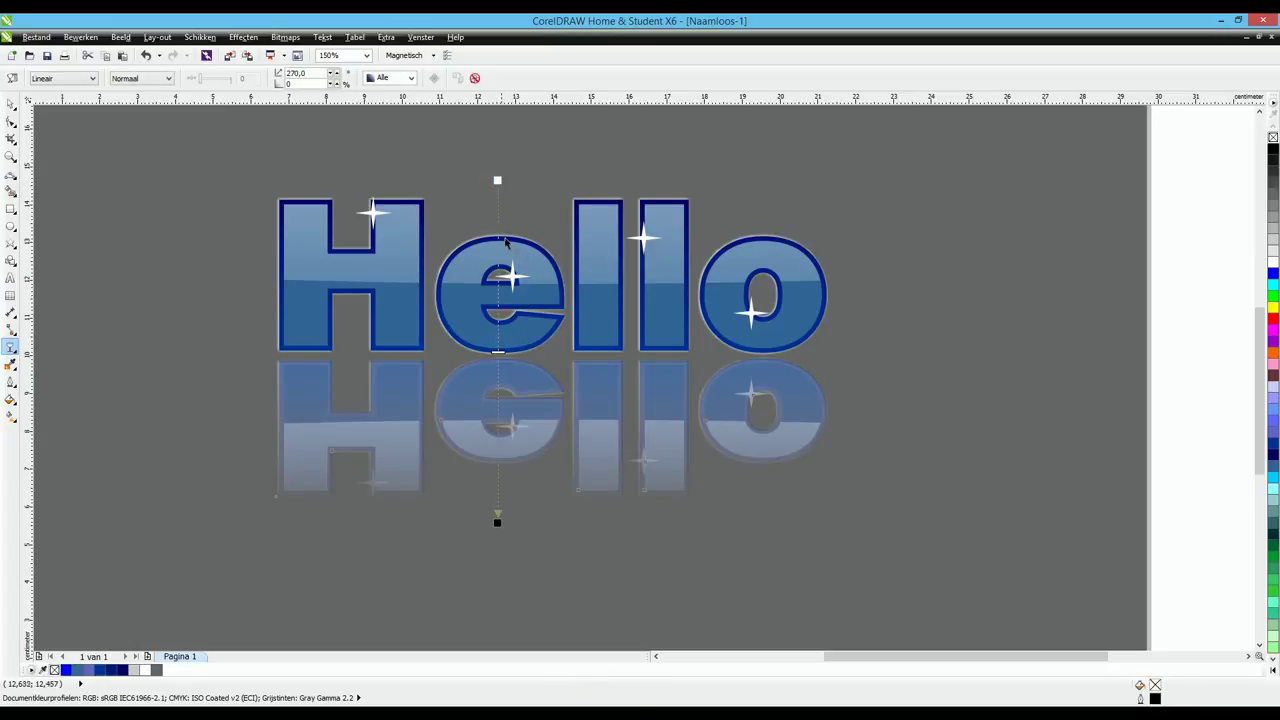
pyautogui.moveTo(496, 208); pyautogui.dragTo(555, 188)
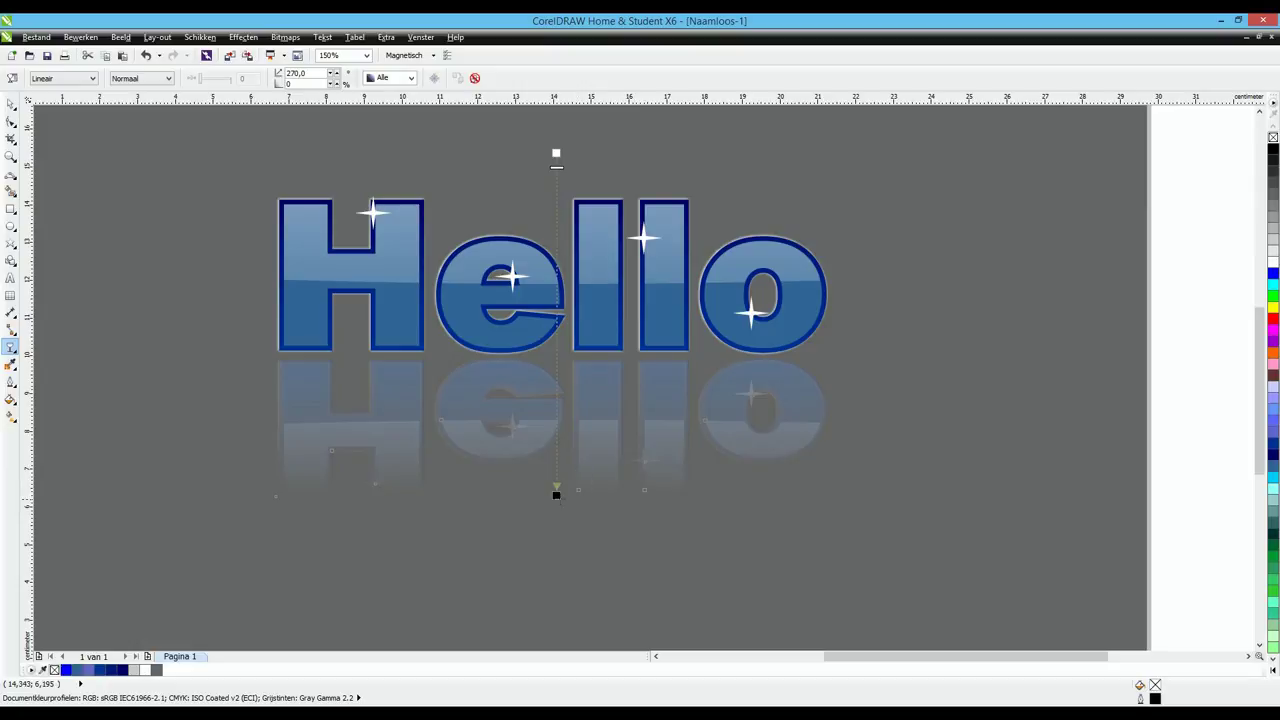
# Adjust the reflection's transparency line to start well above the original text and end about halfway down the mirrored letters.
pyautogui.moveTo(556, 494); pyautogui.dragTo(557, 562)
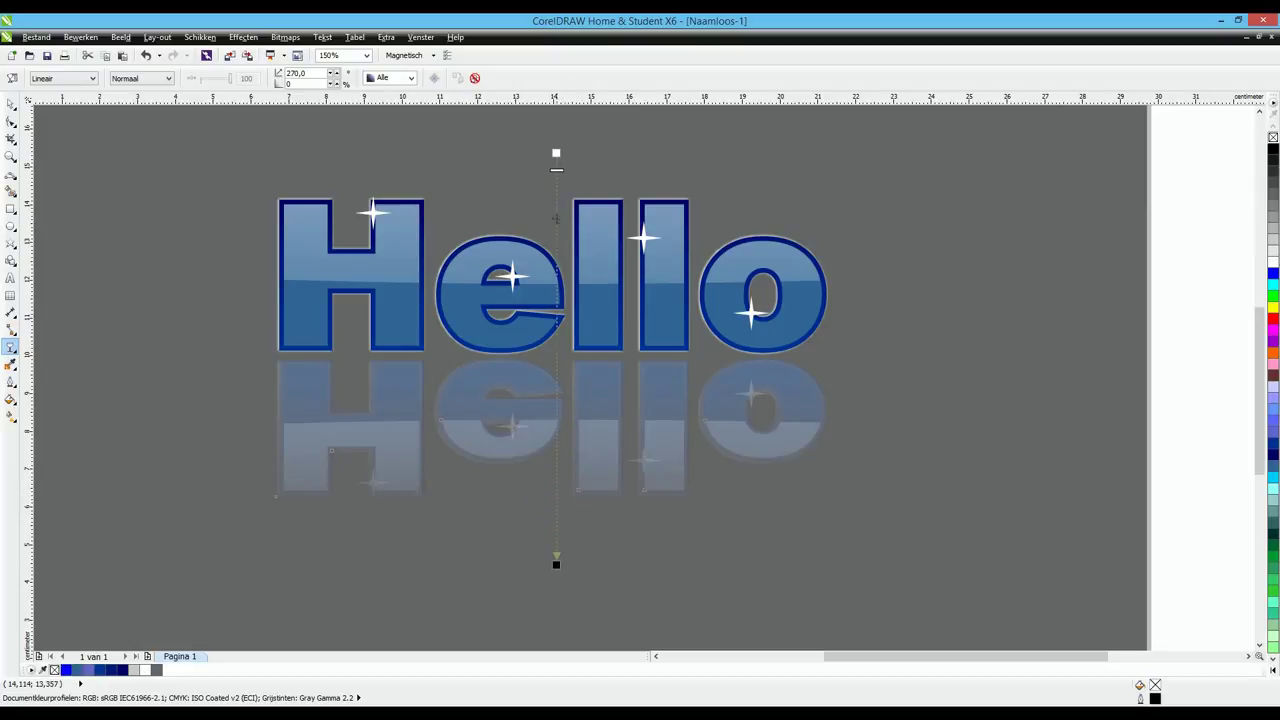
pyautogui.hotkey('ctrl', 'z')
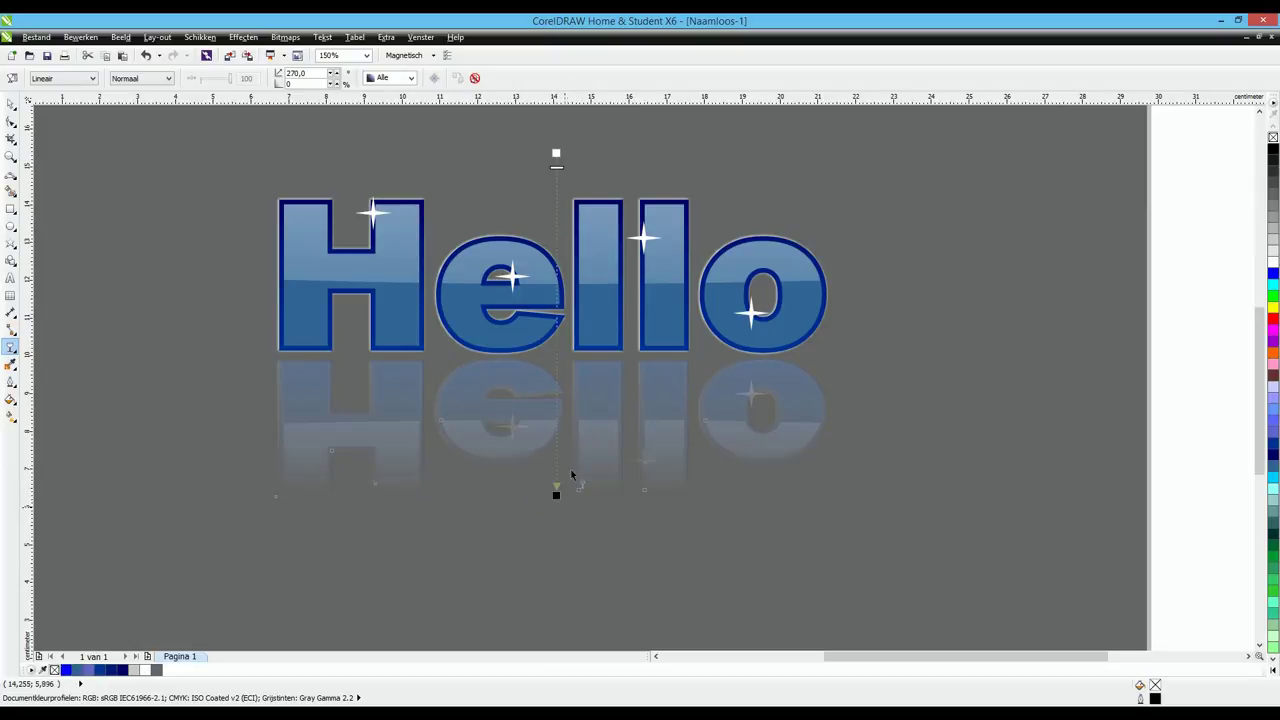
pyautogui.moveTo(556, 153); pyautogui.dragTo(558, 112)
pyautogui.moveTo(556, 494); pyautogui.dragTo(556, 423)
pyautogui.moveTo(556, 117); pyautogui.dragTo(557, 156)
pyautogui.moveTo(556, 424); pyautogui.dragTo(556, 437)
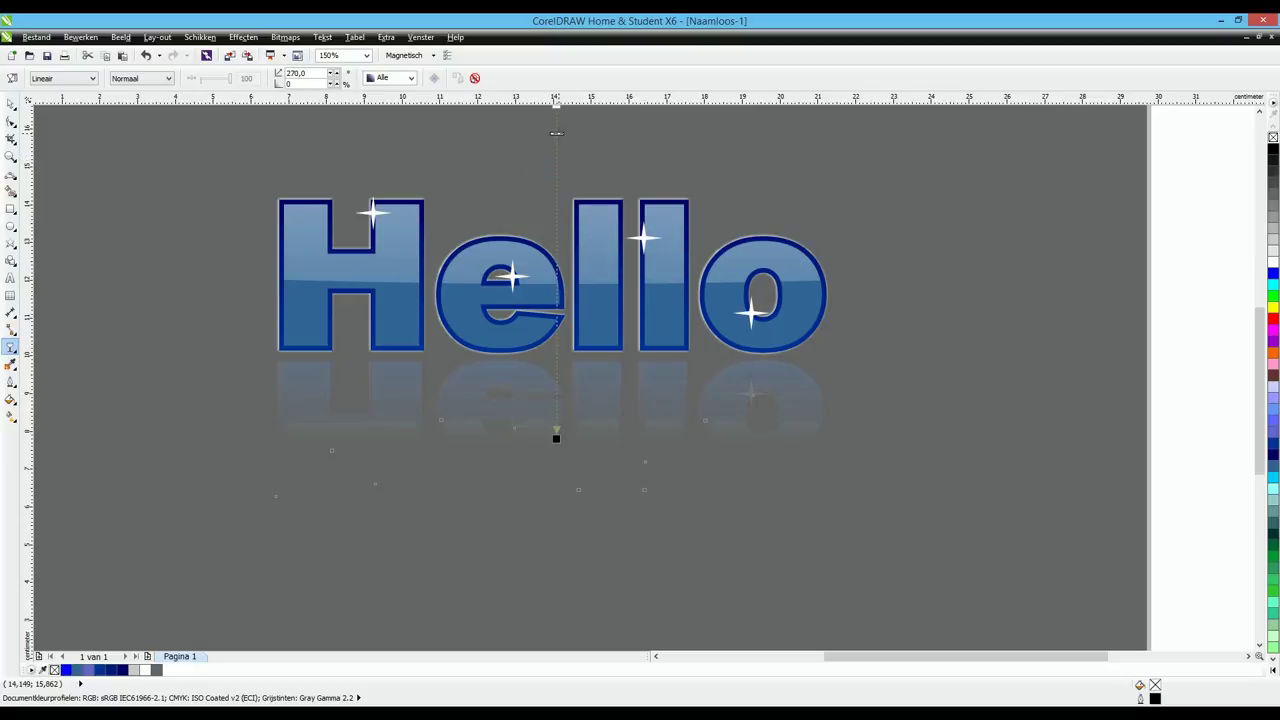
# Deselect the reflection and unlock the dark gray background rectangle.
pyautogui.click(320, 285)
pyautogui.scroll(-2, 320, 285)
pyautogui.click(11, 103)
pyautogui.rightClick(227, 203)
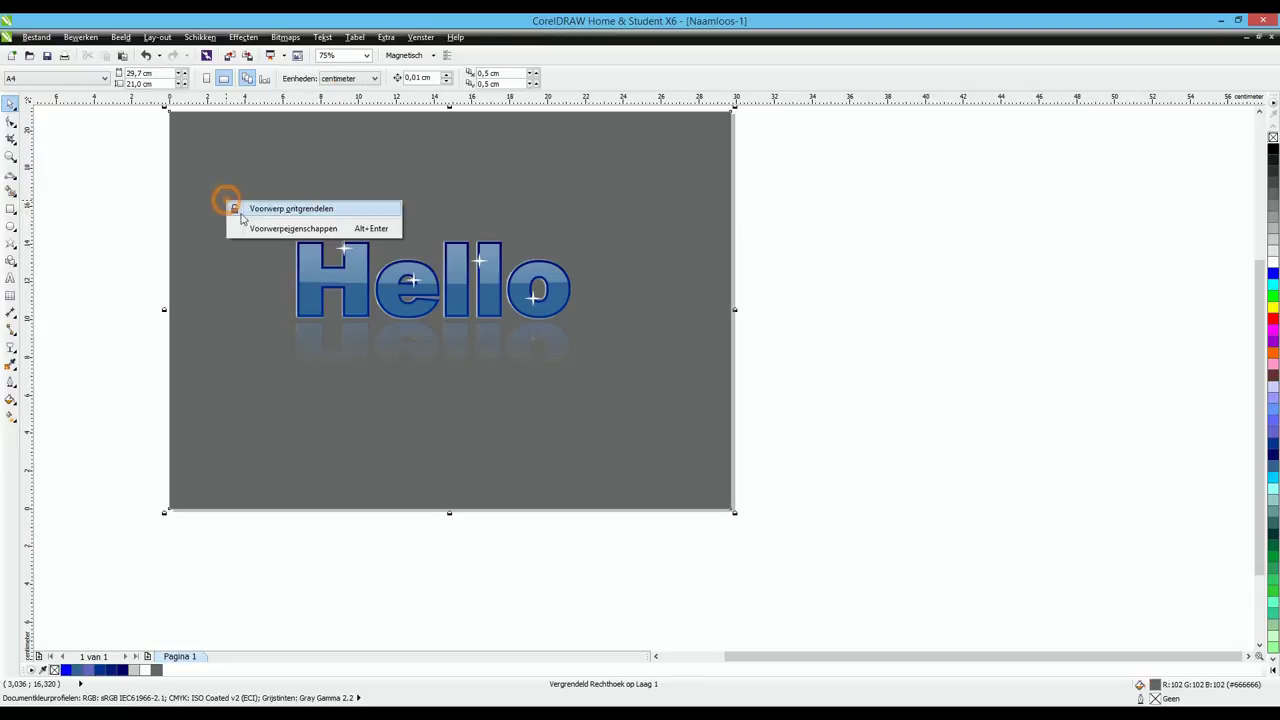
pyautogui.click(249, 206)
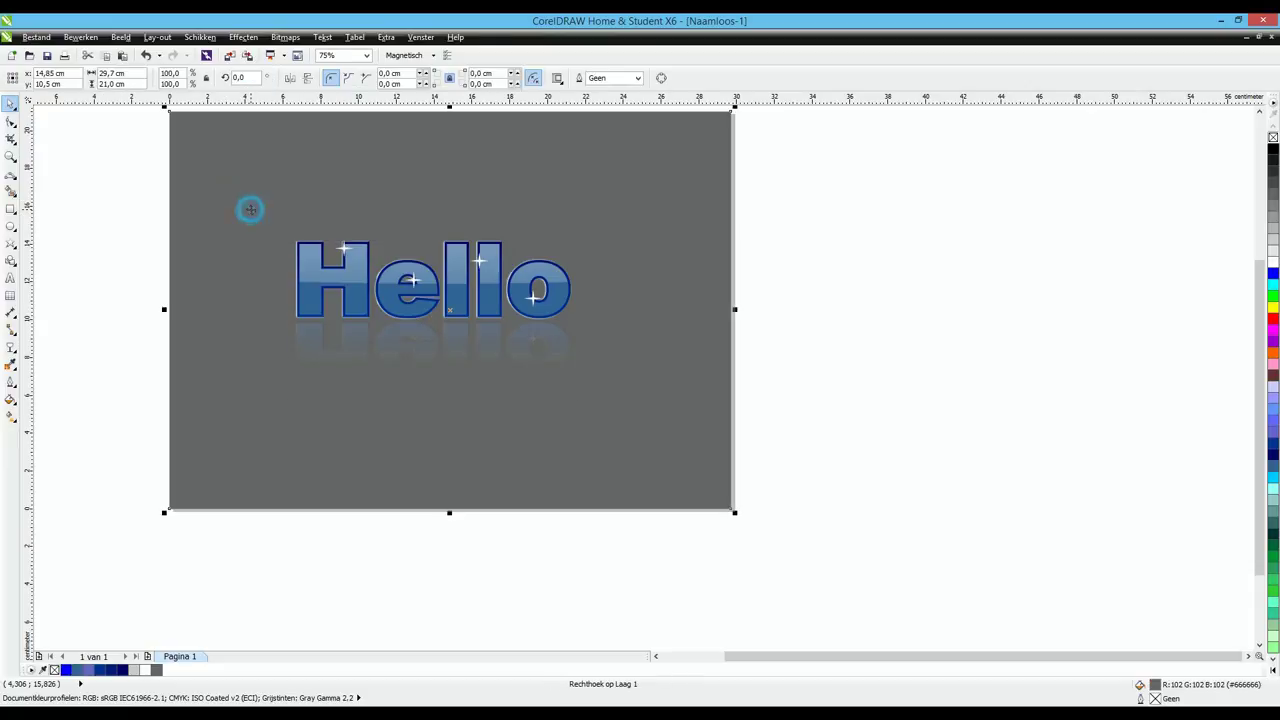
# Give the background rectangle a two-color radial fountain fill running from dark navy blue at the edges to cyan in the center.
pyautogui.click(10, 398)
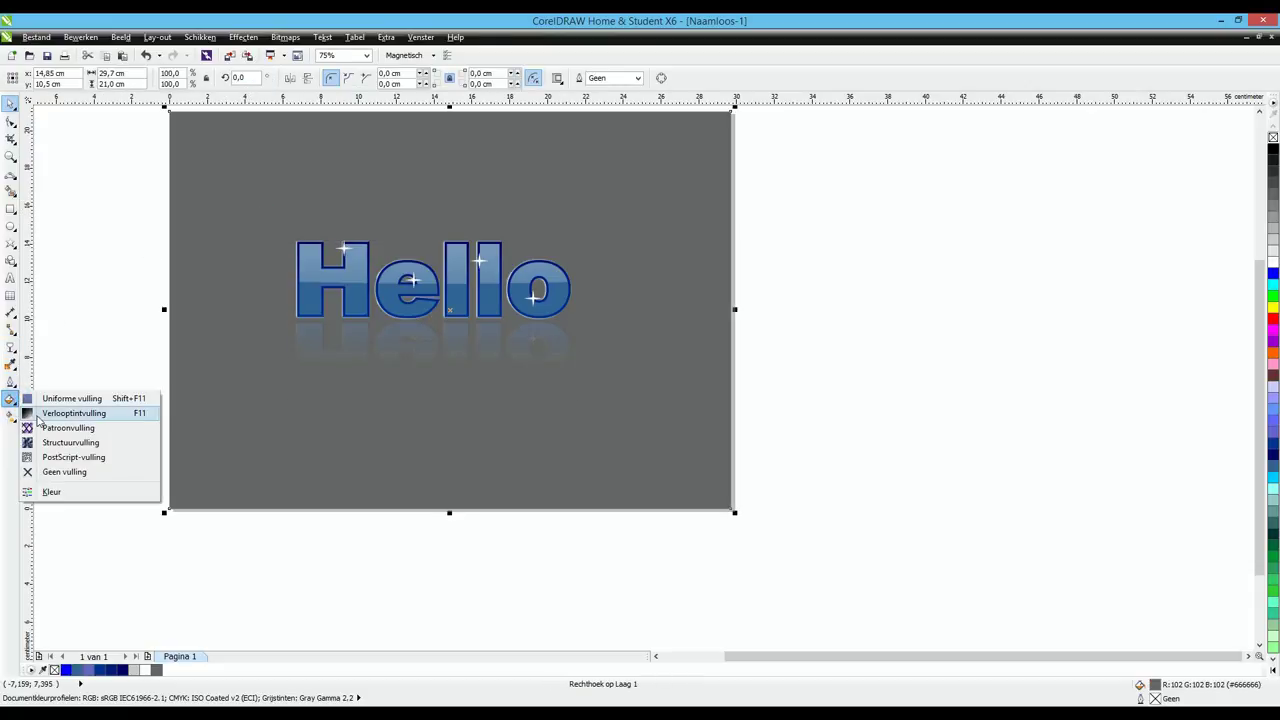
pyautogui.click(70, 411)
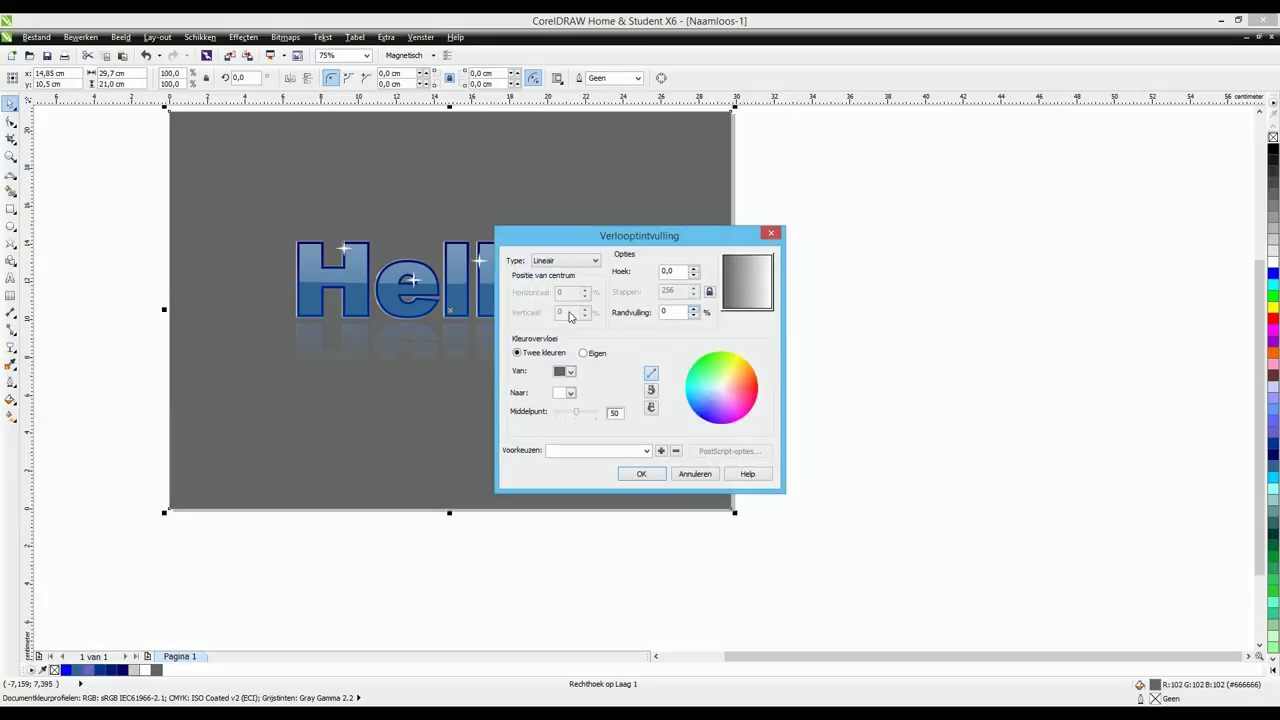
pyautogui.click(571, 262)
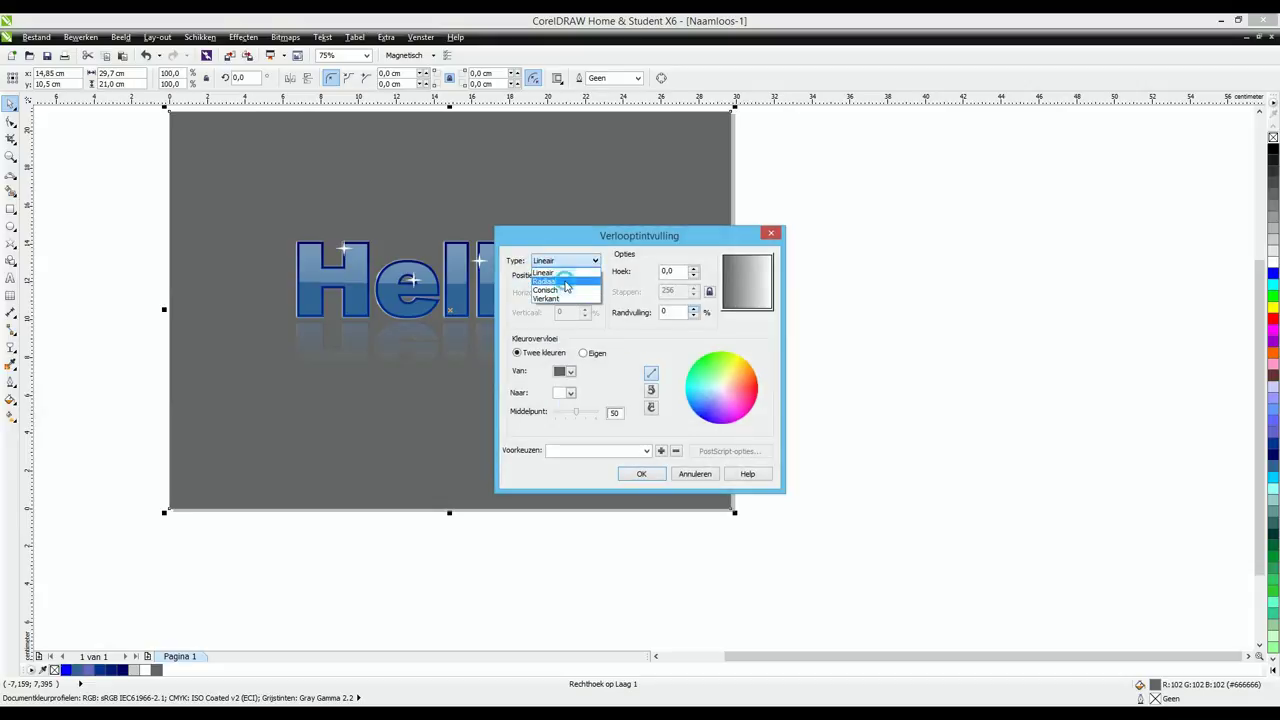
pyautogui.click(560, 281)
pyautogui.click(570, 372)
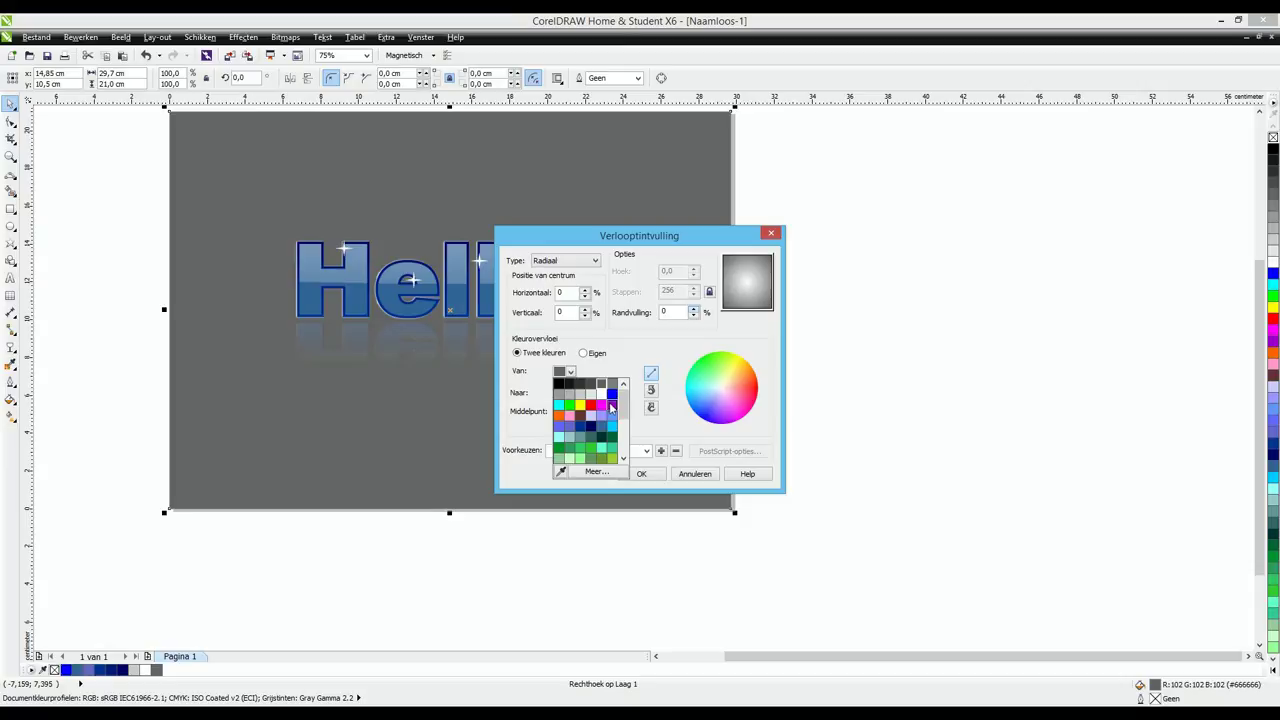
pyautogui.click(590, 430)
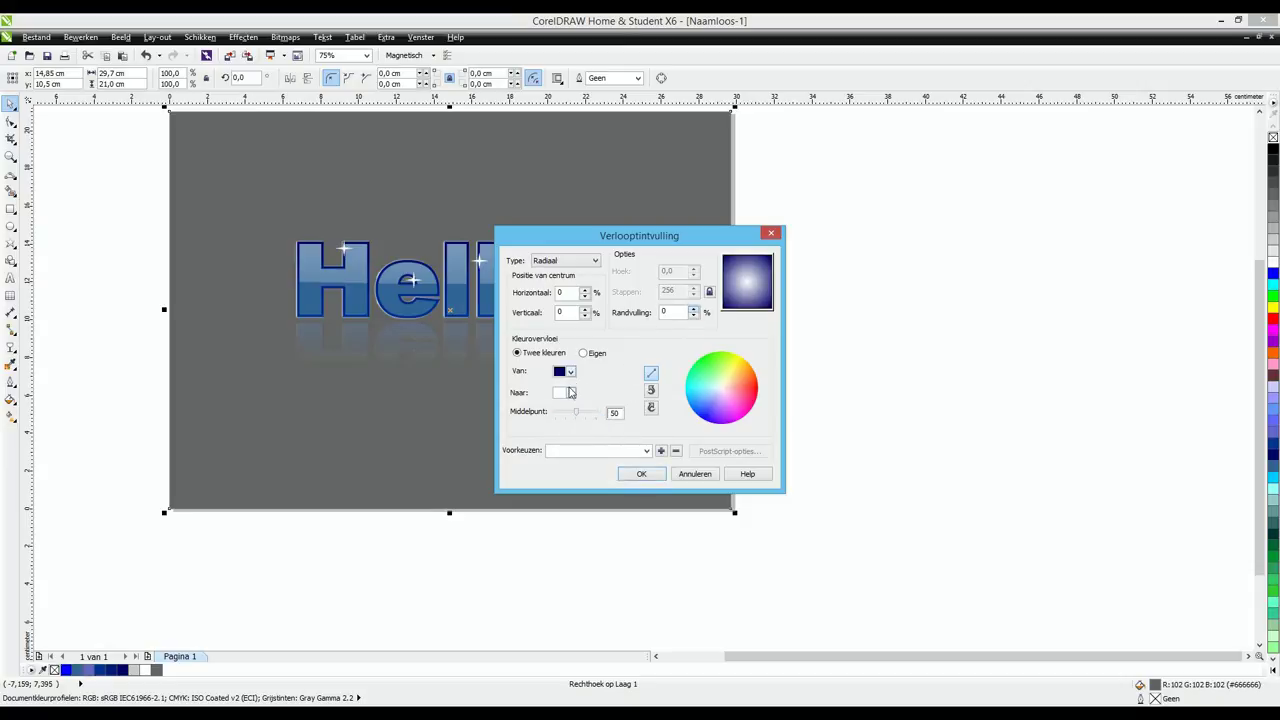
pyautogui.click(571, 392)
pyautogui.click(562, 416)
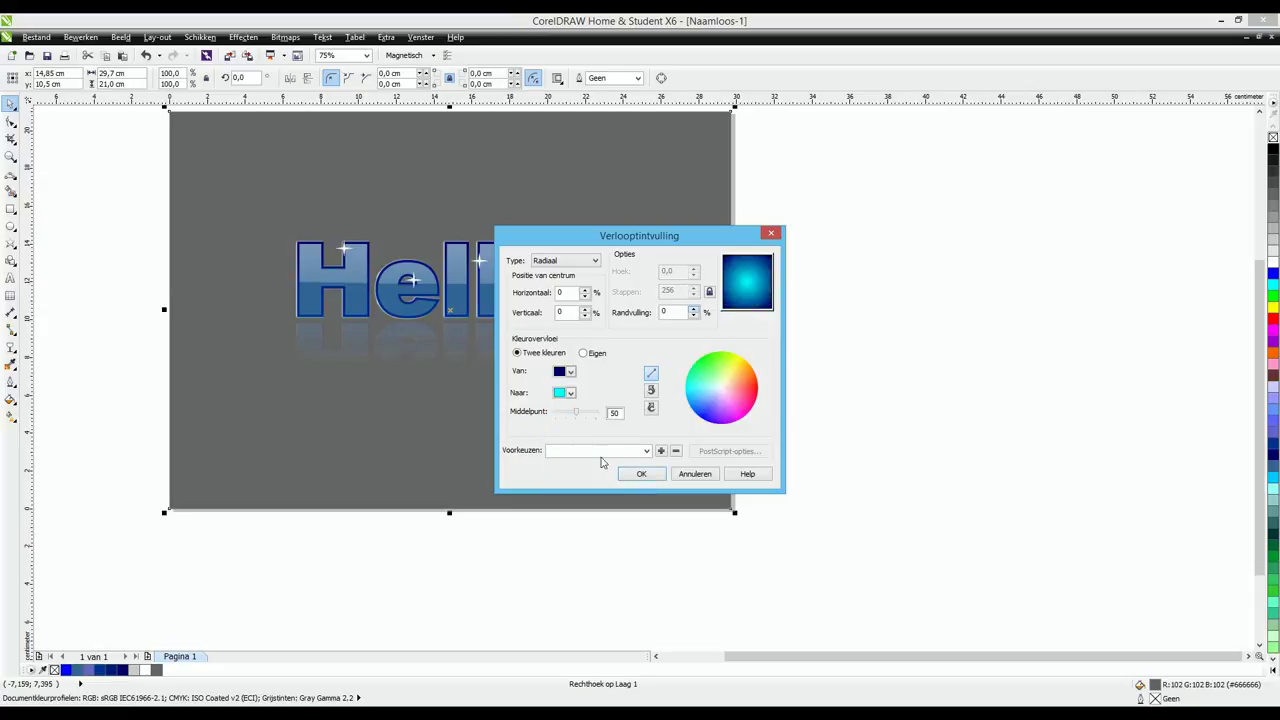
pyautogui.click(632, 474)
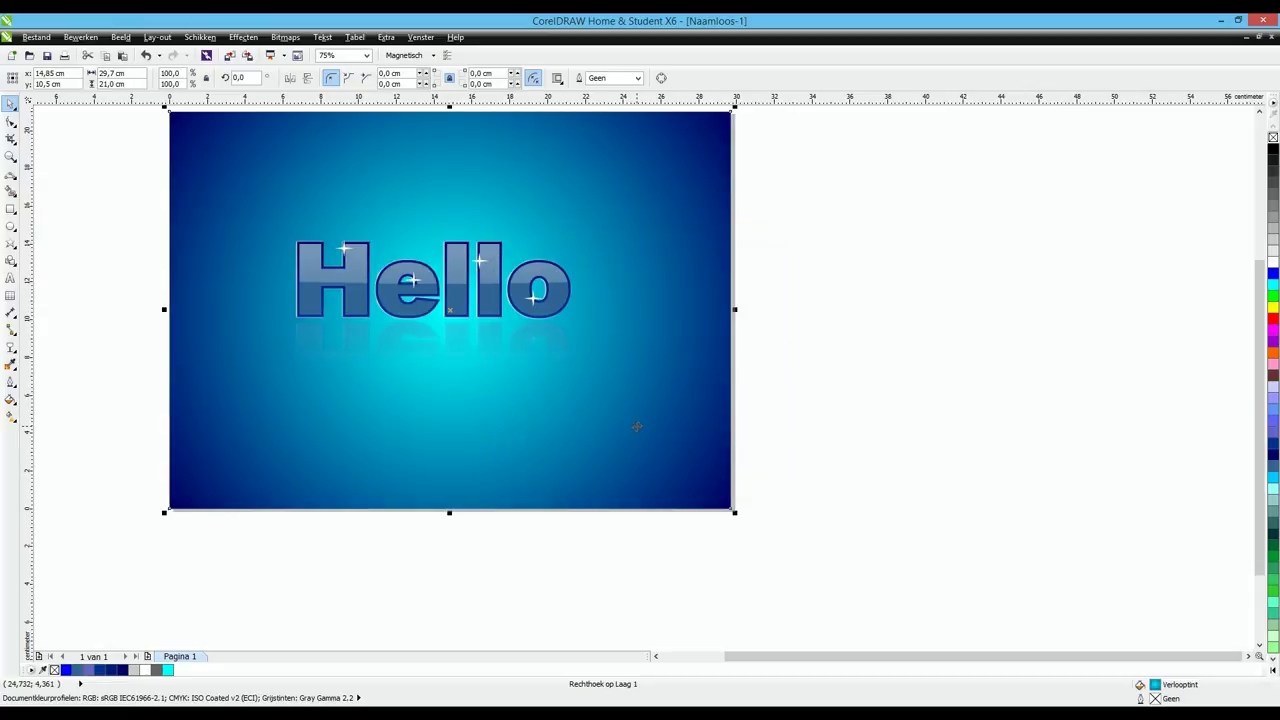
# Lock the gradient-filled background rectangle.
pyautogui.rightClick(171, 211)
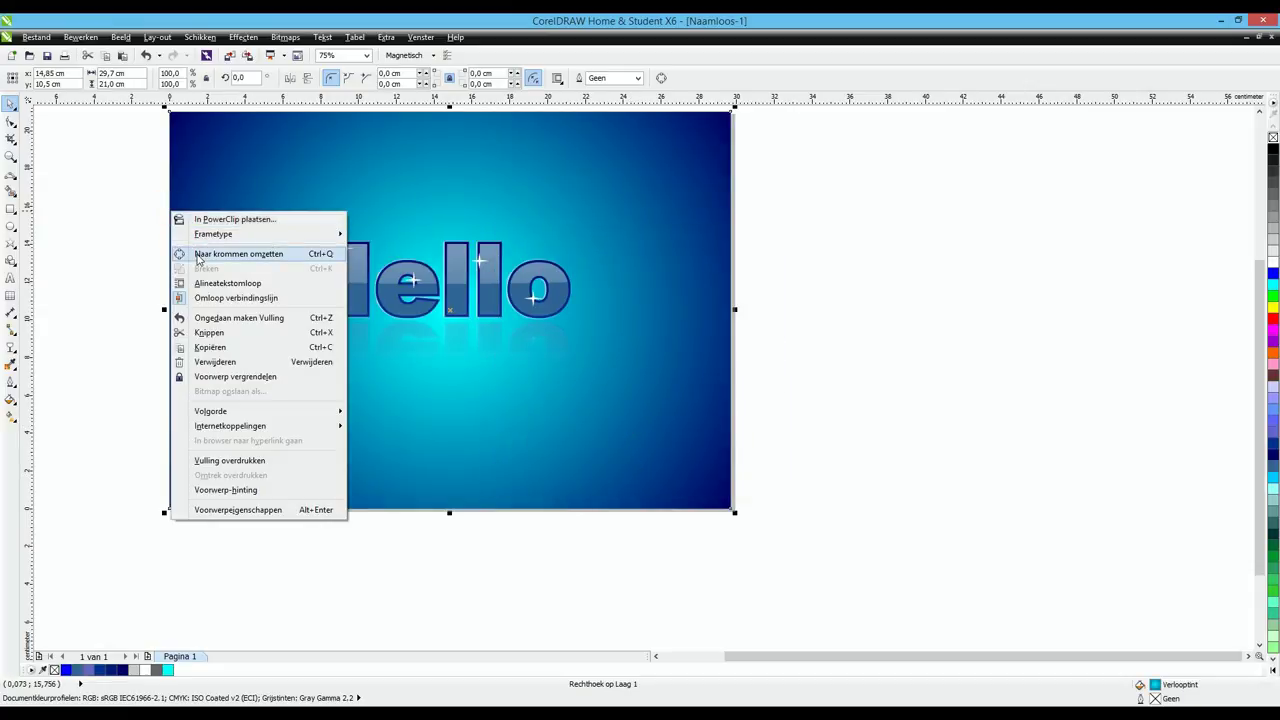
pyautogui.click(207, 378)
# Group the Hello text with its reflection, center the group on the page, and deselect it.
pyautogui.moveTo(243, 205); pyautogui.dragTo(677, 463)
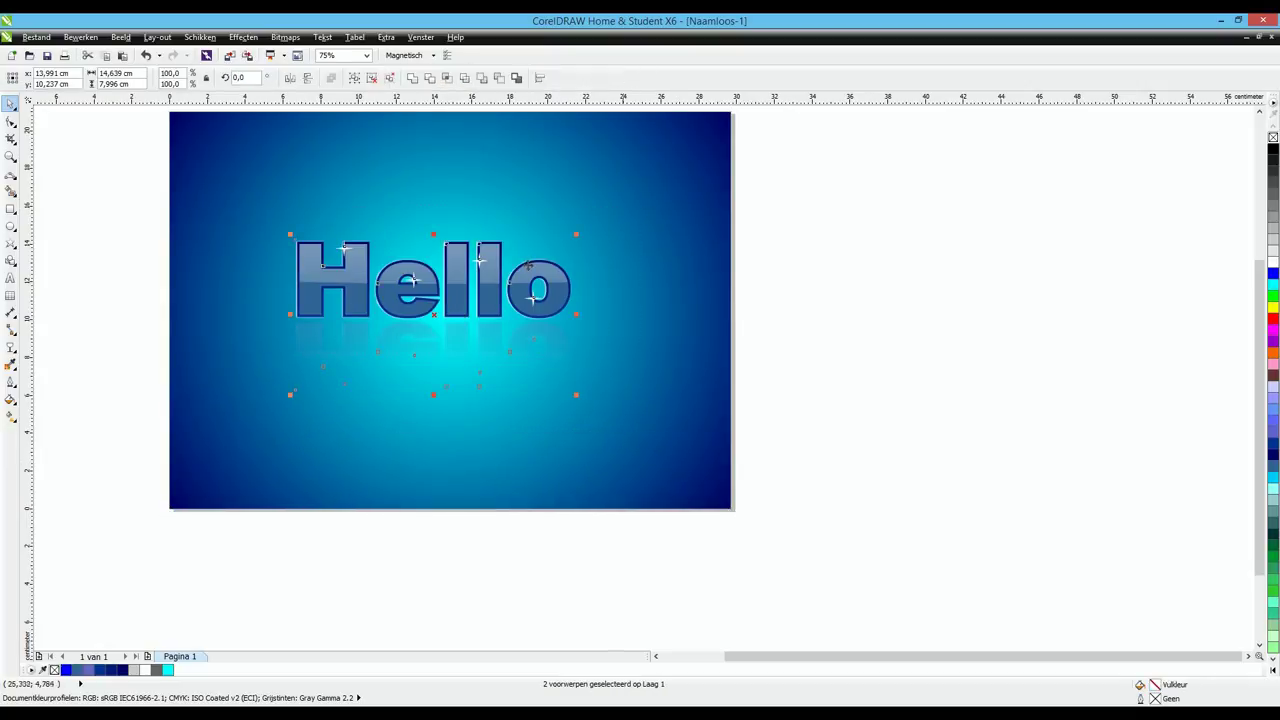
pyautogui.click(355, 80)
pyautogui.press('p')
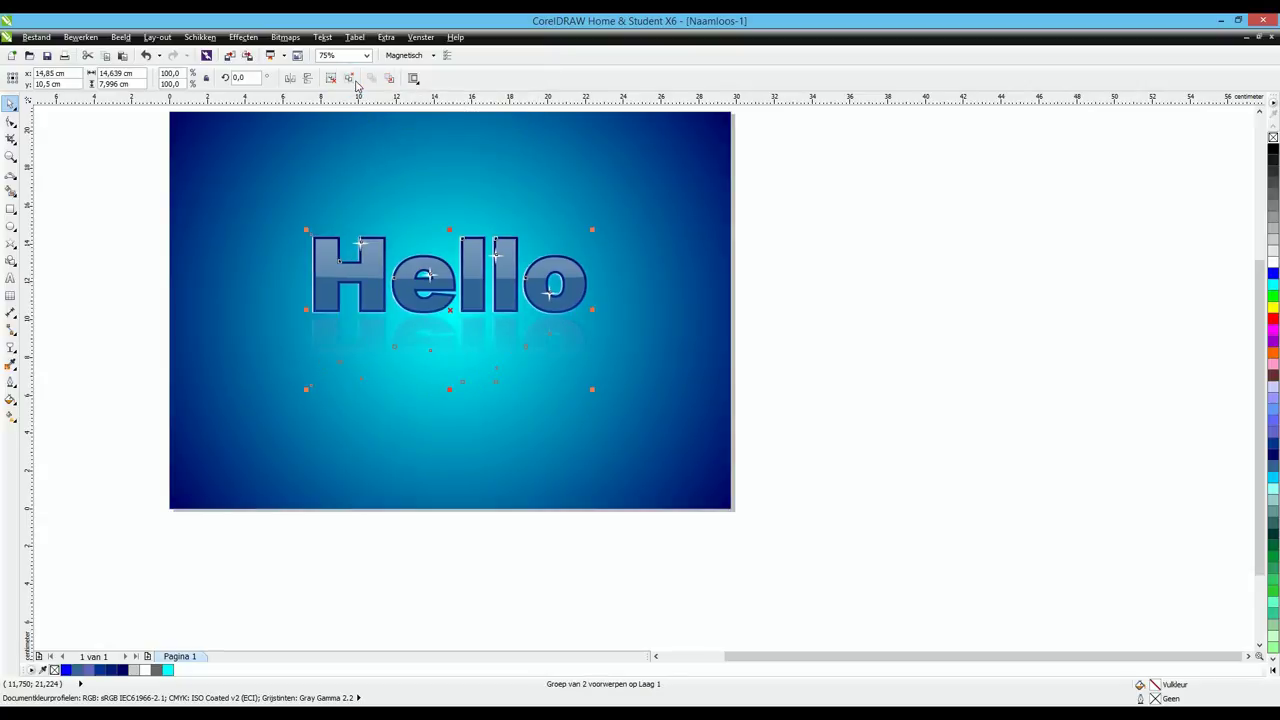
pyautogui.click(131, 208)
pyautogui.scroll(1, 258, 231)
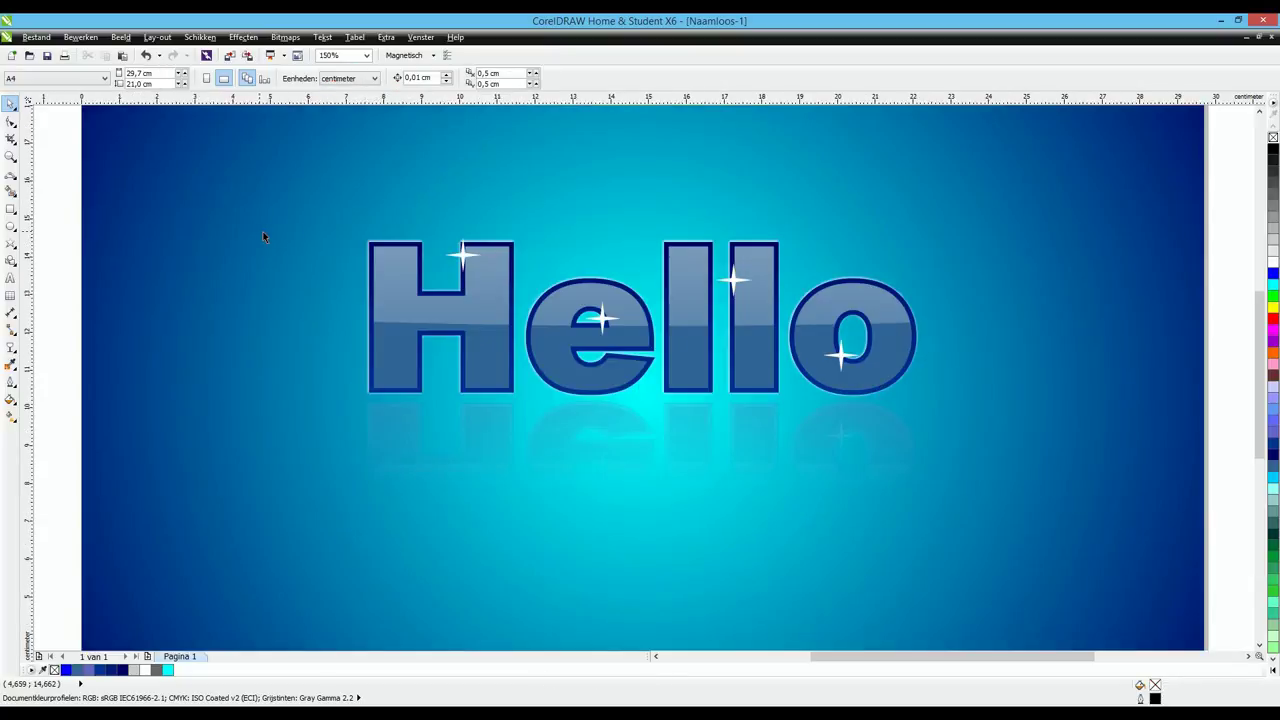